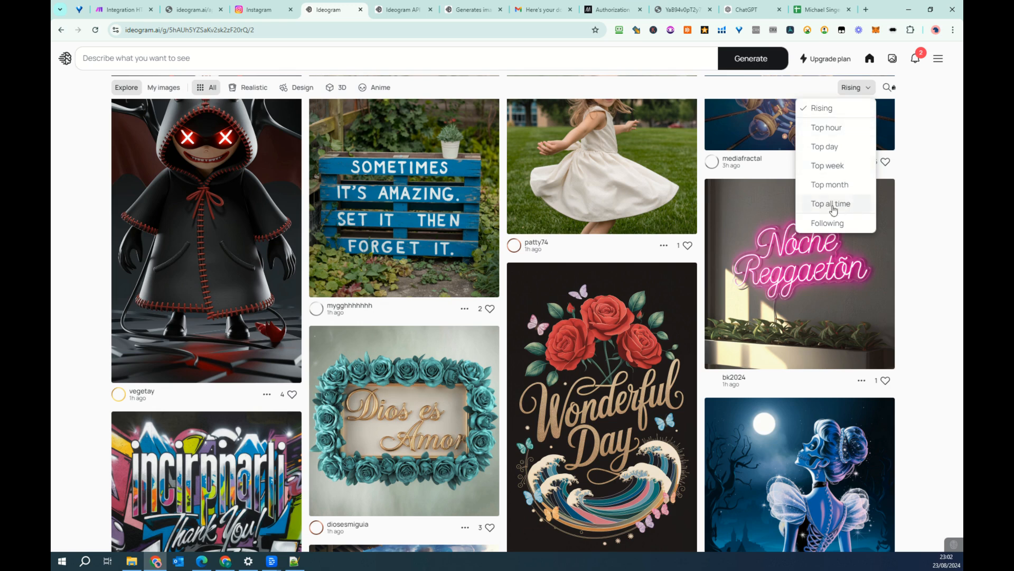
- Show the Explore gallery's top images of the month and copy the prompt of the "Make today count" neon sign image
left_click(832, 185)
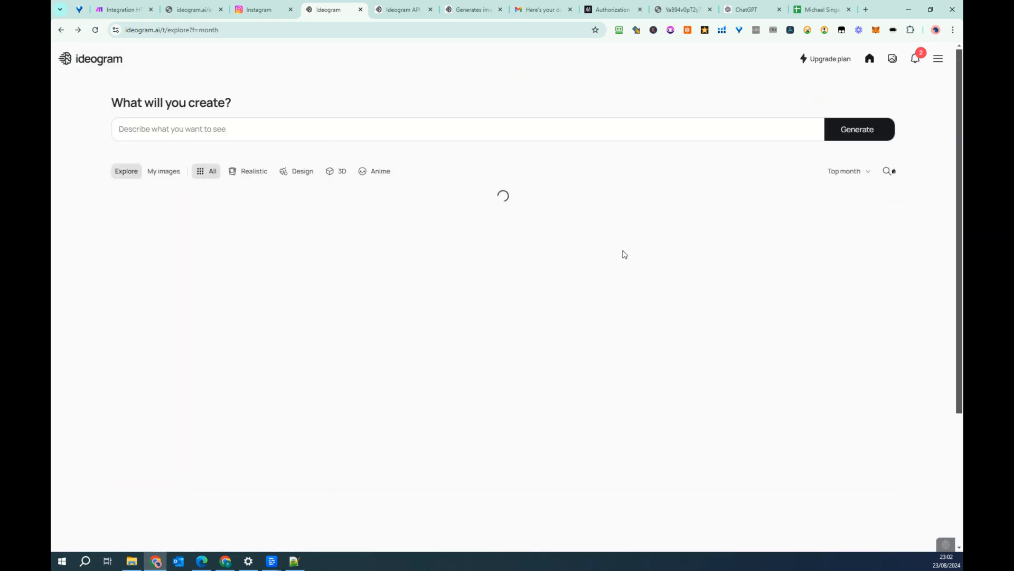
scroll(664, 380, "down", 3)
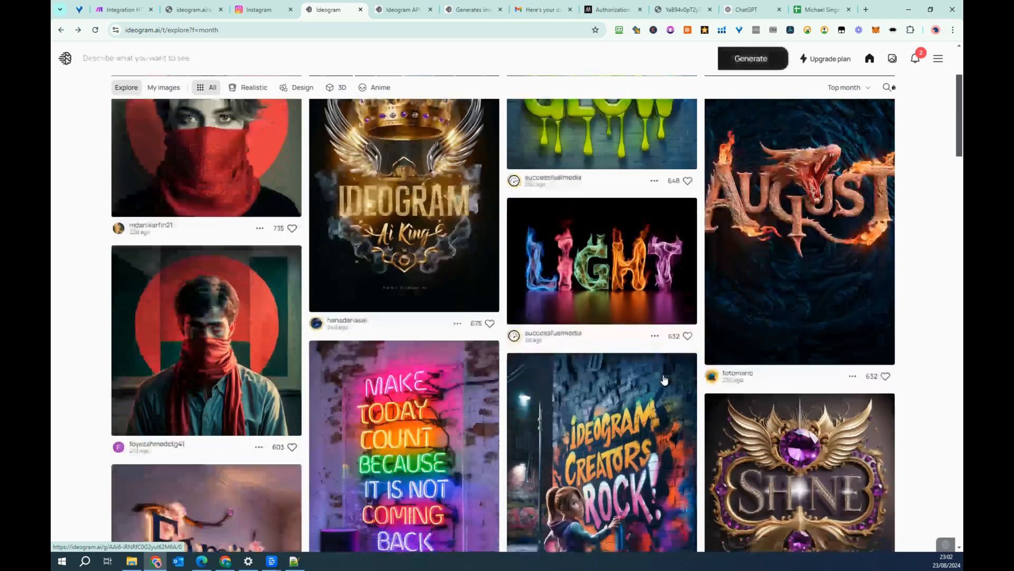
left_click(405, 387)
triple_click(840, 272)
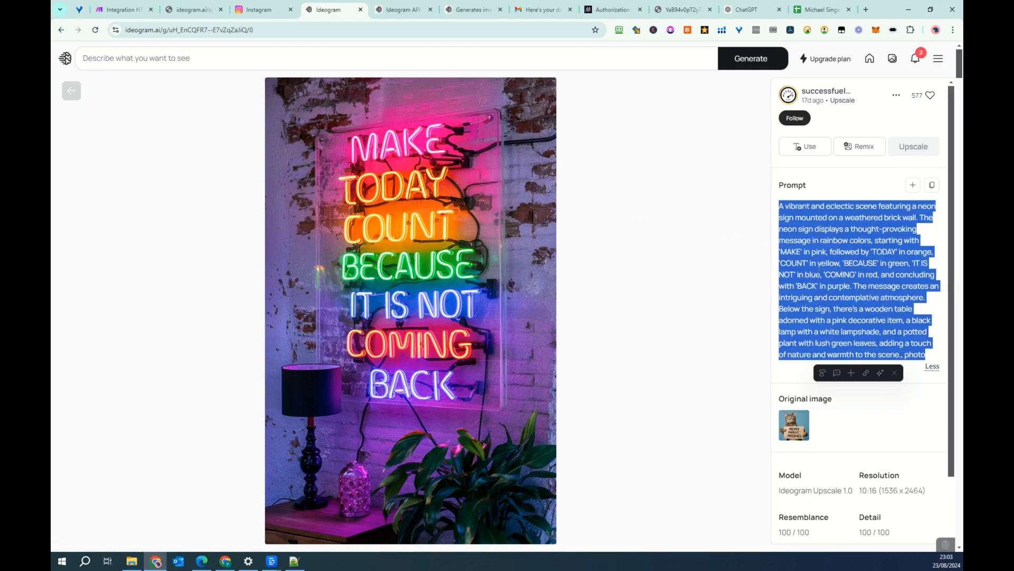
right_click(819, 272)
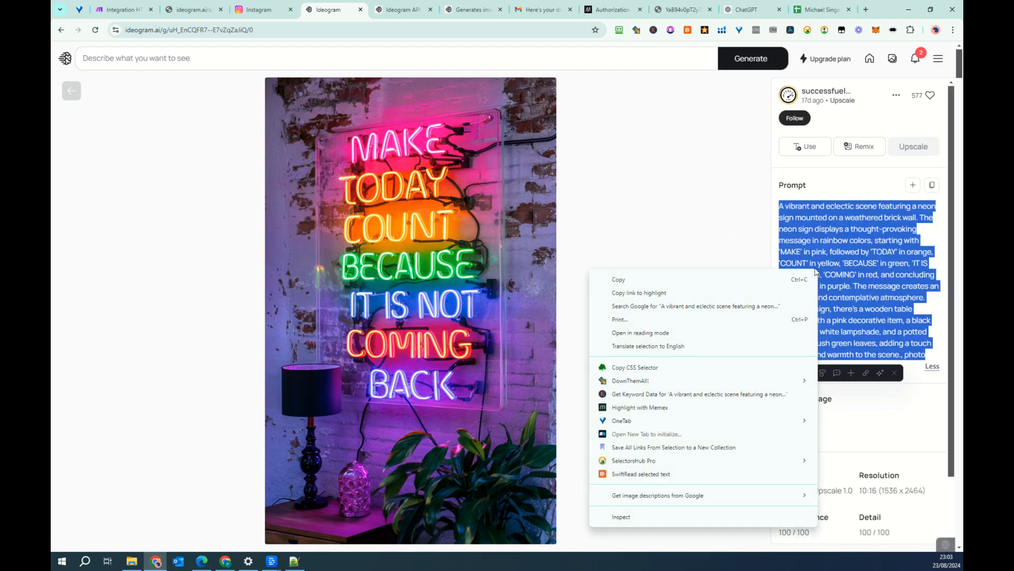
left_click(685, 279)
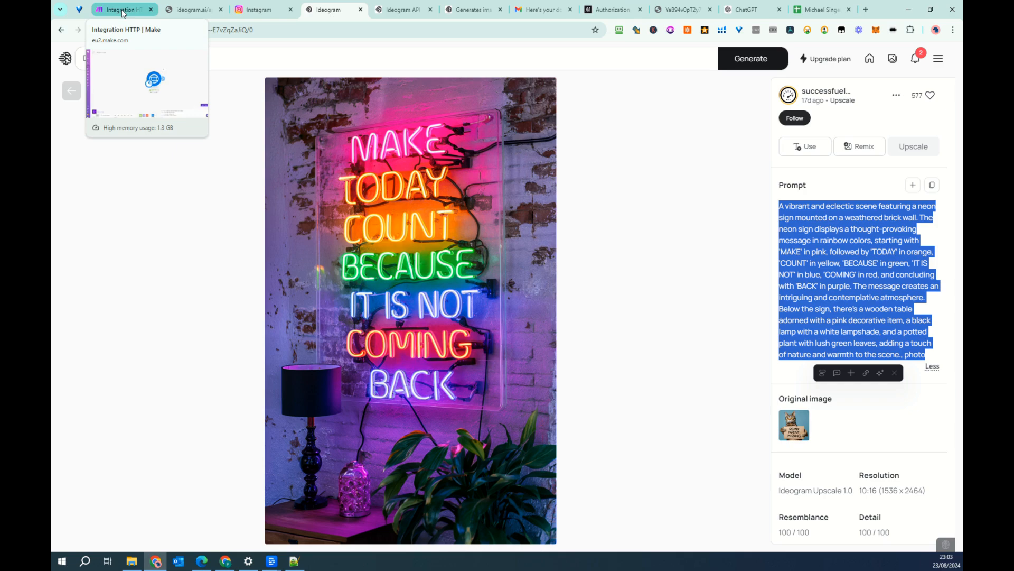
- Review the API keys, billing section and invoice history on the Ideogram API management page
left_click(467, 15)
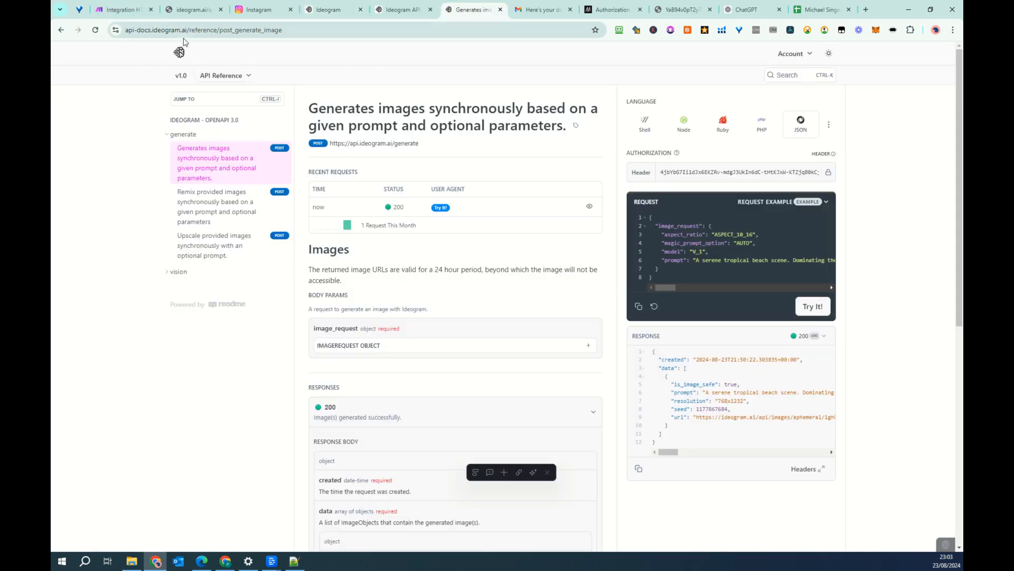
left_click(403, 19)
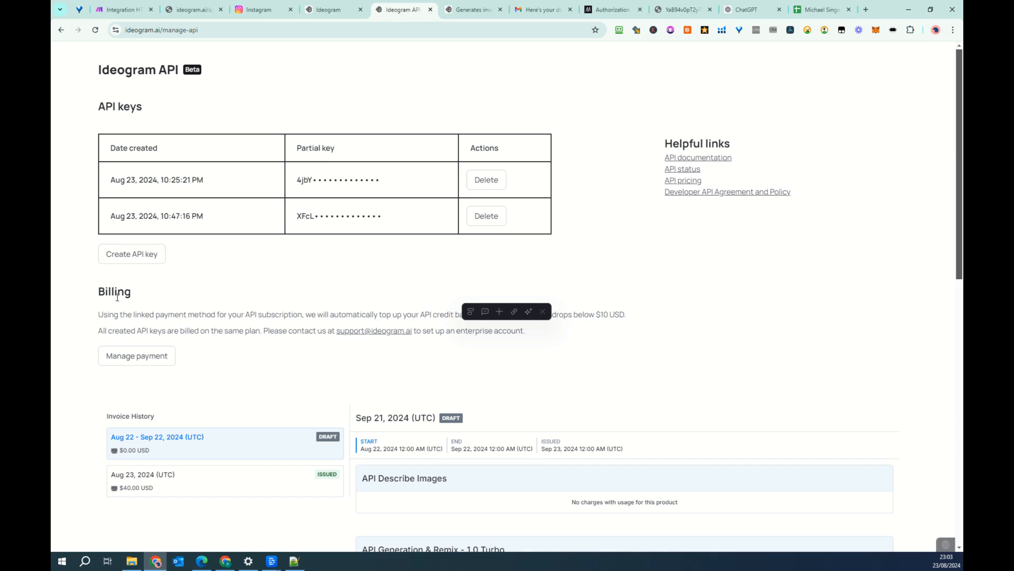
scroll(359, 395, "down", 2)
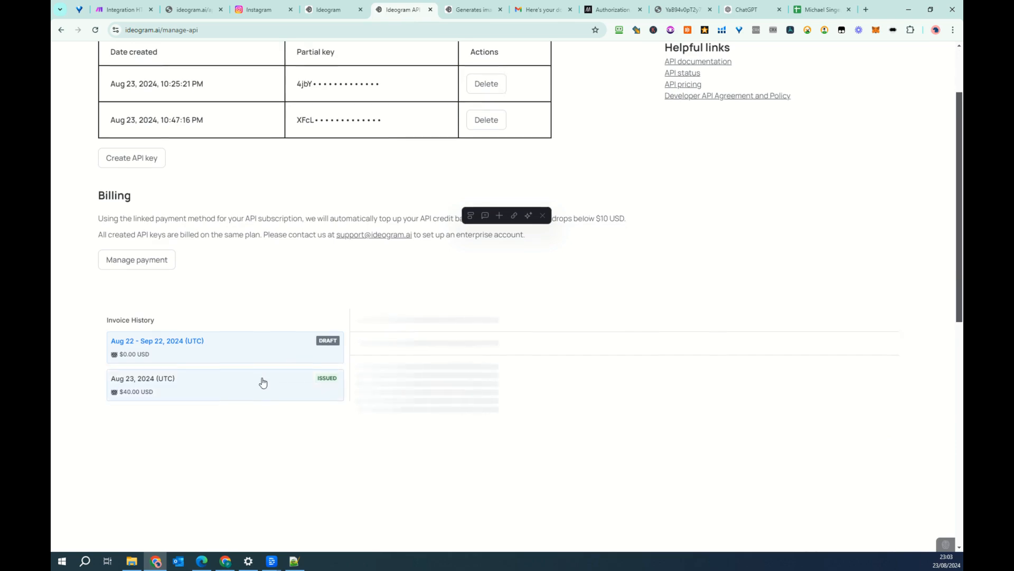
scroll(263, 381, "down", 1)
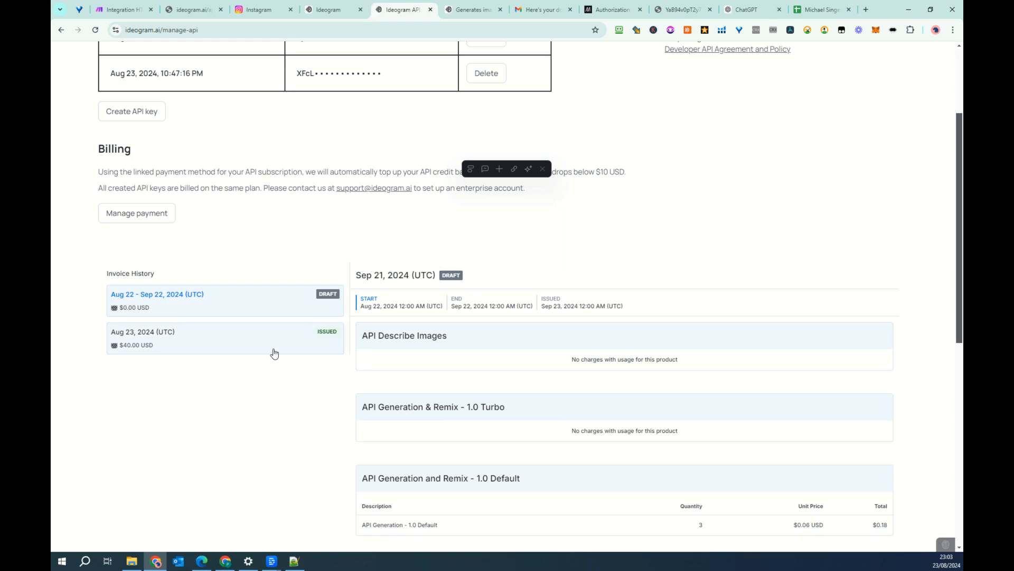
scroll(634, 357, "down", 2)
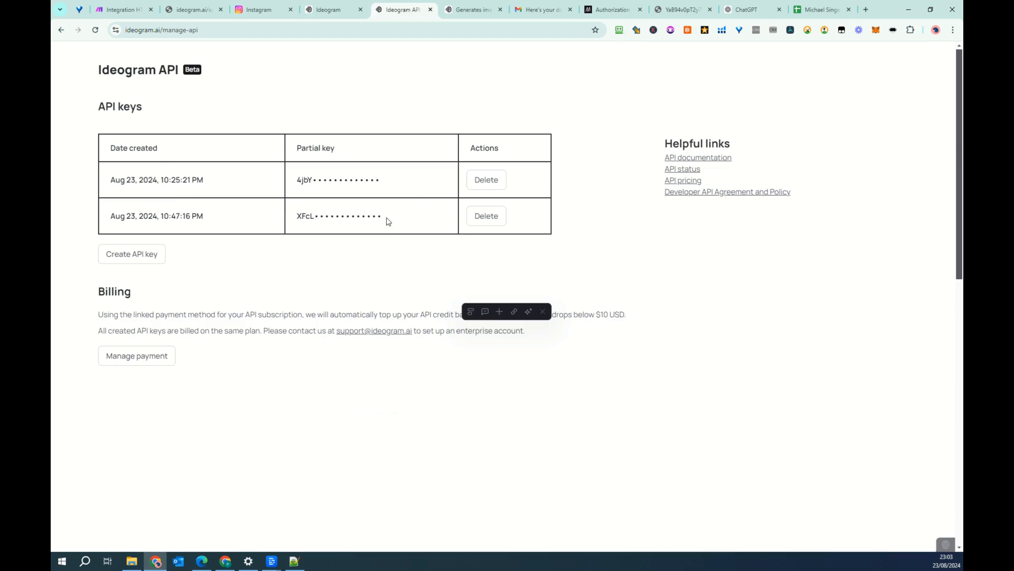
- Switch to the Ideogram API Usage scenario in Make and open the settings of its HTTP request module
left_click(463, 11)
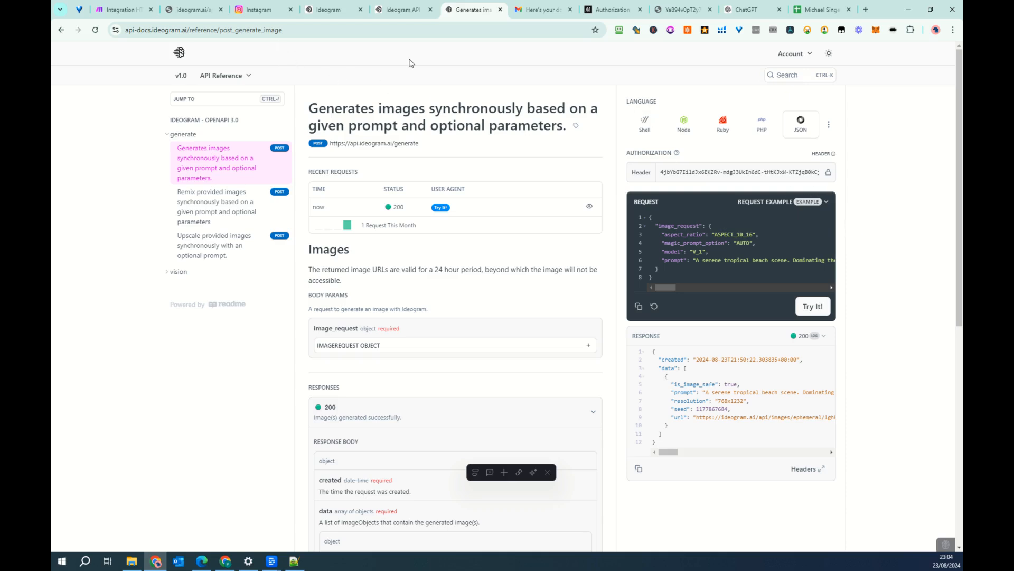
left_click(112, 17)
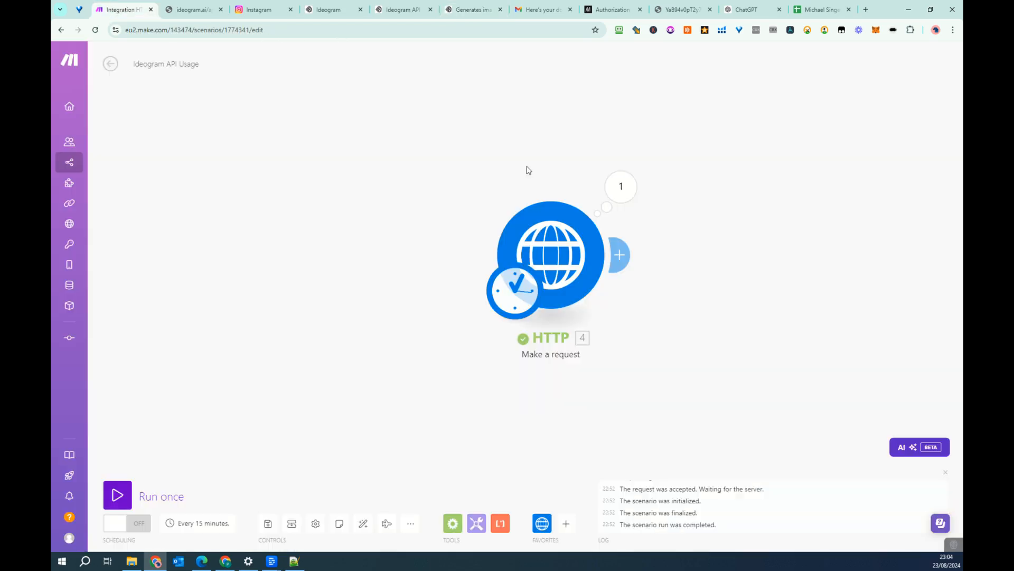
left_click(564, 254)
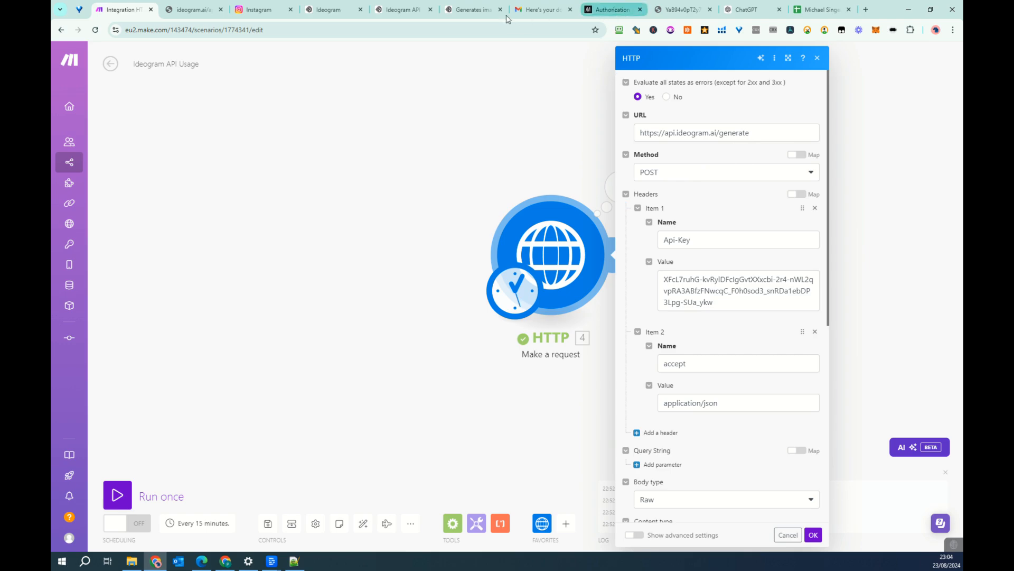
- In the Ideogram API reference, examine the generate endpoint URL and the vision section, and load the image generation request example
left_click(465, 11)
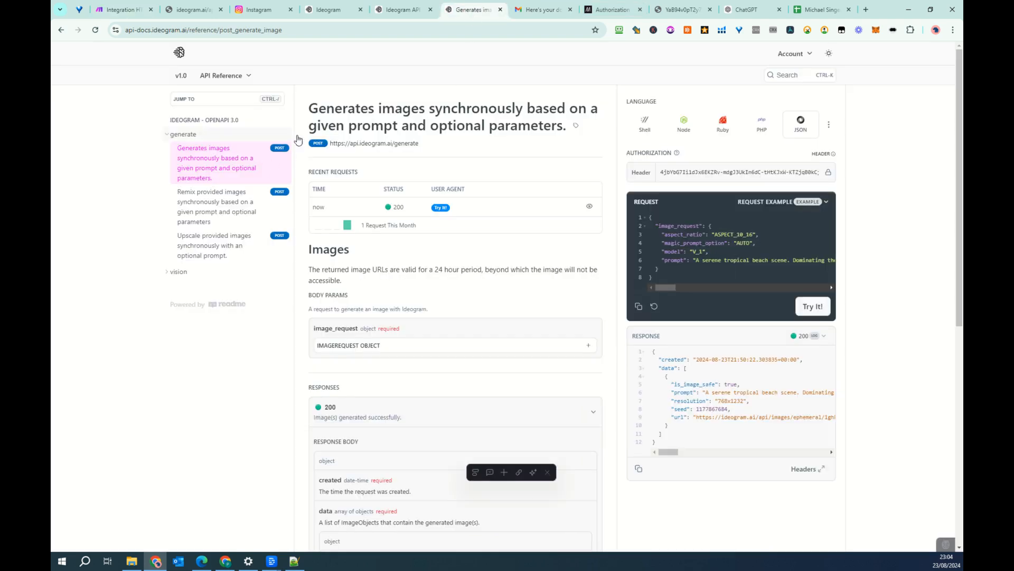
left_click_drag(419, 143, 316, 146)
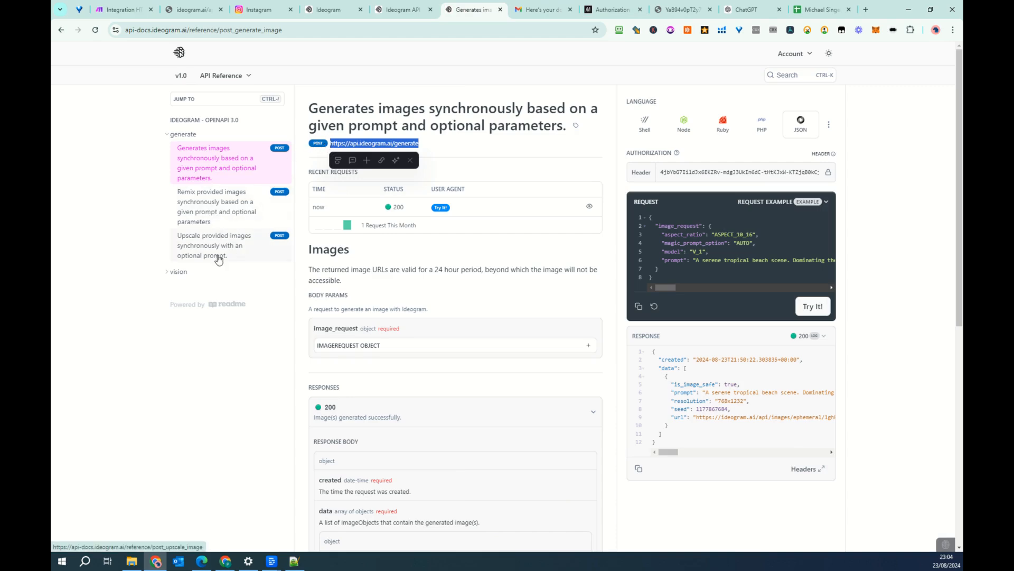
left_click(175, 272)
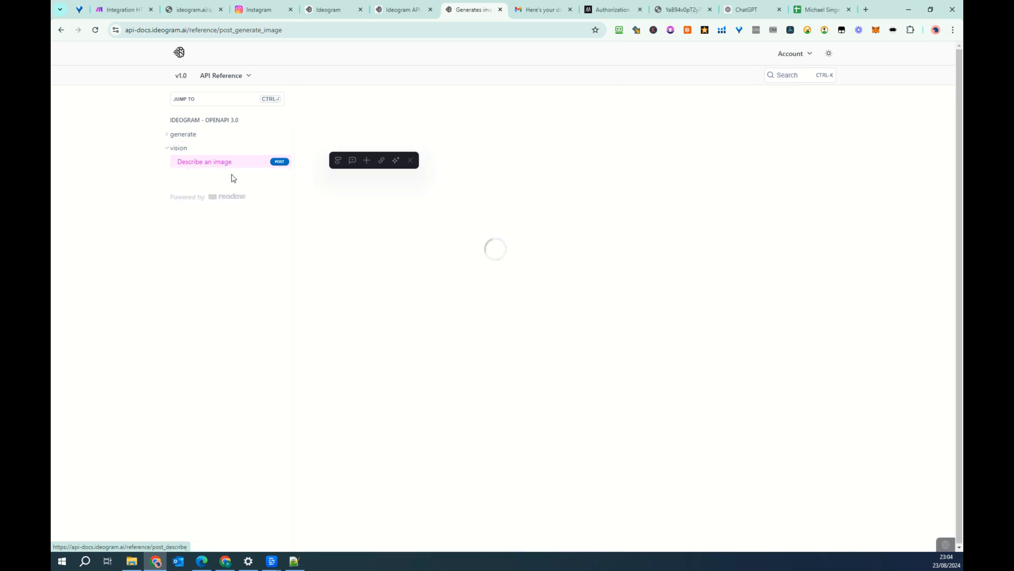
left_click(211, 135)
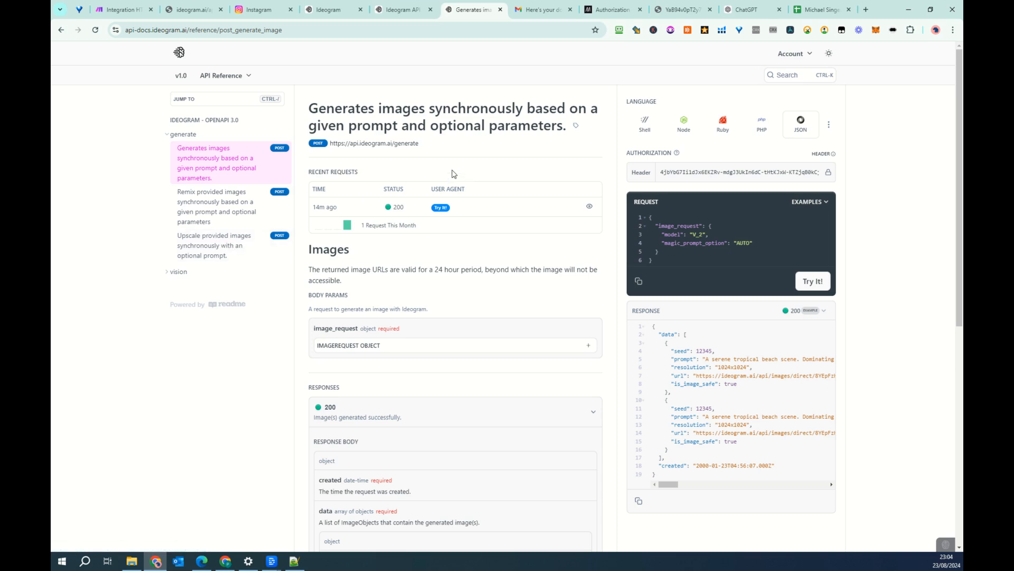
left_click(816, 205)
left_click(770, 219)
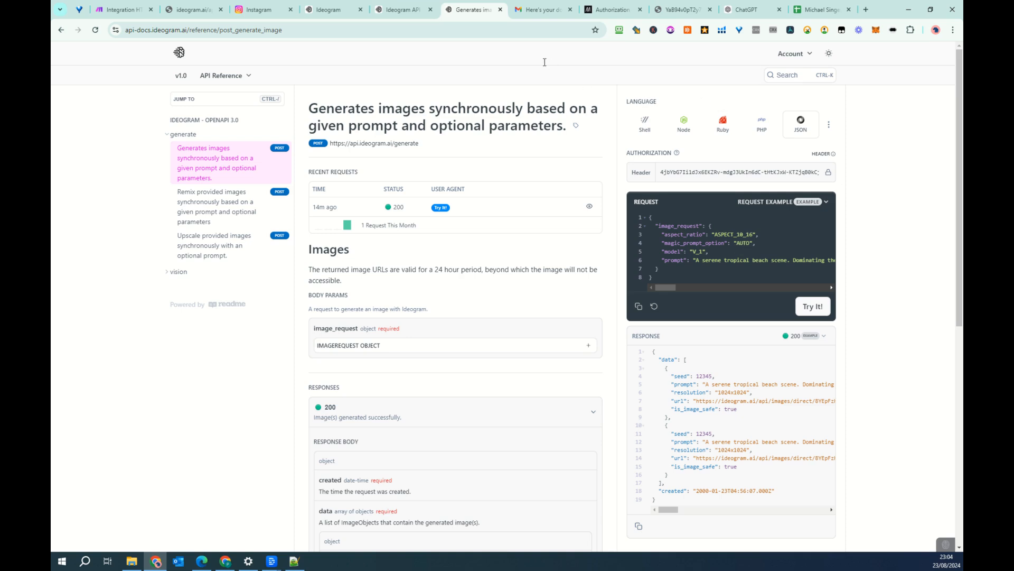
- On the Ideogram site, generate a 16:9 image from the prompt "An apple tree with a shiny red apple falling down"
left_click(321, 13)
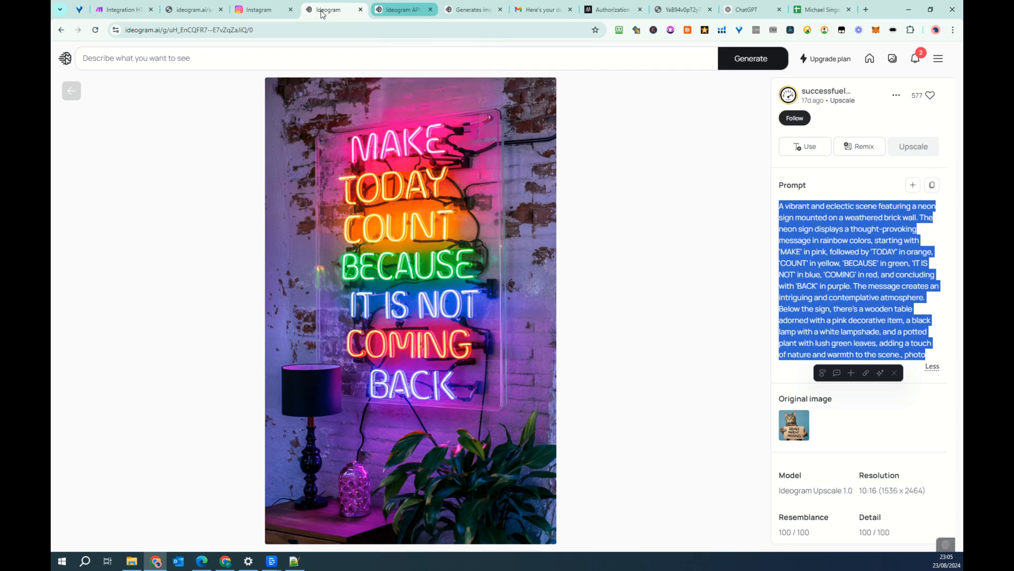
left_click(294, 57)
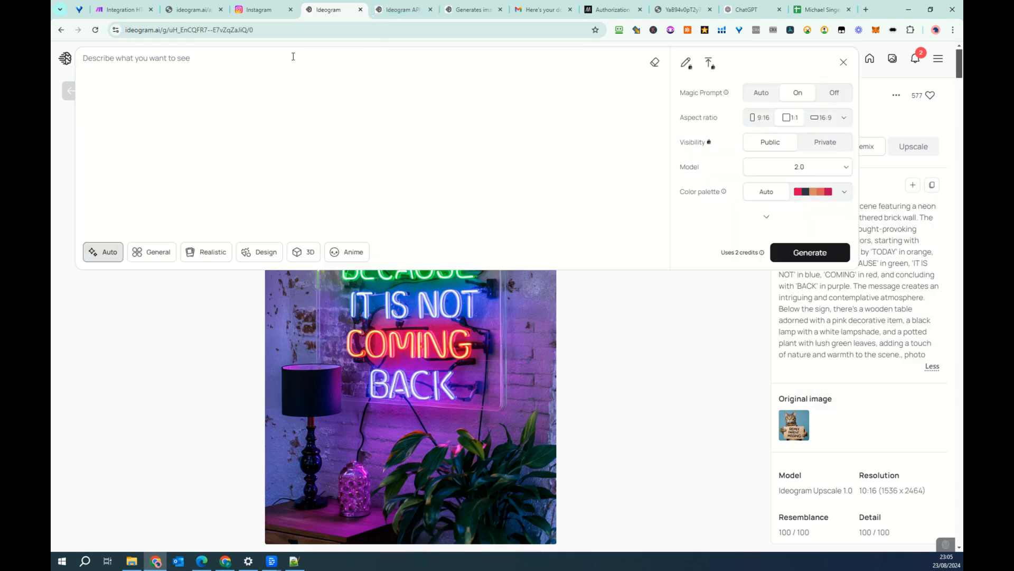
type("An apple tree with a shiny red apple fallig")
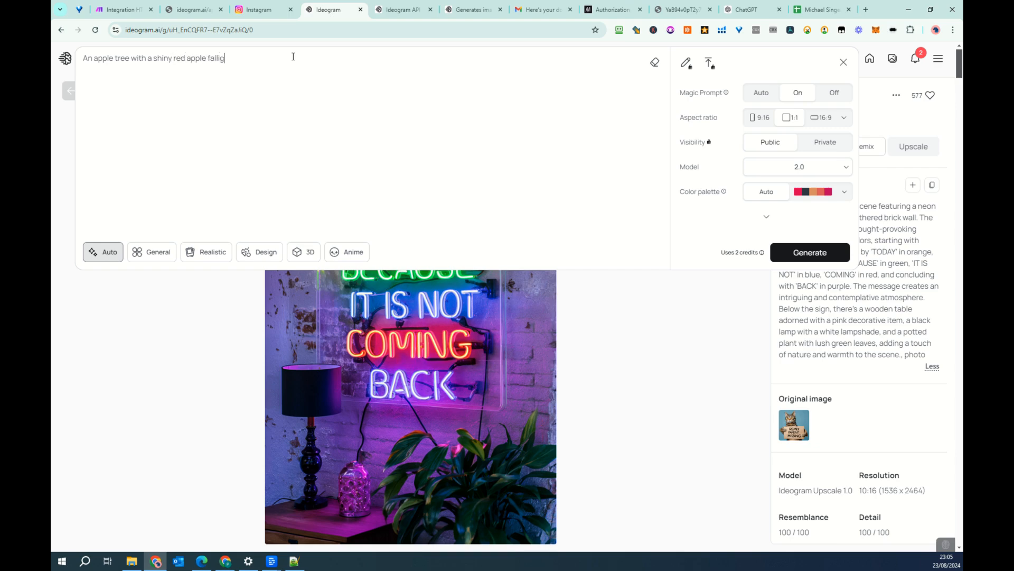
key("BackSpace")
type("ng down")
left_click(822, 118)
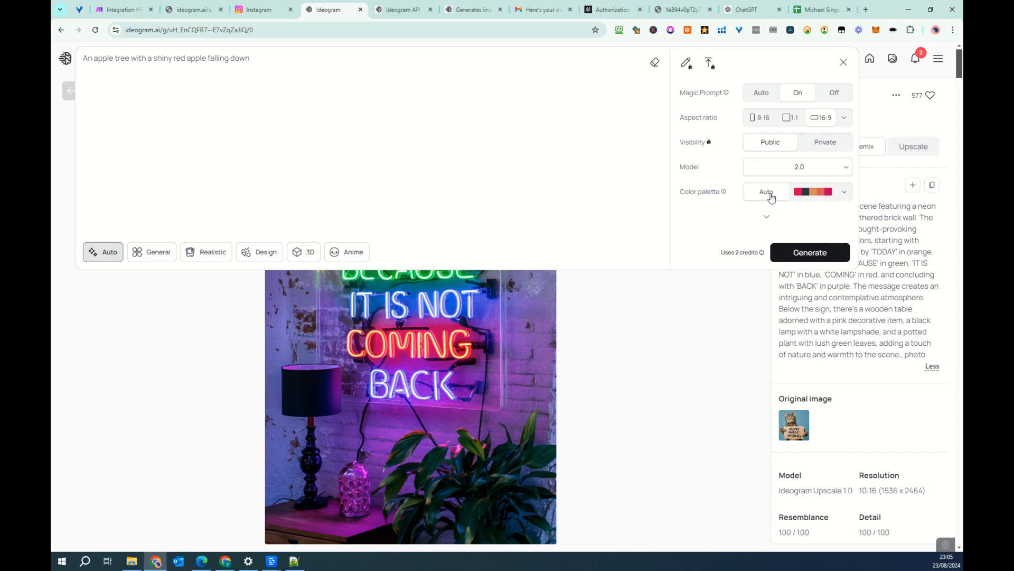
left_click(801, 256)
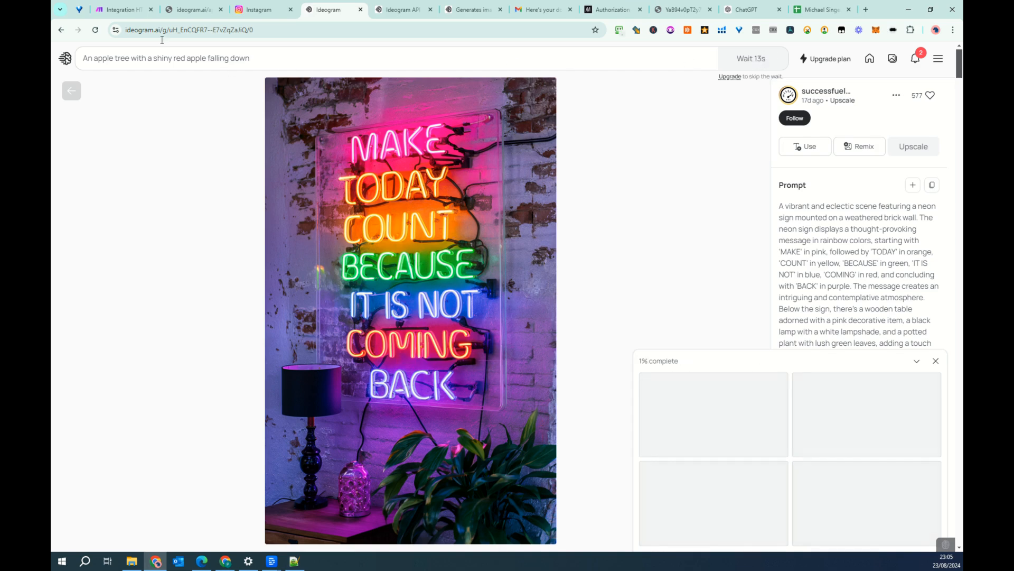
- Open the third generated apple tree image and expand its full magic prompt
left_click(73, 60)
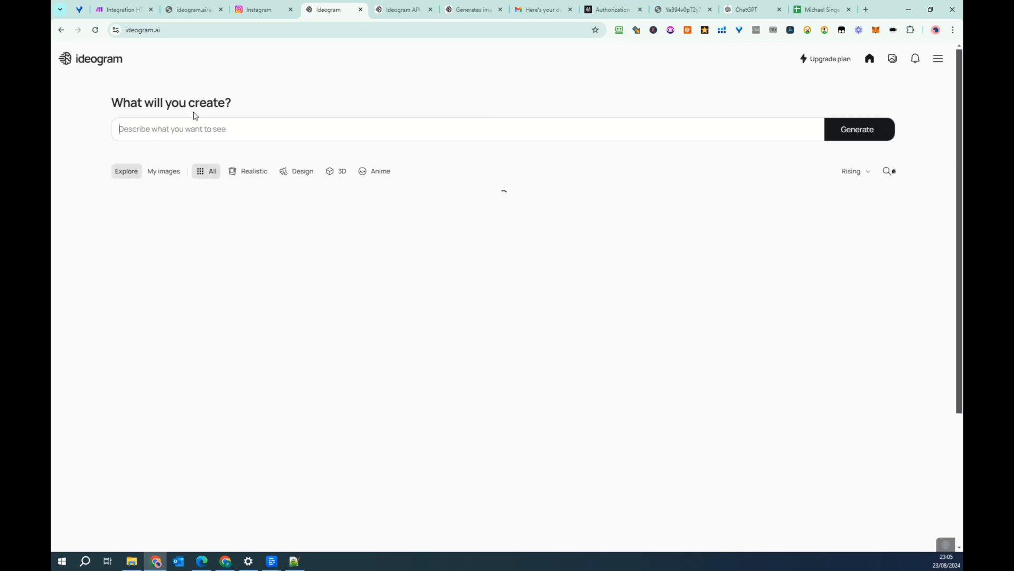
left_click(160, 178)
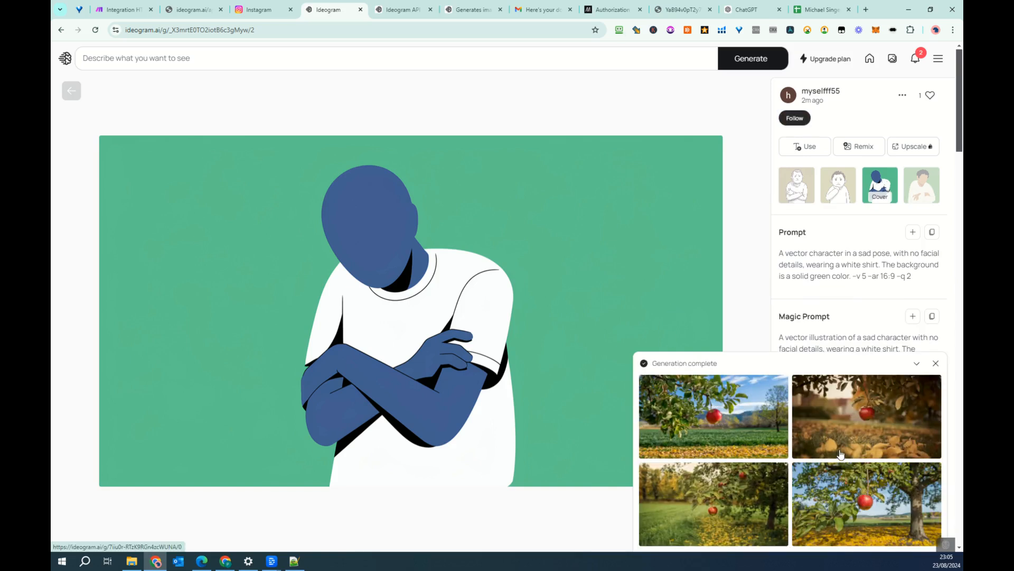
left_click(753, 466)
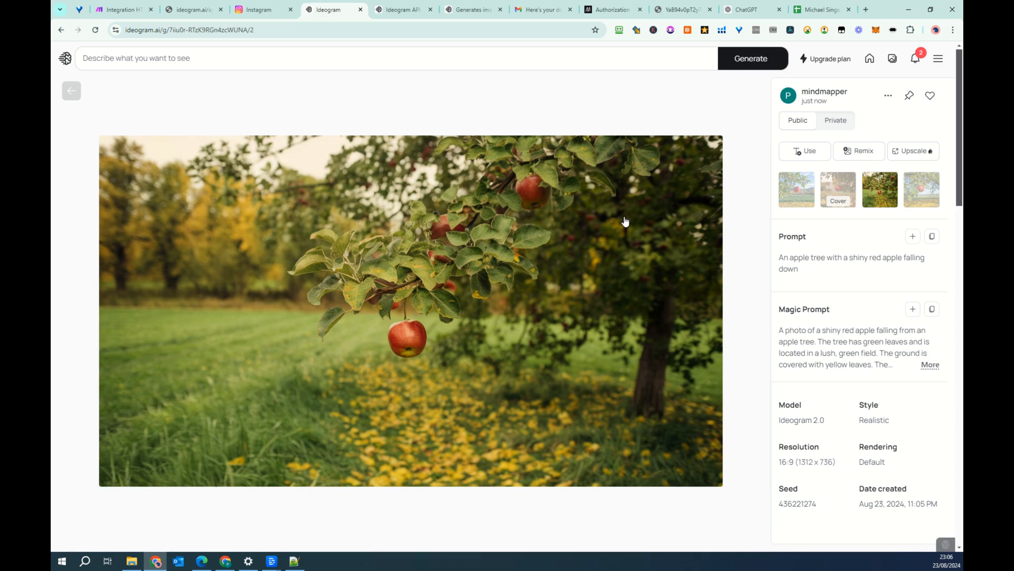
left_click(931, 365)
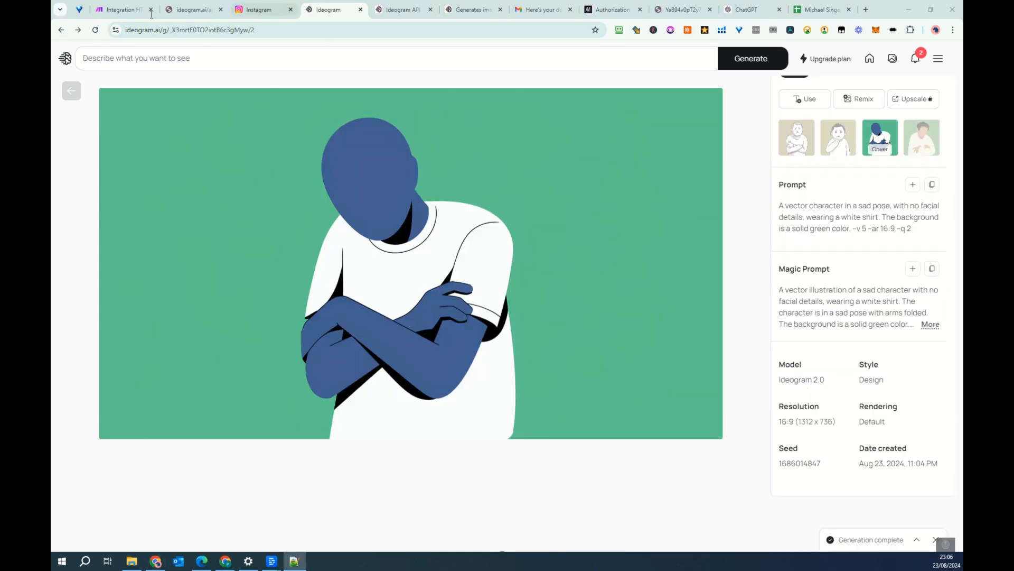
- Return to Make and examine the HTTP module's Api-Key and accept headers, body type, content type and JSON request content
left_click(110, 4)
left_click(125, 12)
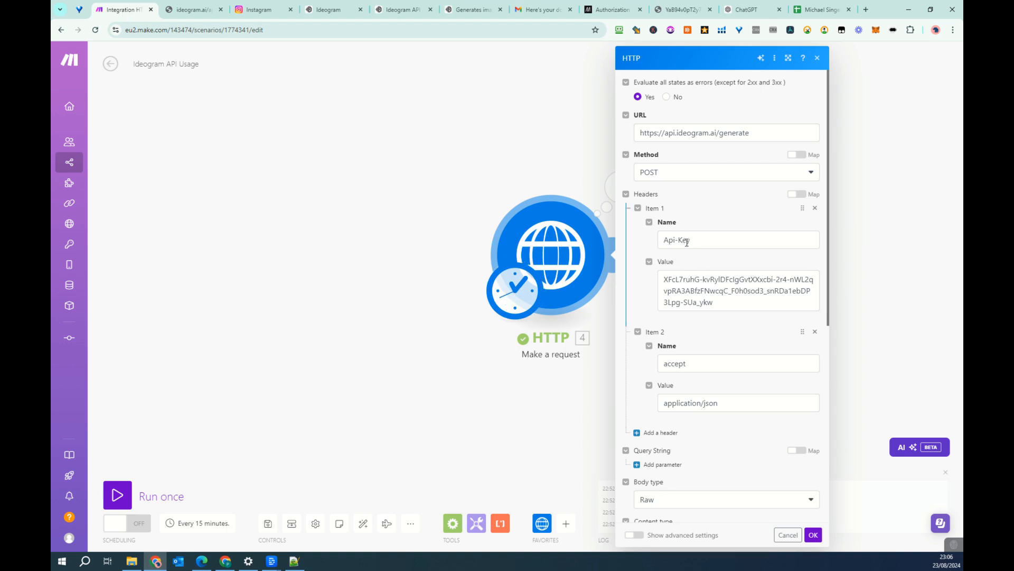
triple_click(726, 305)
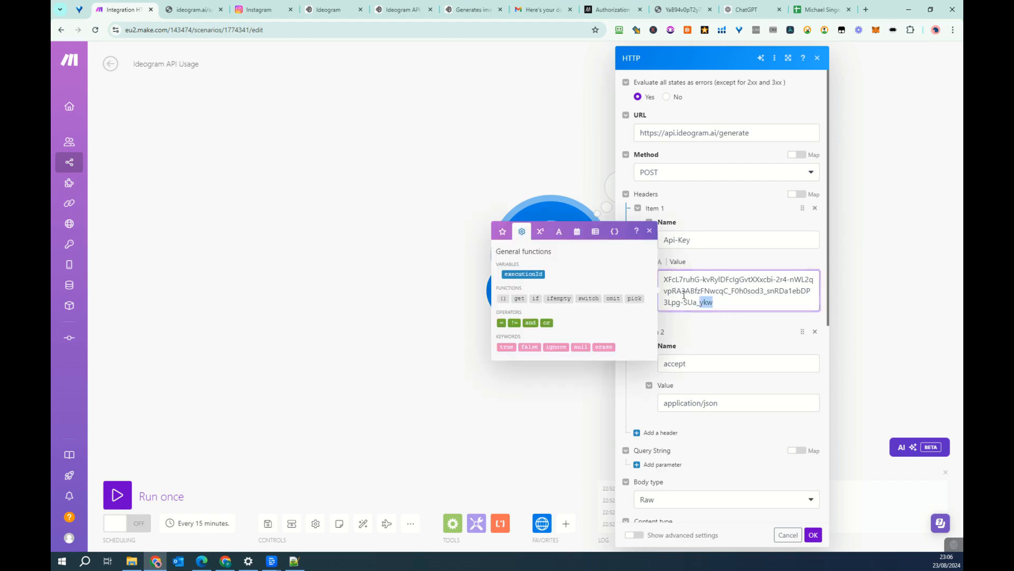
left_click(745, 320)
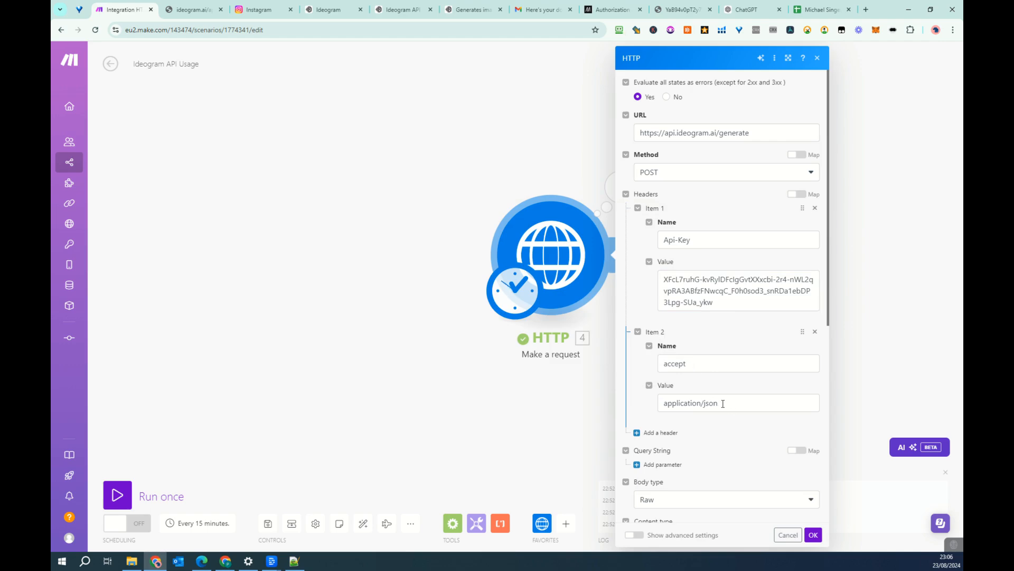
scroll(734, 402, "down", 3)
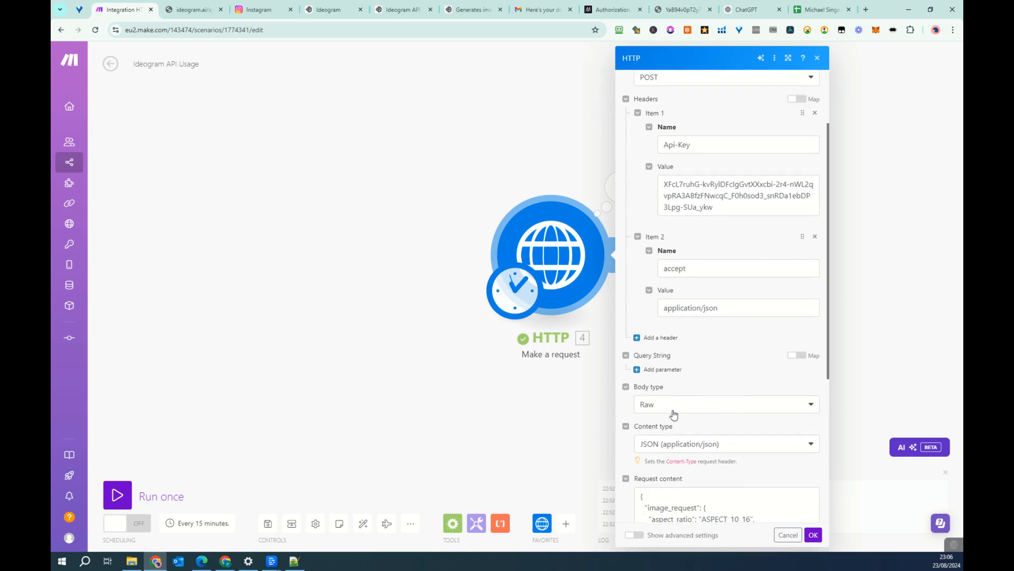
scroll(731, 444, "down", 4)
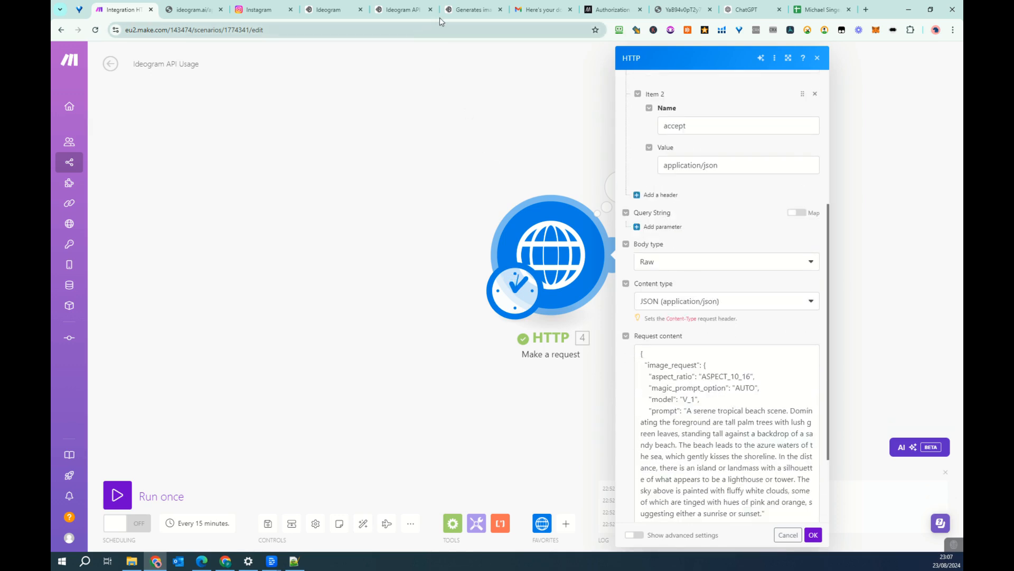
- View the tropical beach image generated through the API, going from the generate-image API reference and back to it
left_click(469, 9)
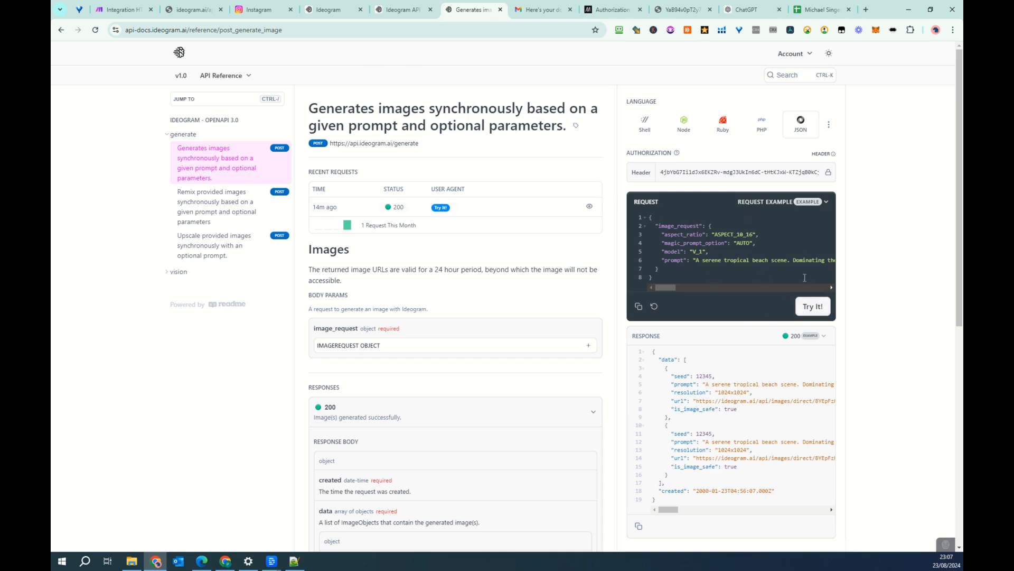
left_click(680, 11)
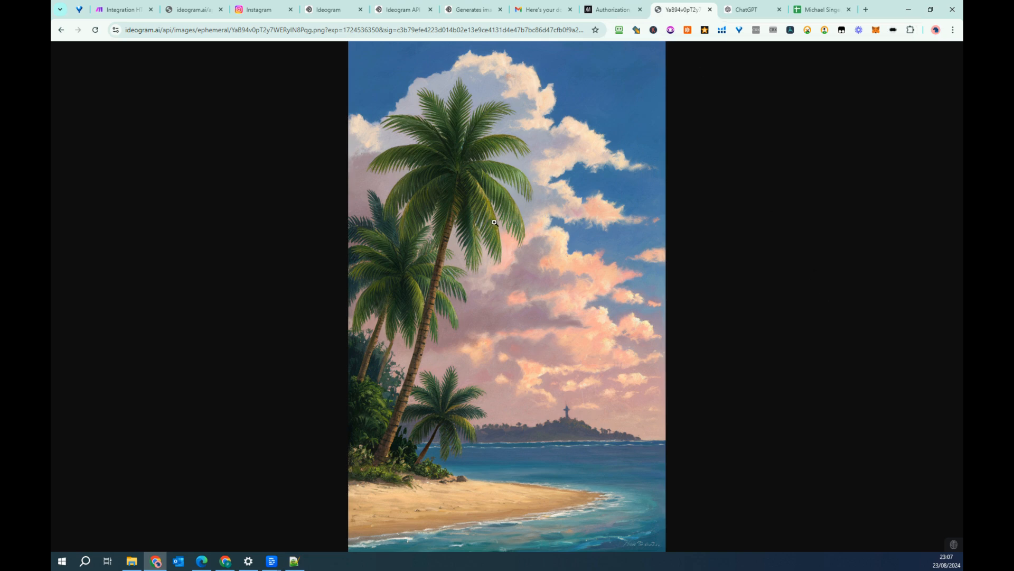
left_click(470, 10)
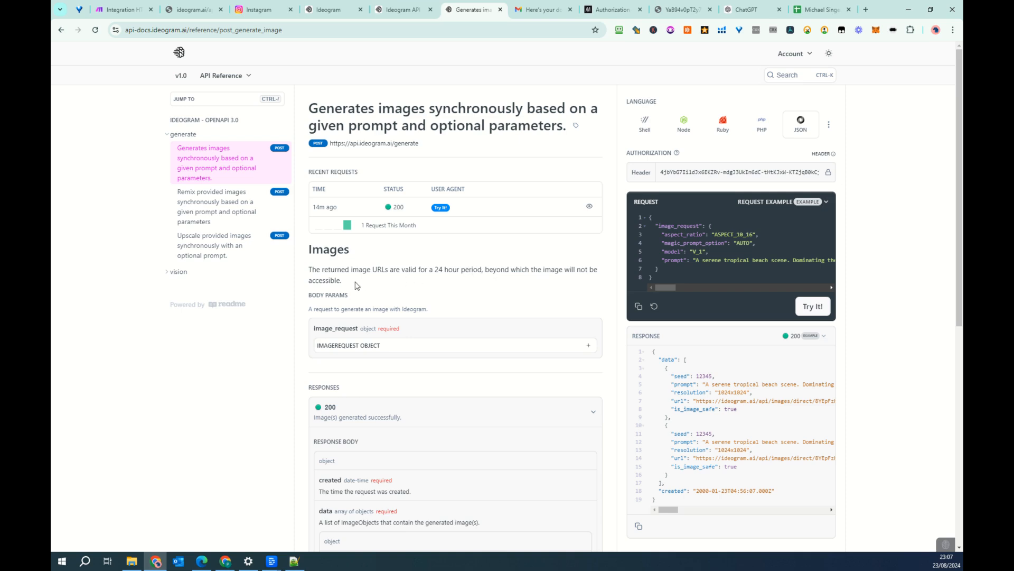
- Highlight the note on how long returned image URLs stay valid, return to Make and close the HTTP module's settings
left_click_drag(354, 286, 309, 269)
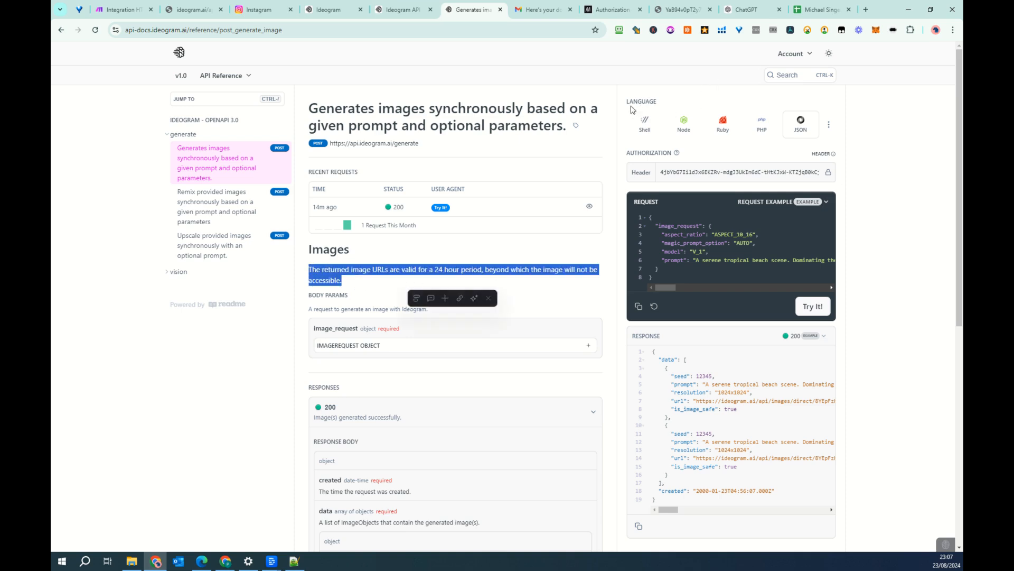
left_click(120, 10)
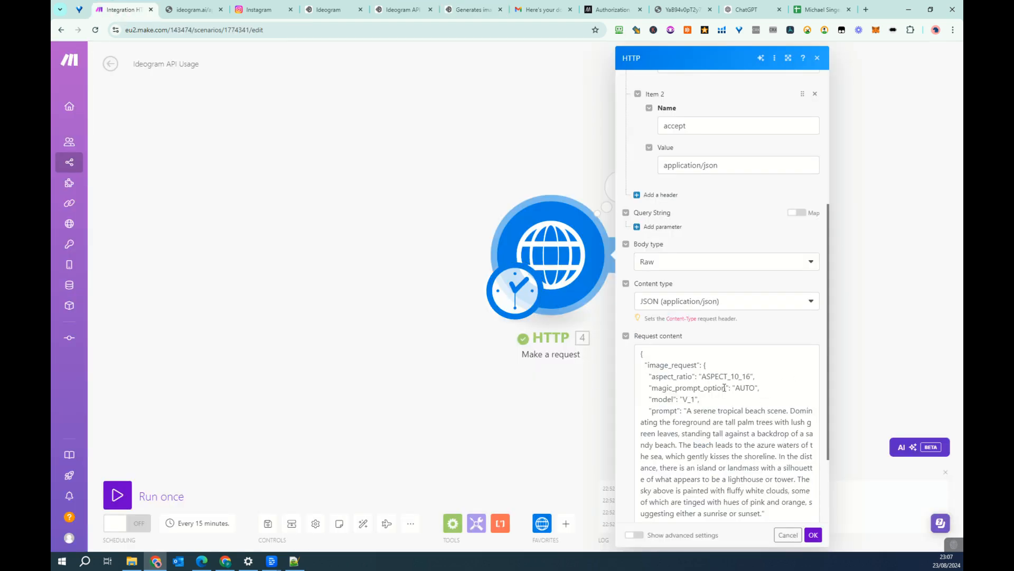
left_click(513, 301)
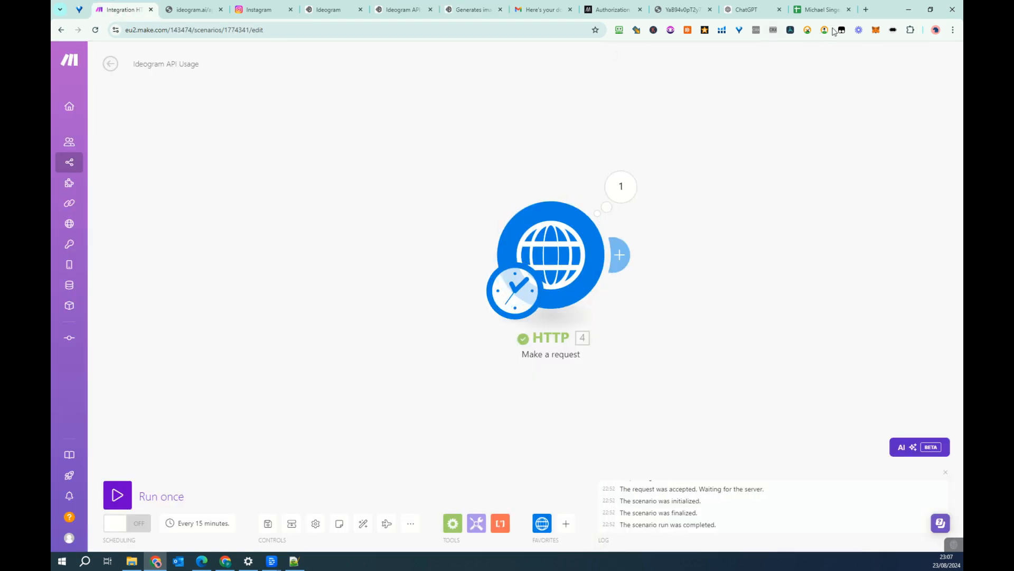
- Switch to the Michael Singer Quotes spreadsheet and examine the Image URL and Image columns on the Ideogram sheet
left_click(821, 11)
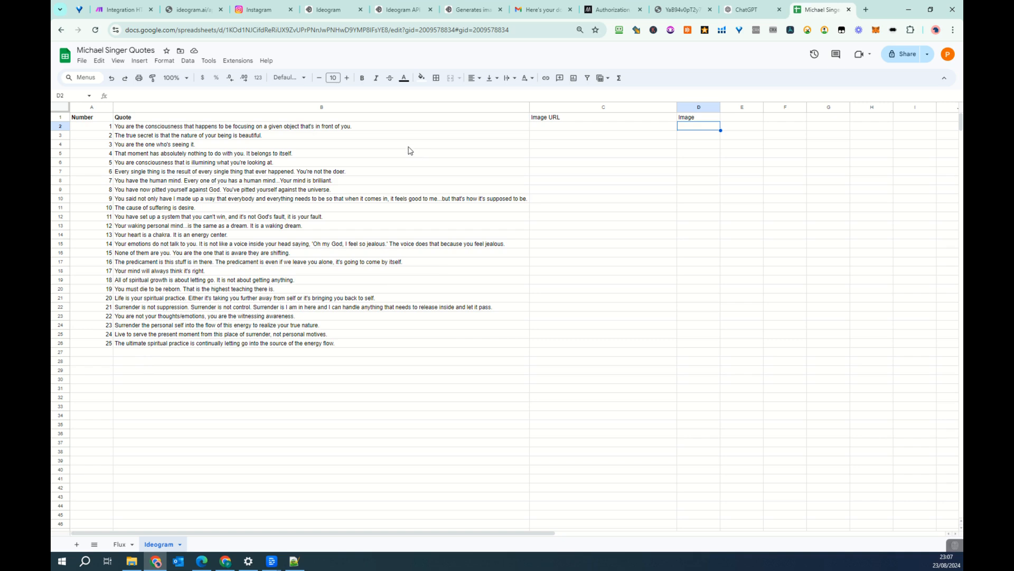
left_click(574, 127)
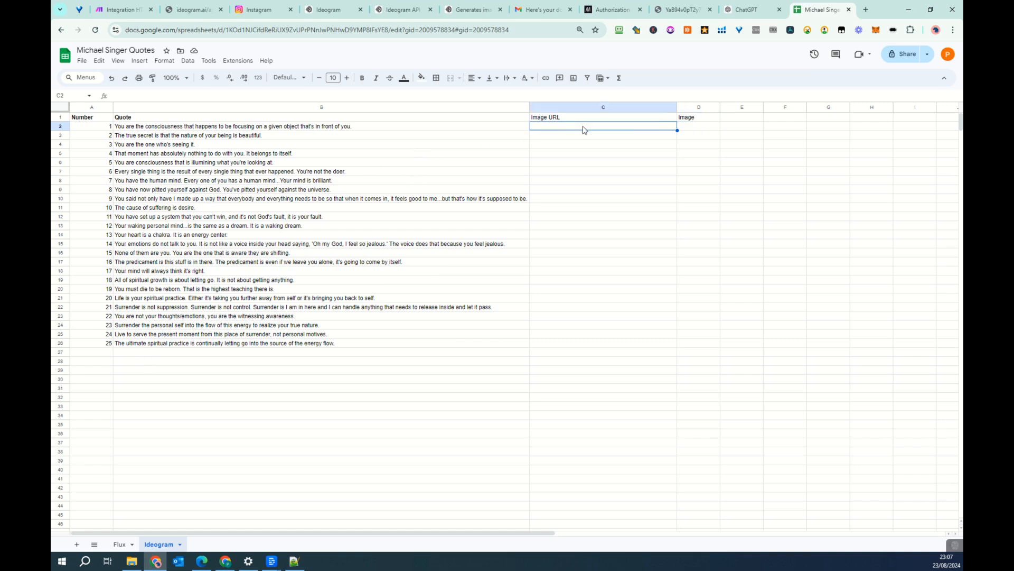
left_click(700, 130)
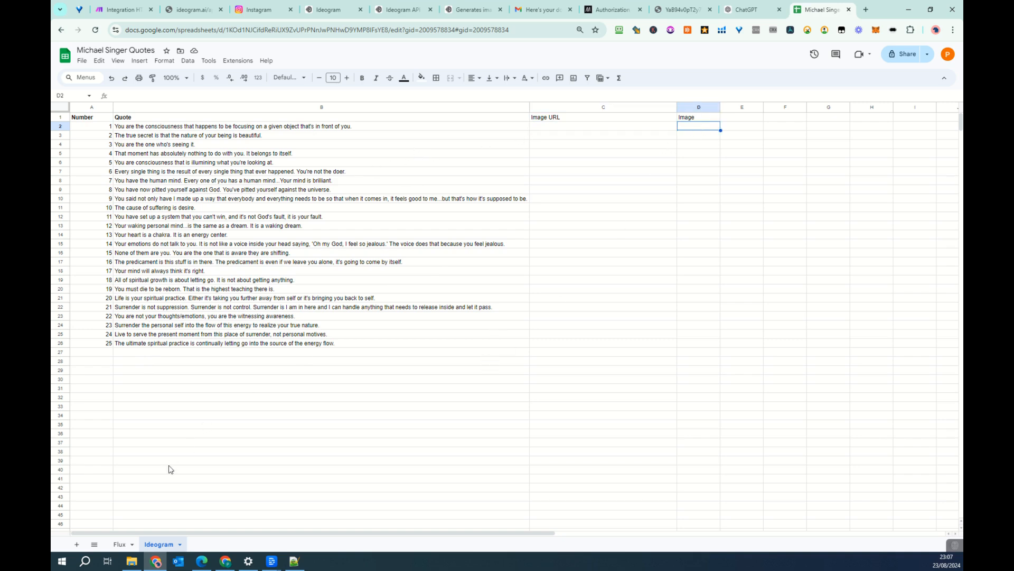
- Open the Flux sheet and look through several of the stacked images in the Image column
left_click(112, 549)
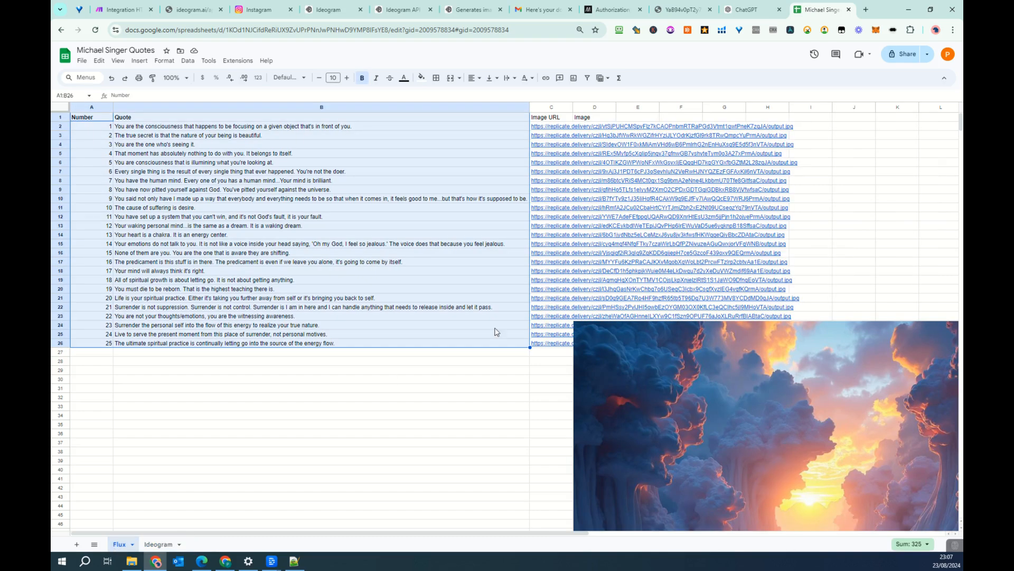
left_click(698, 163)
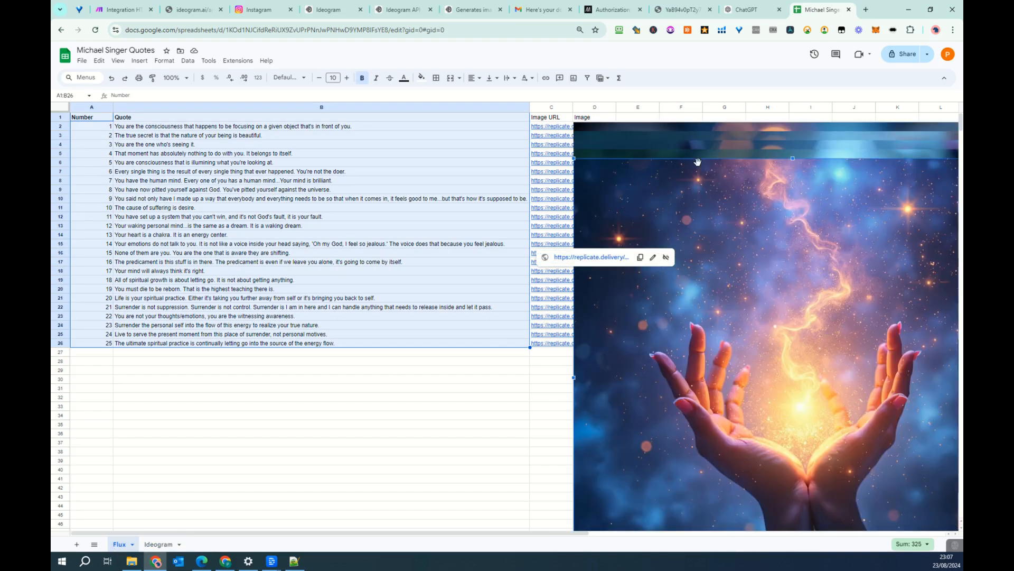
left_click(715, 150)
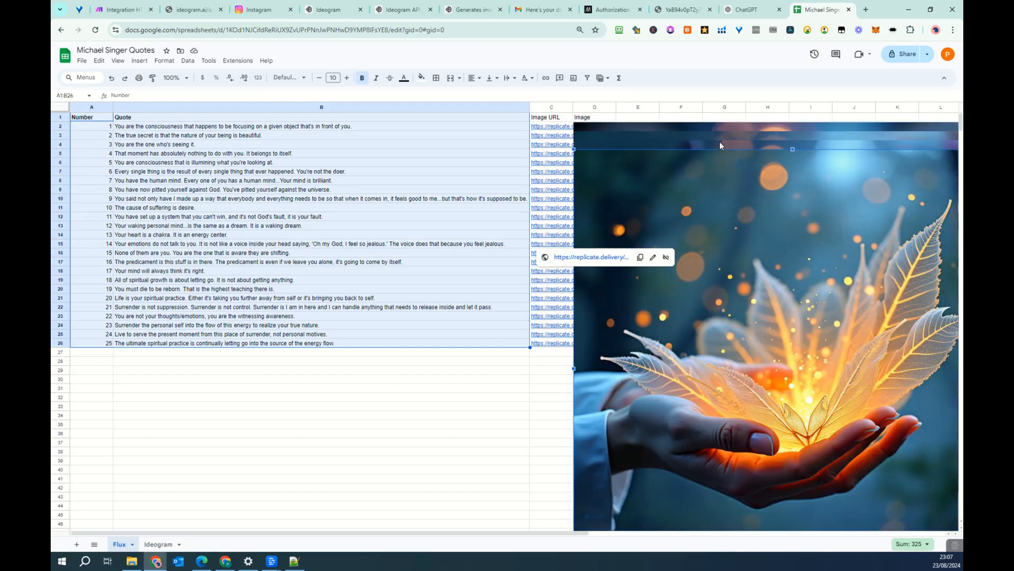
left_click(720, 143)
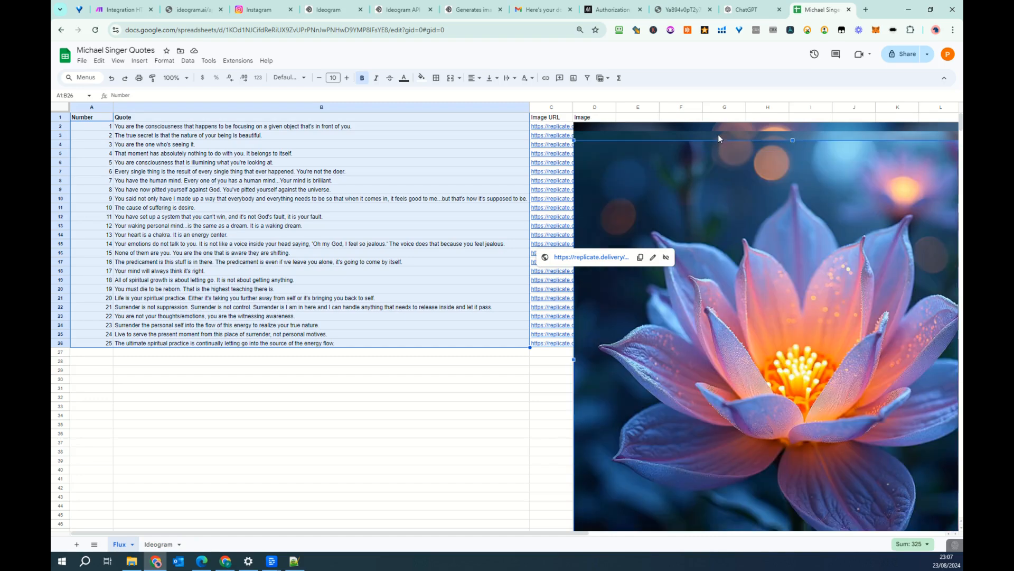
left_click(718, 135)
left_click(719, 123)
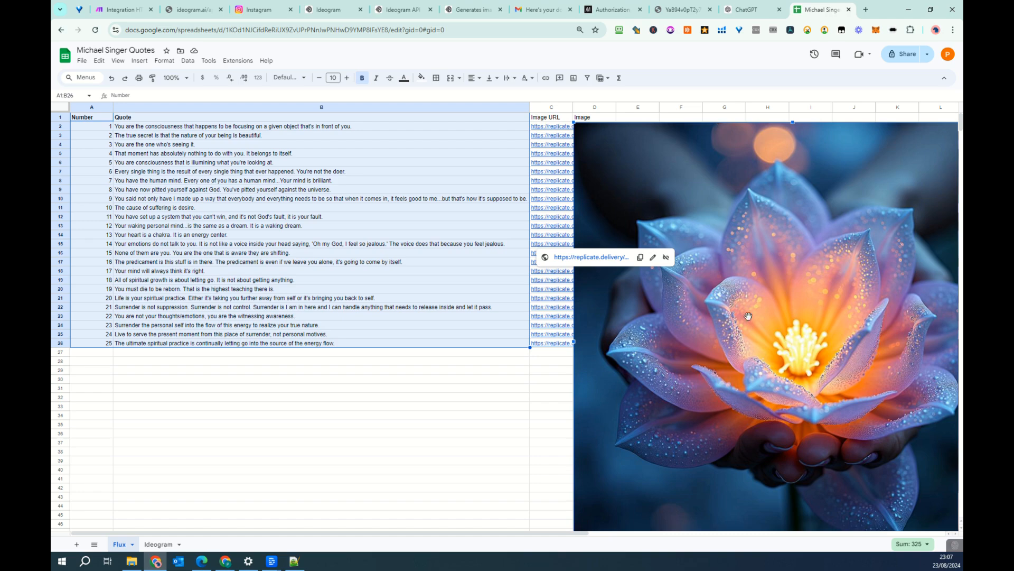
scroll(762, 417, "down", 8)
scroll(762, 417, "up", 8)
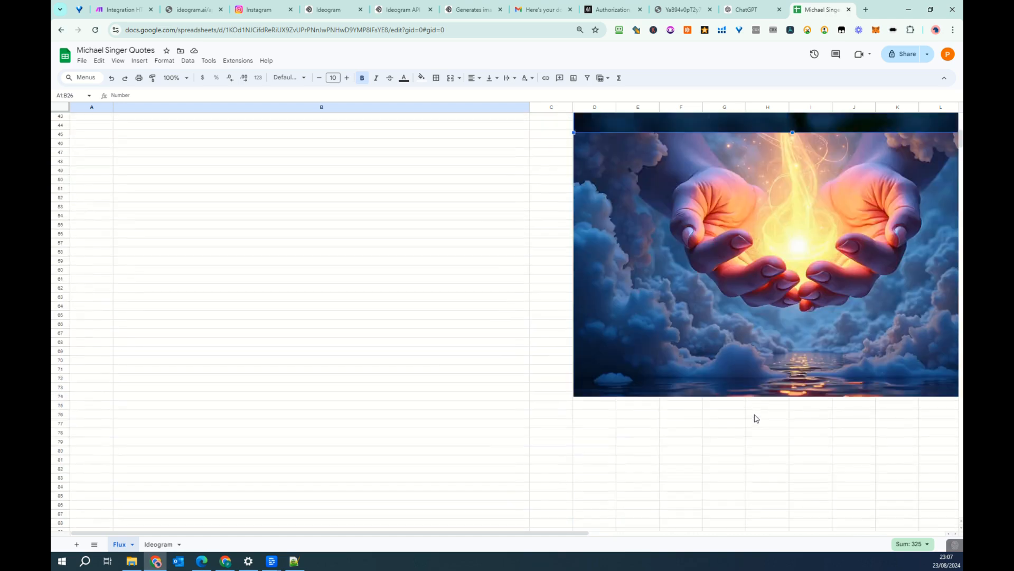
- Auto-fit the width of the Flux sheet's Image URL column and go back to the Ideogram sheet
double_click(573, 108)
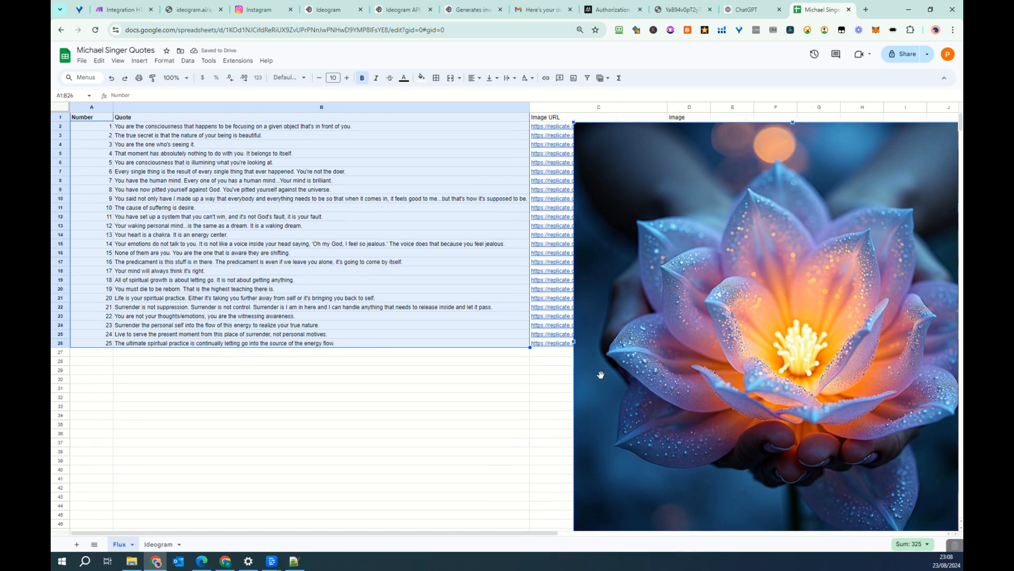
left_click(549, 390)
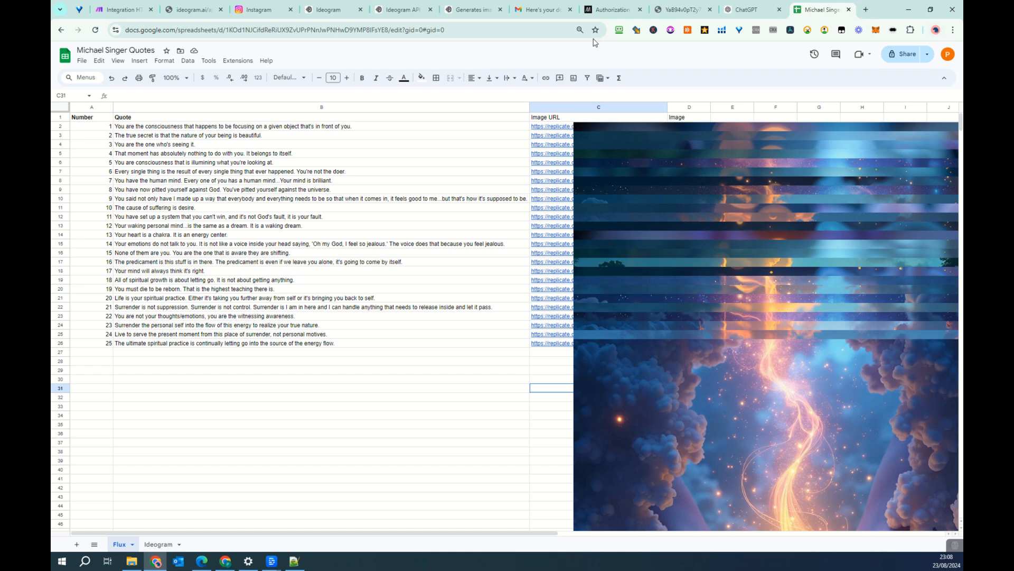
left_click(155, 545)
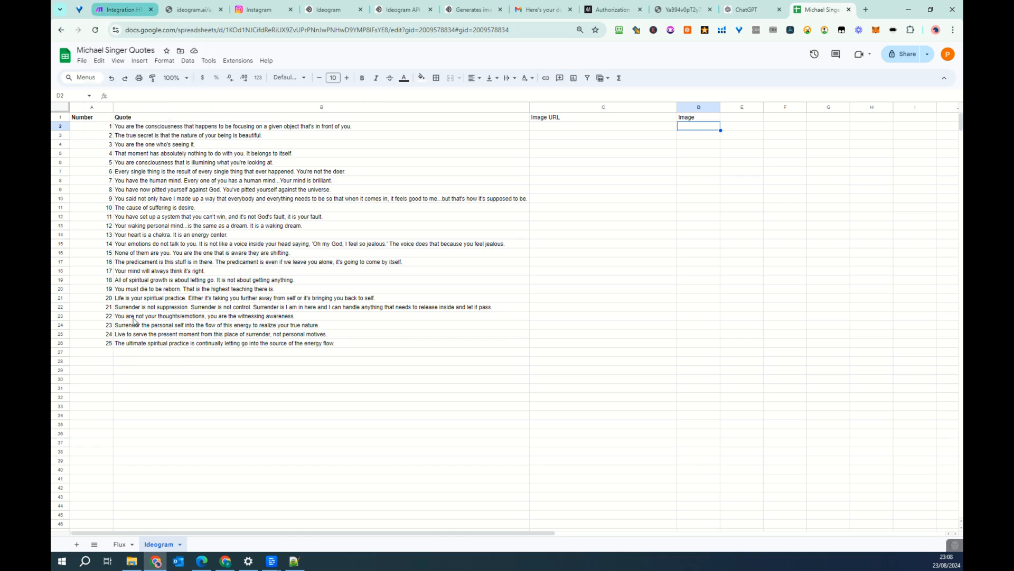
- In the Make scenario, clone the HTTP request module and delete the original one
left_click(117, 11)
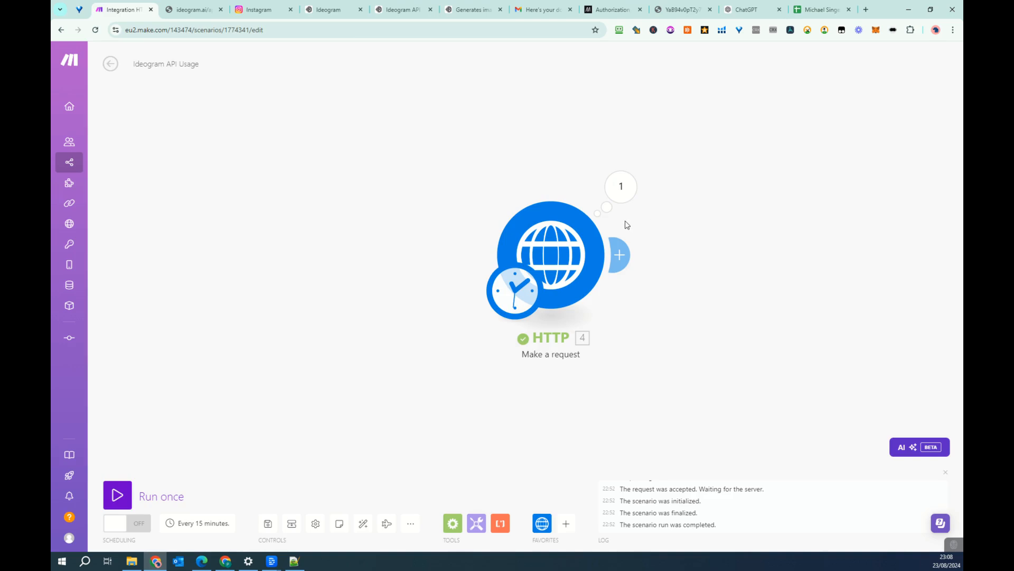
right_click(565, 254)
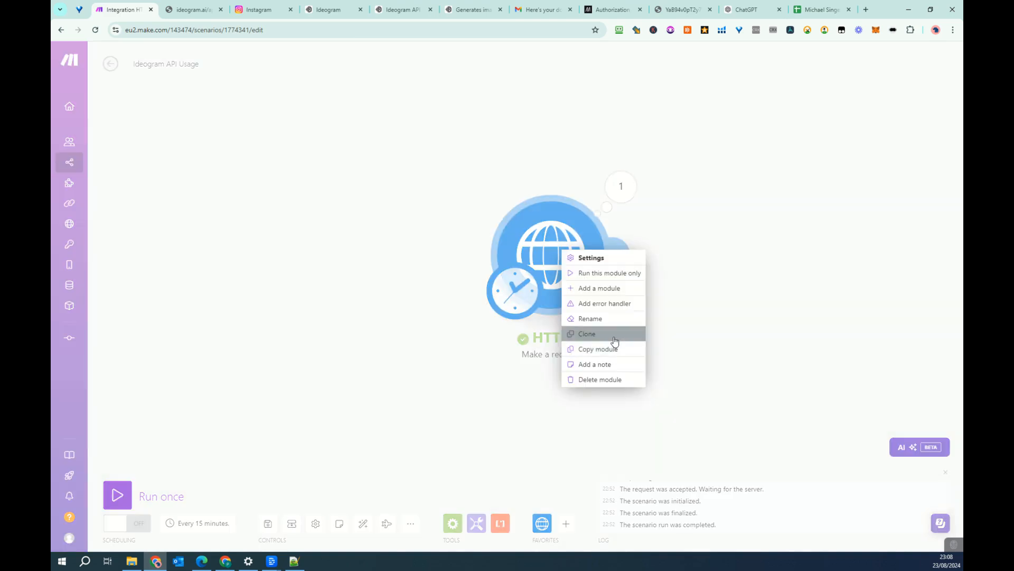
left_click(611, 331)
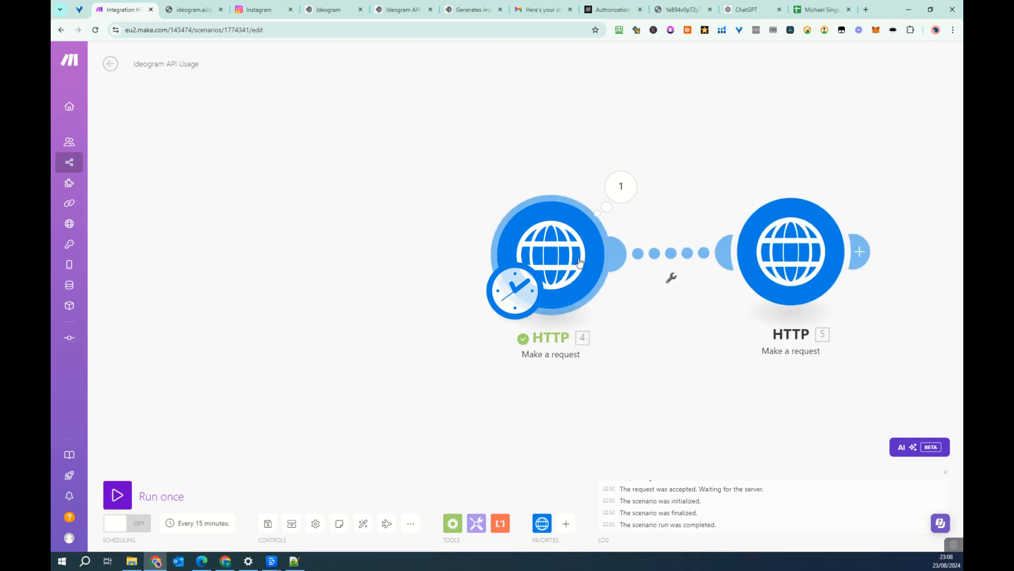
right_click(579, 261)
left_click(619, 389)
- Fill the empty trigger position with the Google Sheets Watch New Rows module
left_click(568, 224)
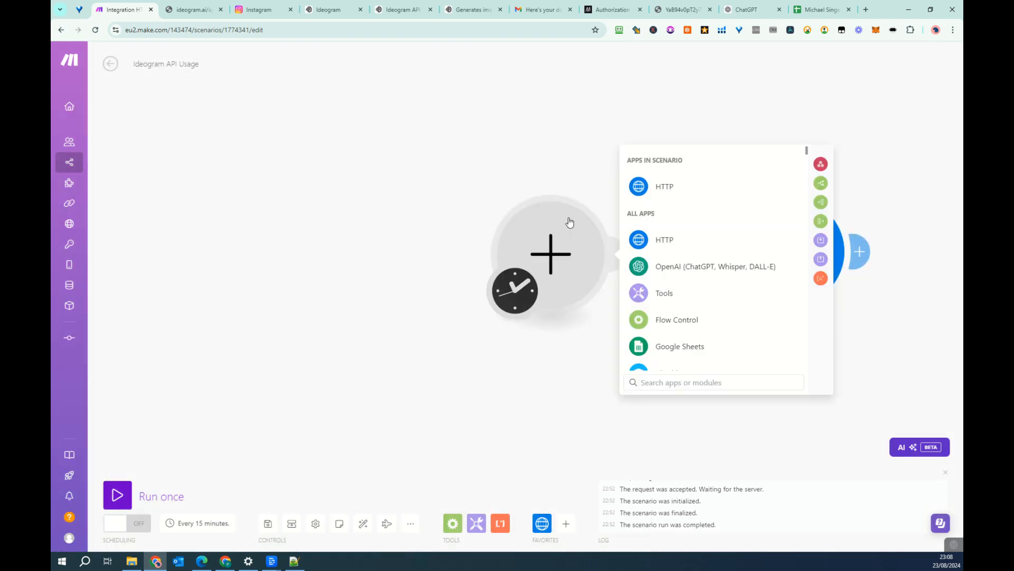
left_click(681, 346)
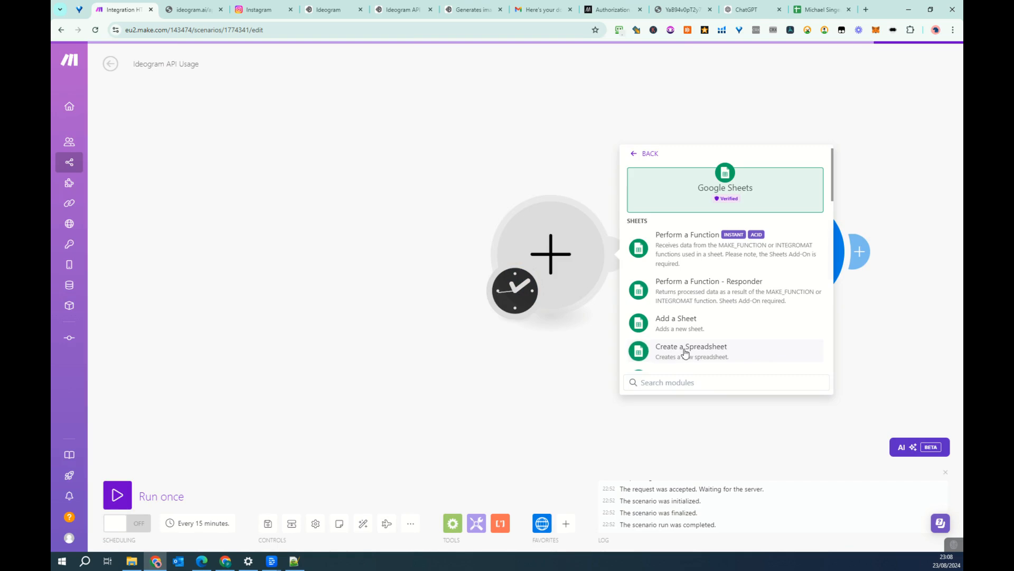
scroll(747, 301, "down", 5)
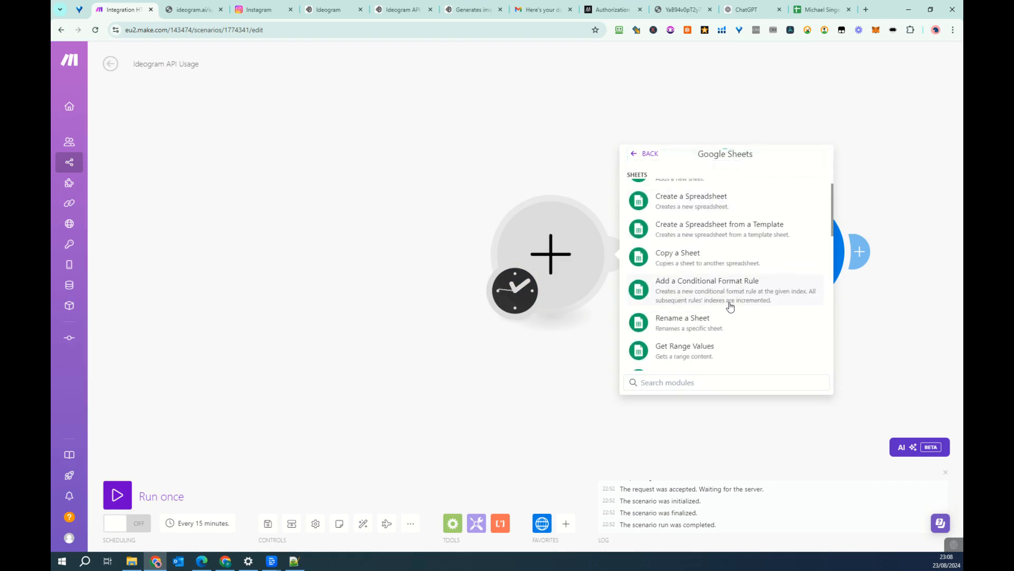
scroll(730, 307, "down", 3)
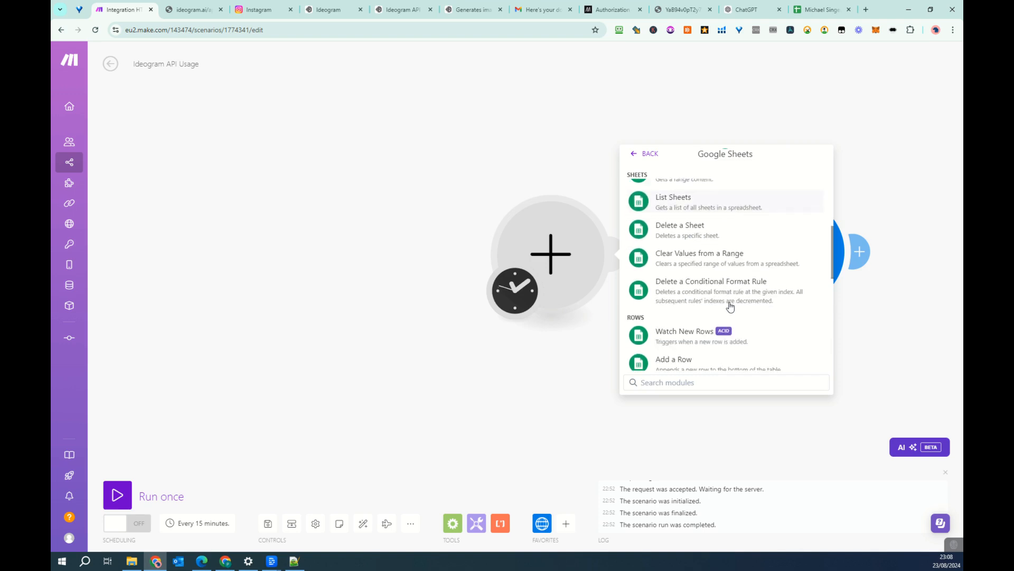
scroll(730, 307, "down", 3)
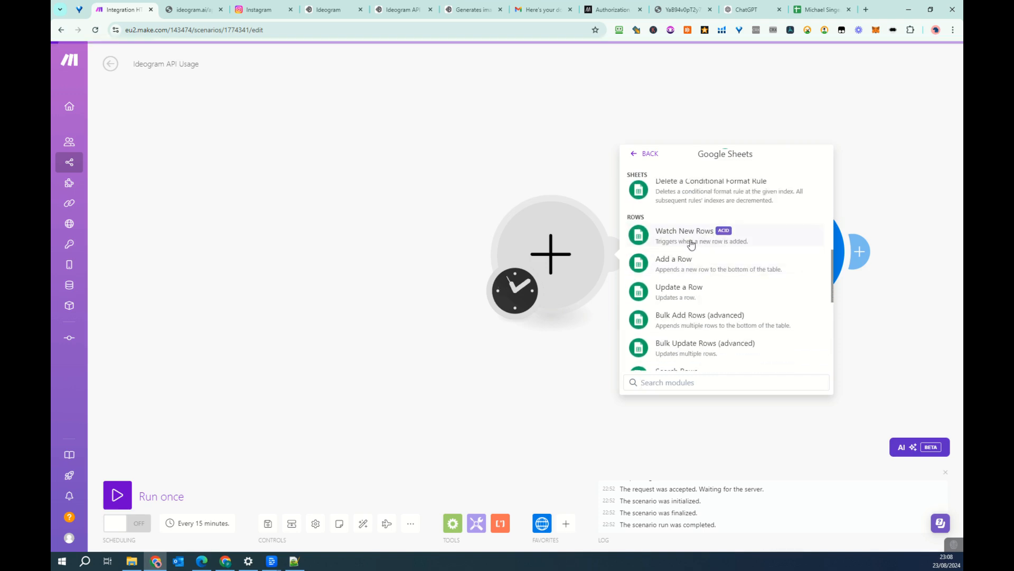
left_click(727, 241)
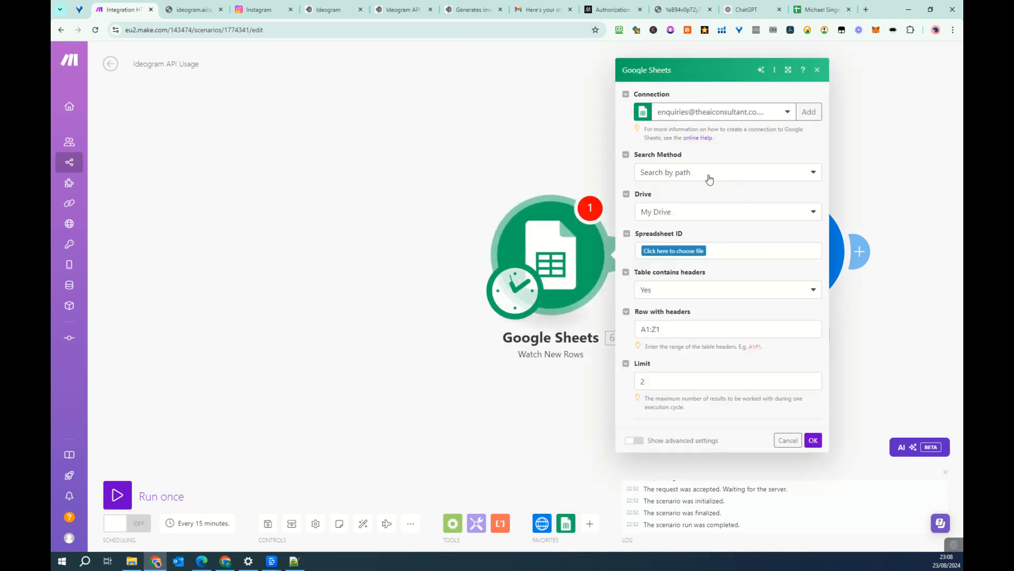
- Configure the trigger to watch the Ideogram sheet of Michael Singer Quotes, with a limit of 5 results
left_click(688, 260)
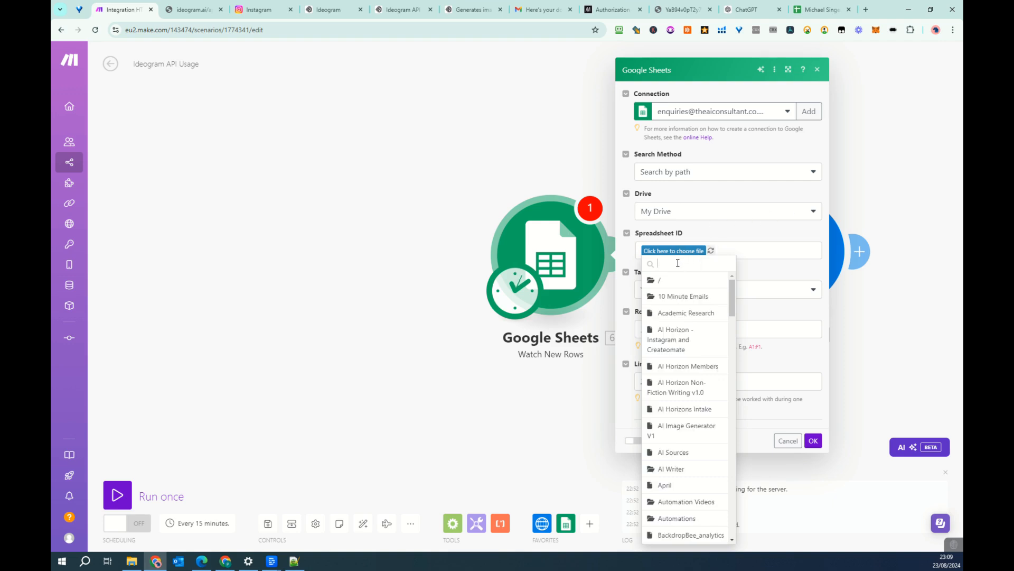
type("sing")
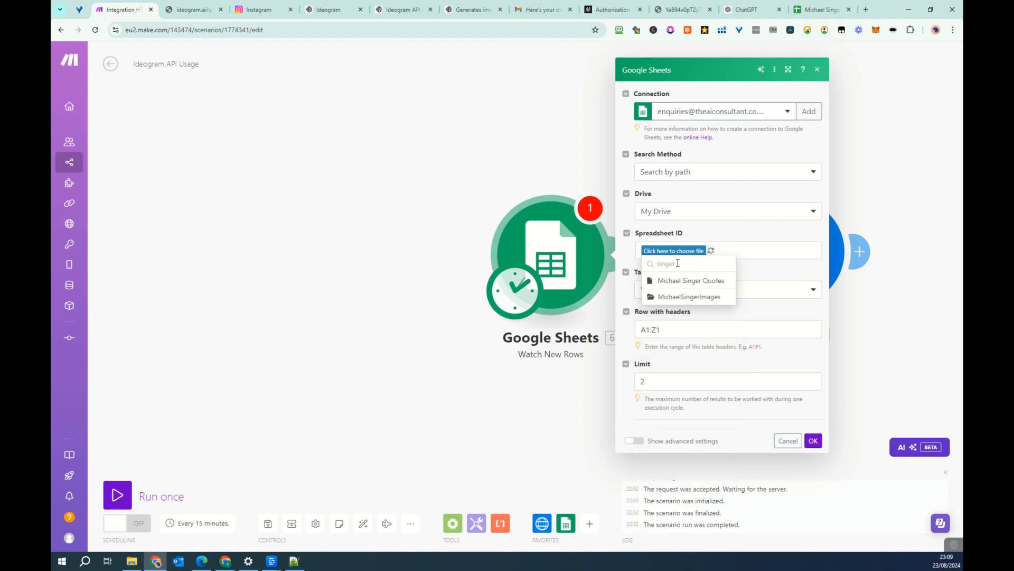
type("er")
left_click(691, 280)
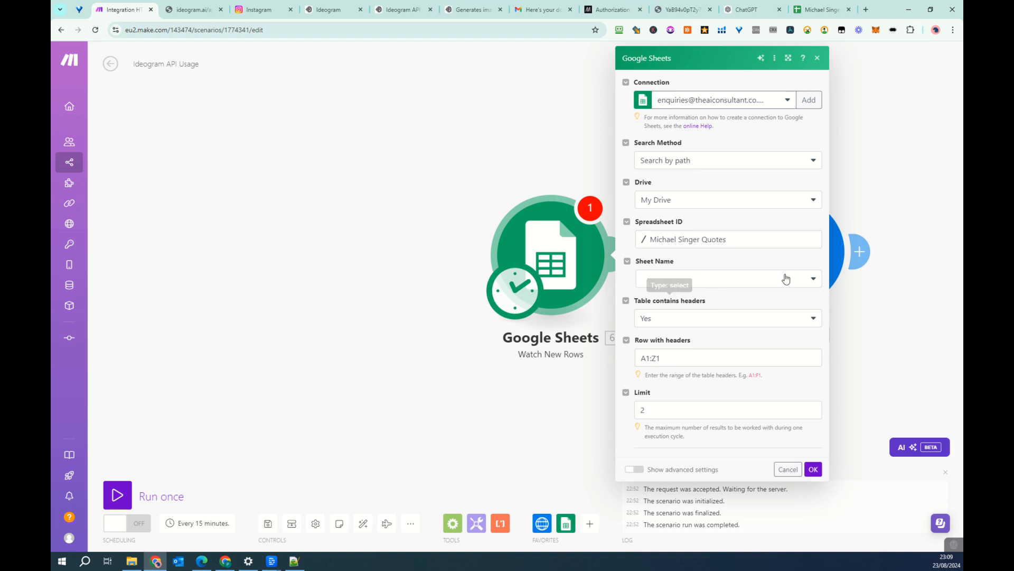
left_click(663, 312)
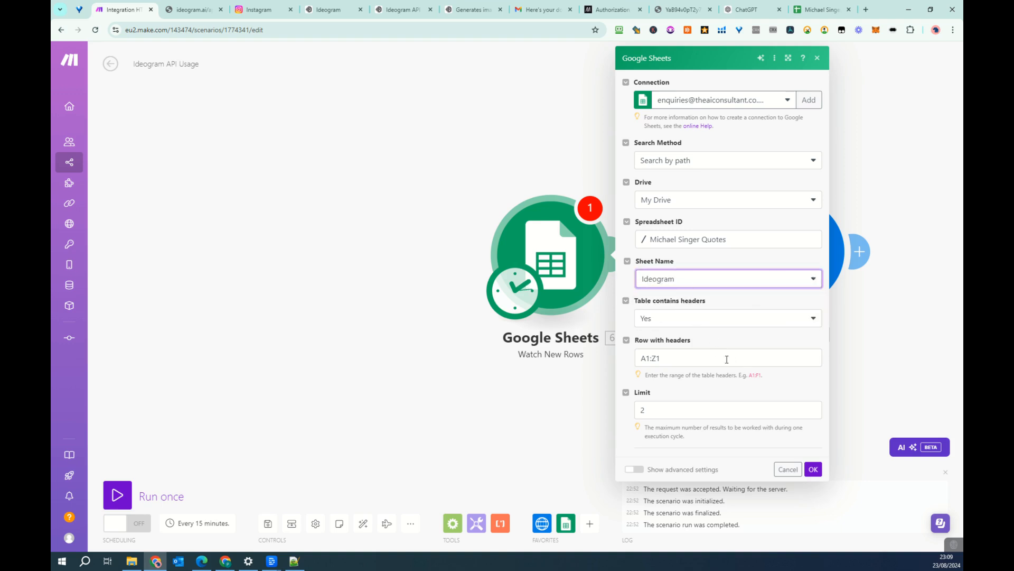
left_click_drag(675, 410, 631, 406)
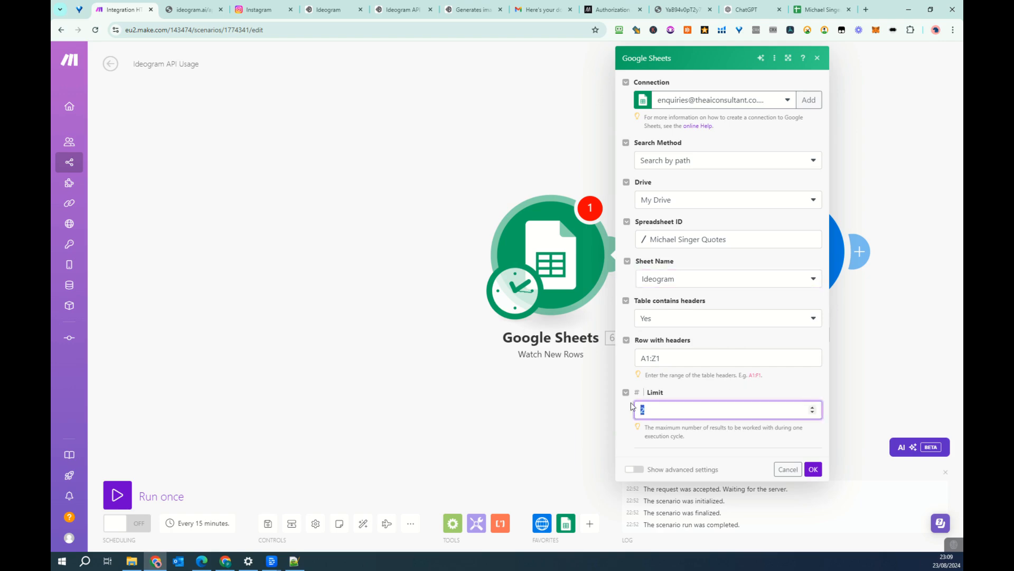
type("5")
left_click(813, 470)
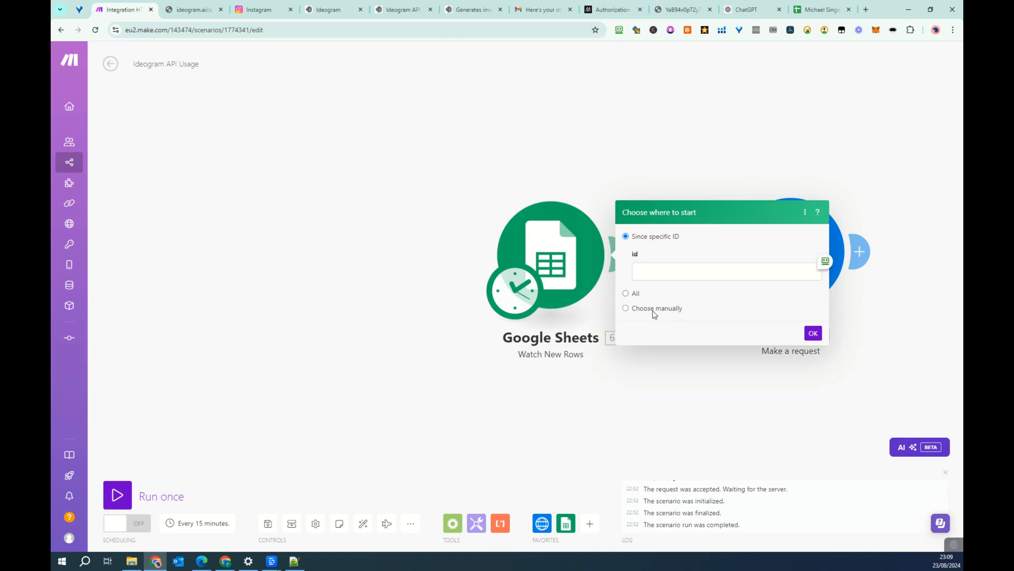
- Set the trigger's starting point manually to row 26, the quote about the ultimate spiritual practice
left_click(655, 311)
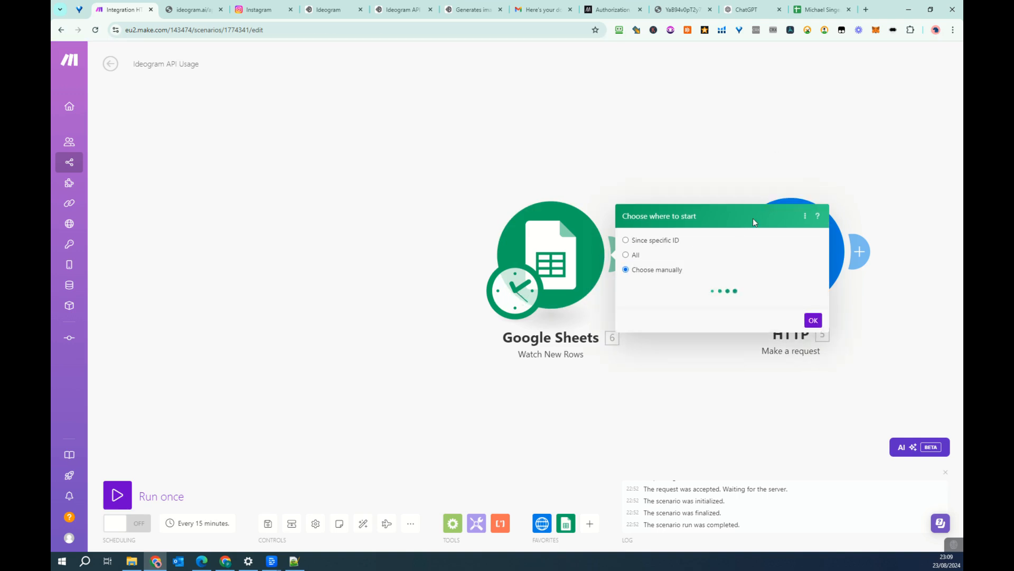
scroll(715, 365, "down", 1)
scroll(714, 364, "up", 1)
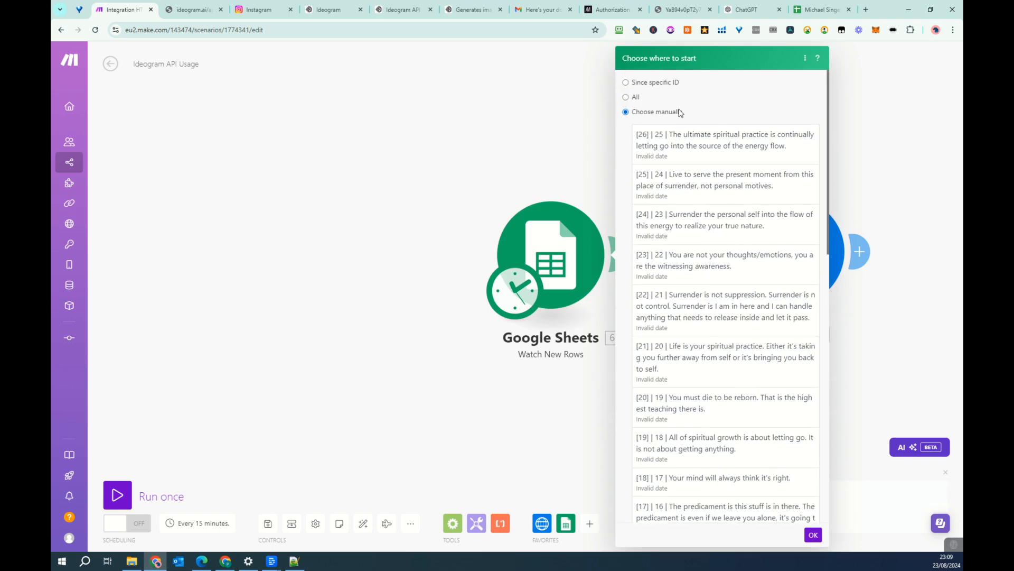
left_click(681, 140)
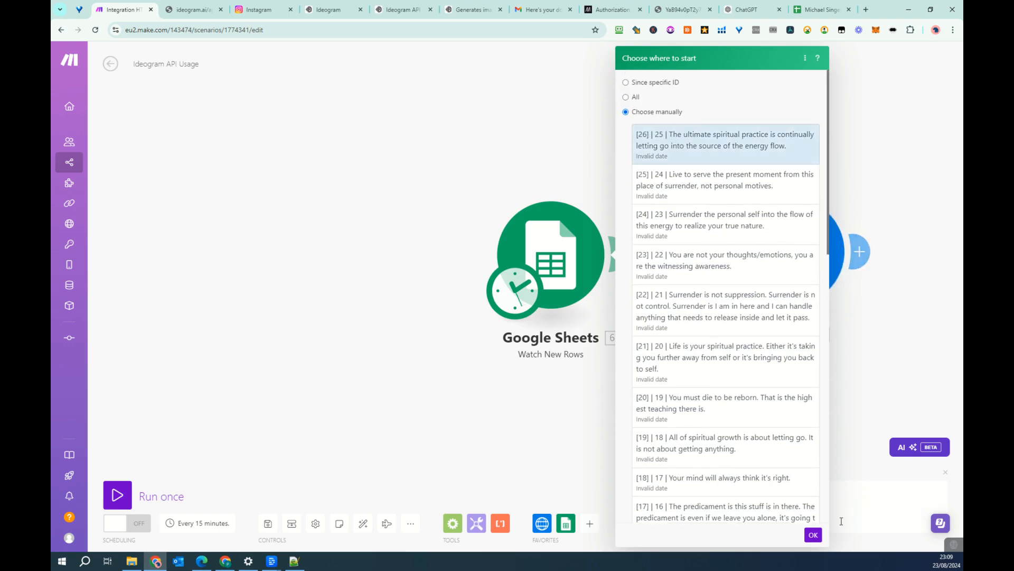
left_click(813, 535)
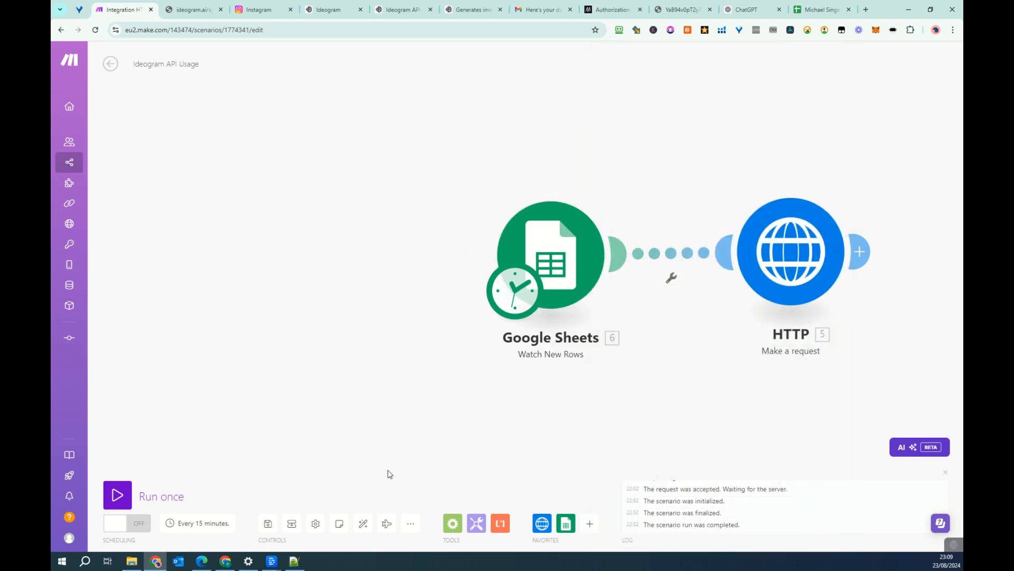
- Auto-align the scenario modules and set the aspect ratio in the HTTP module's request content to ASPECT_1_1
left_click(361, 525)
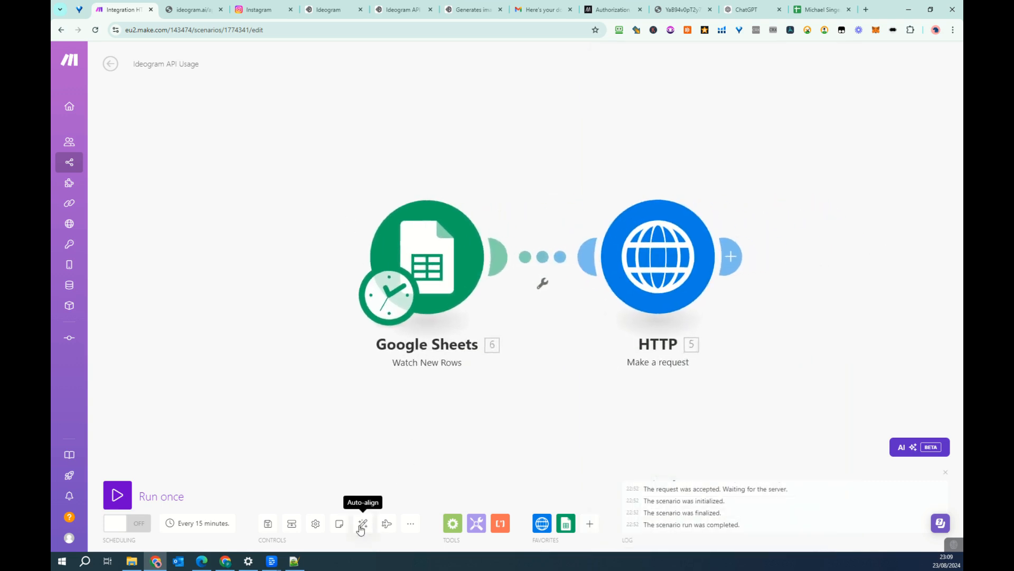
left_click(672, 259)
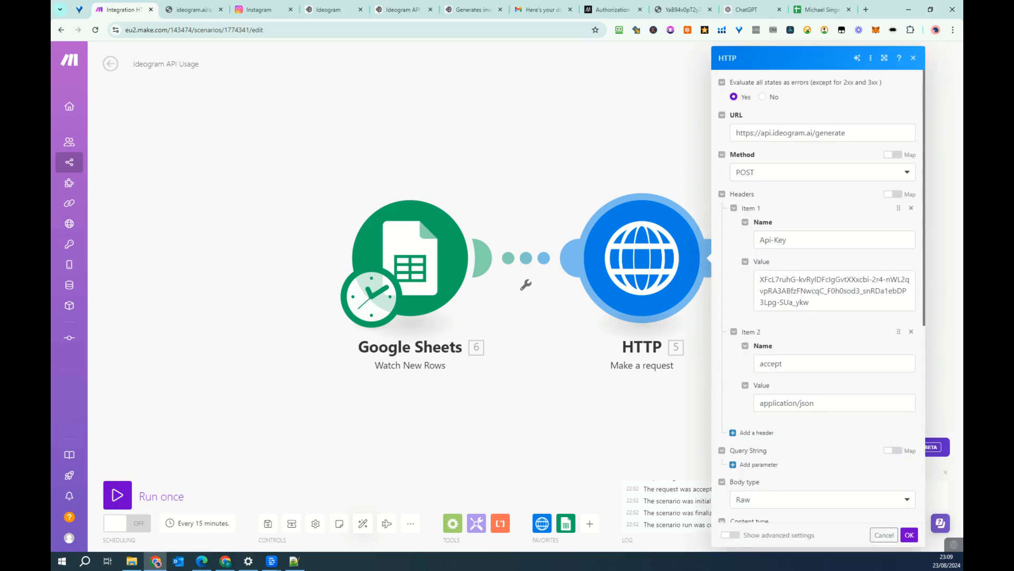
left_click(294, 561)
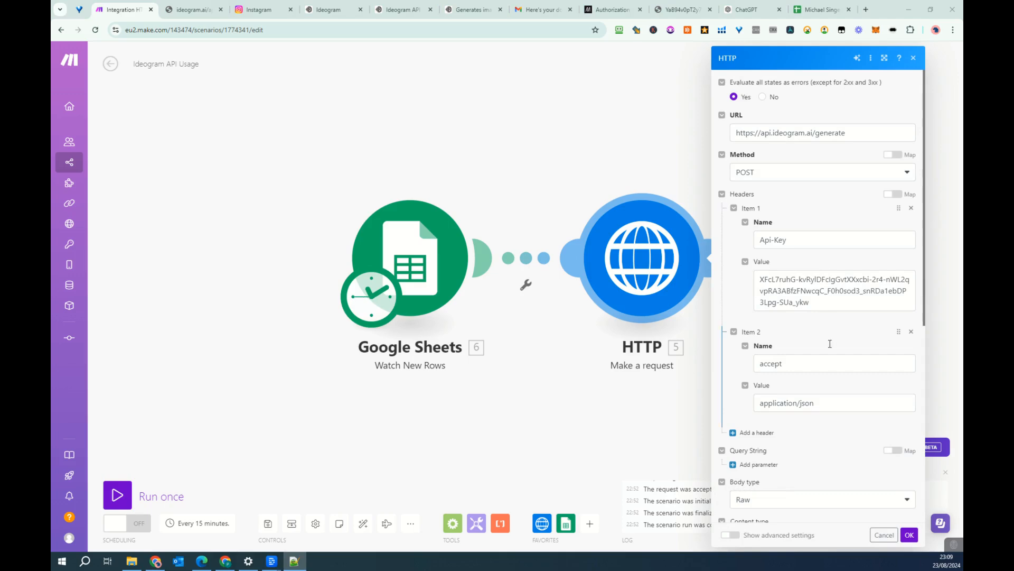
scroll(822, 317, "down", 5)
scroll(810, 389, "down", 3)
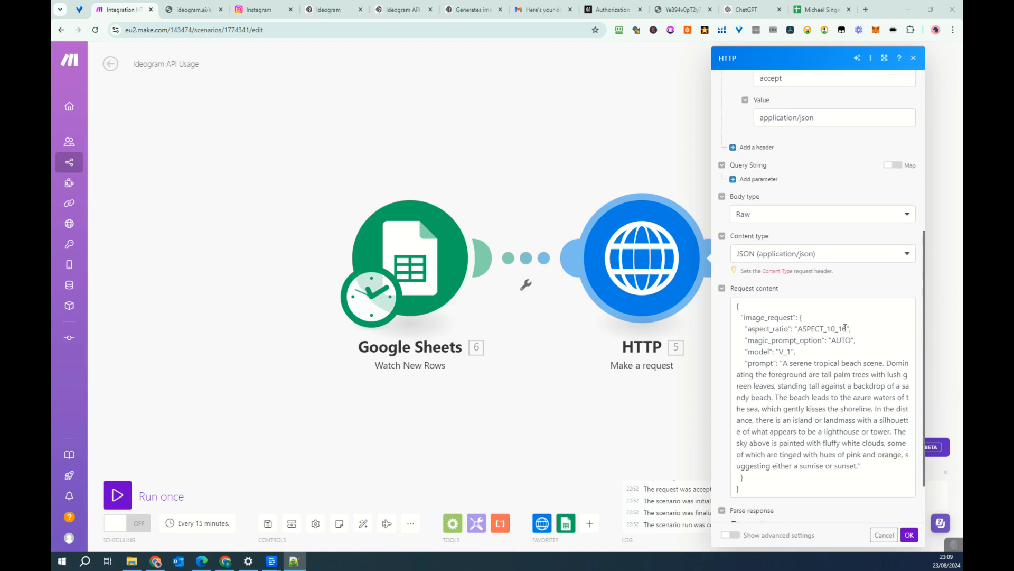
left_click(847, 331)
double_click(830, 328)
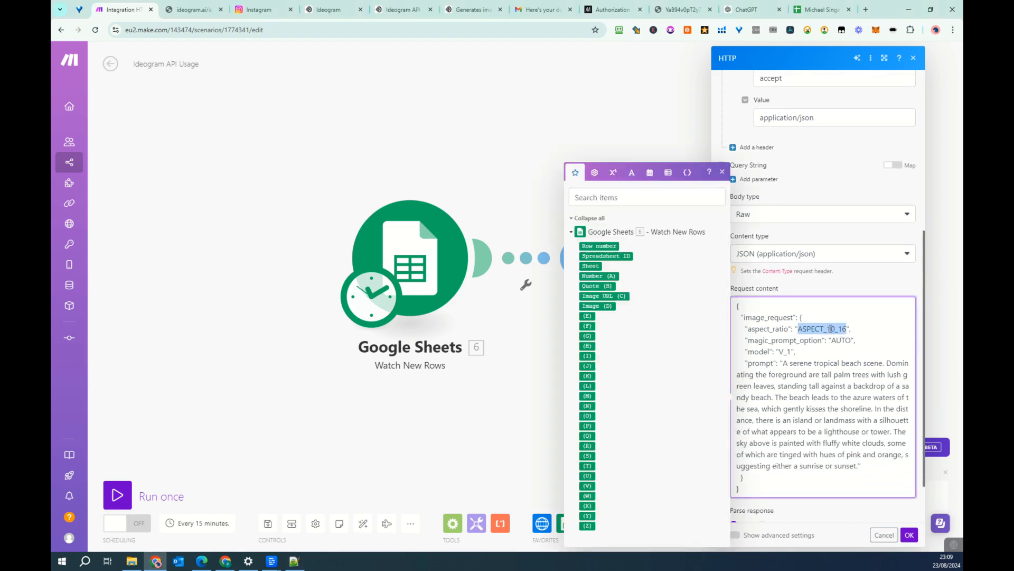
left_click_drag(848, 329, 827, 328)
type("1")
key("ctrl+z")
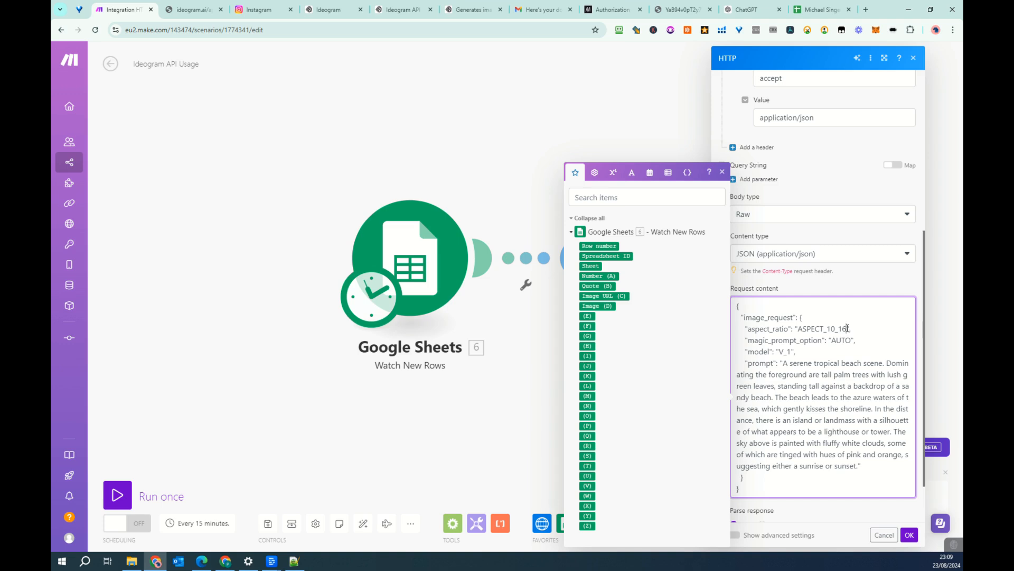
left_click_drag(844, 329, 832, 330)
key("BackSpace")
- Replace the tropical beach prompt with the neon sign on a weathered brick wall prompt, changing "a thought-provoking message" to "the following message"
left_click(802, 354)
left_click_drag(791, 372, 859, 461)
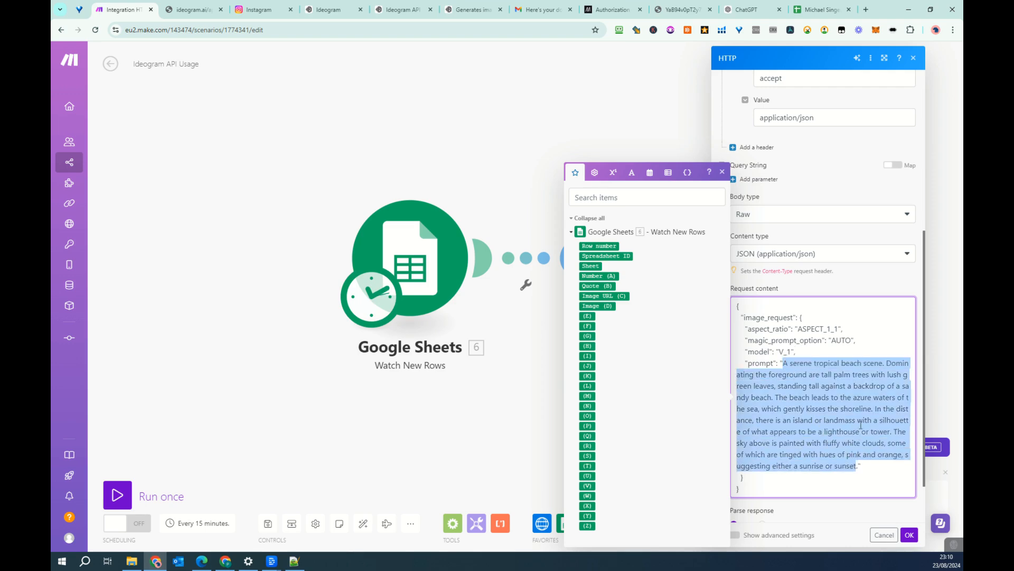
type("A vibrant and eclectic scene featuring a neon sign mounted on a weathered brick wall. The neon sign displays a thought-provoking message in rainbow colors, starting with 'MAKE' in pink, followed by 'TODAY' in orange, 'COUNT' in yellow, 'BECAUSE' in green, 'IT IS NOT' in blue, 'COMING' in red, and concluding with 'BACK' in purple. The message creates an intriguing and contemplative atmosphere. Below the sign, there's a wooden table adorned with a pink decorative item, a black lamp with a white lampshade, and a potted plant with lush green leaves, adding a touch of nature and warmth to the scene., photo.")
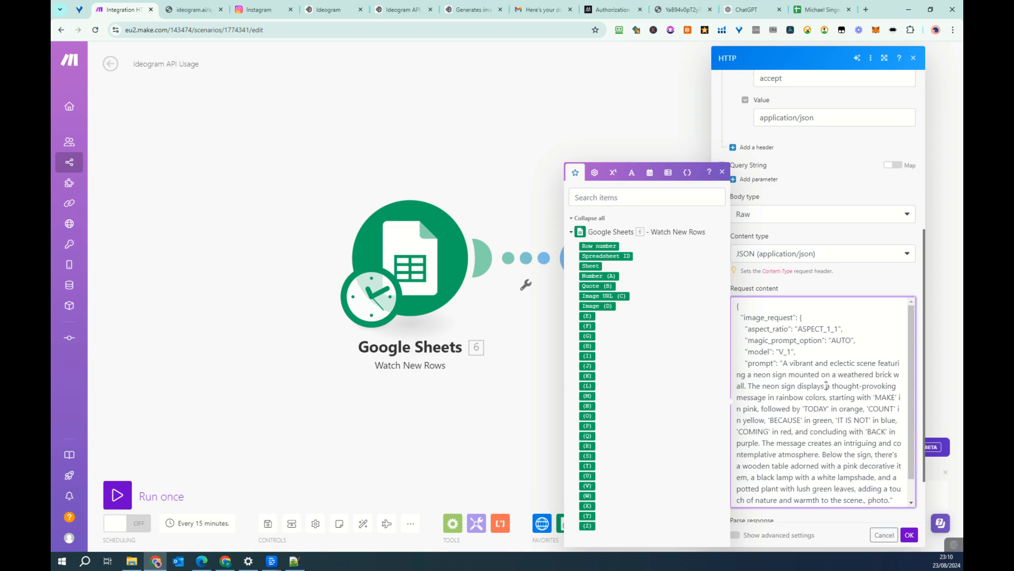
left_click_drag(827, 386, 761, 400)
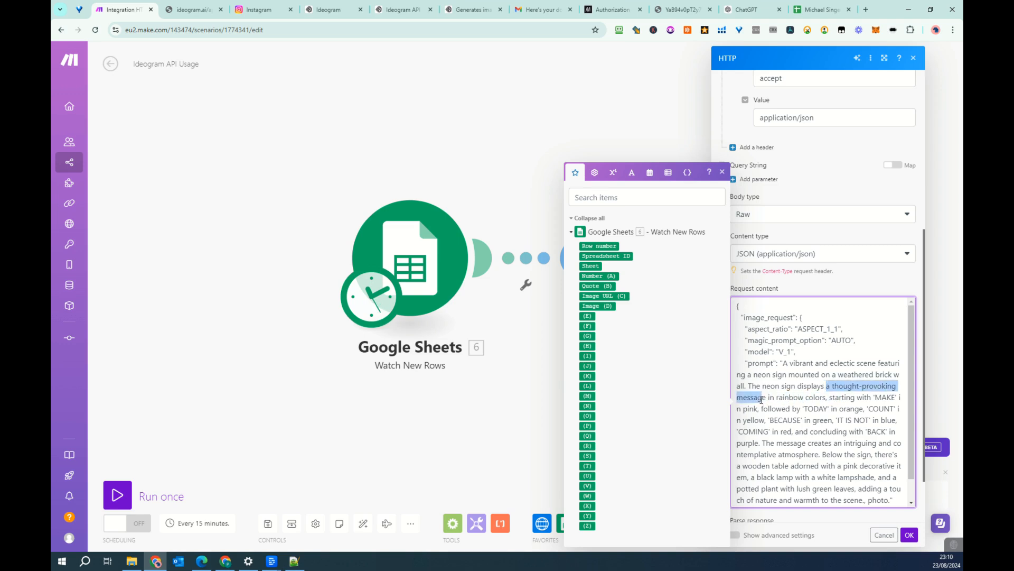
type("the following message")
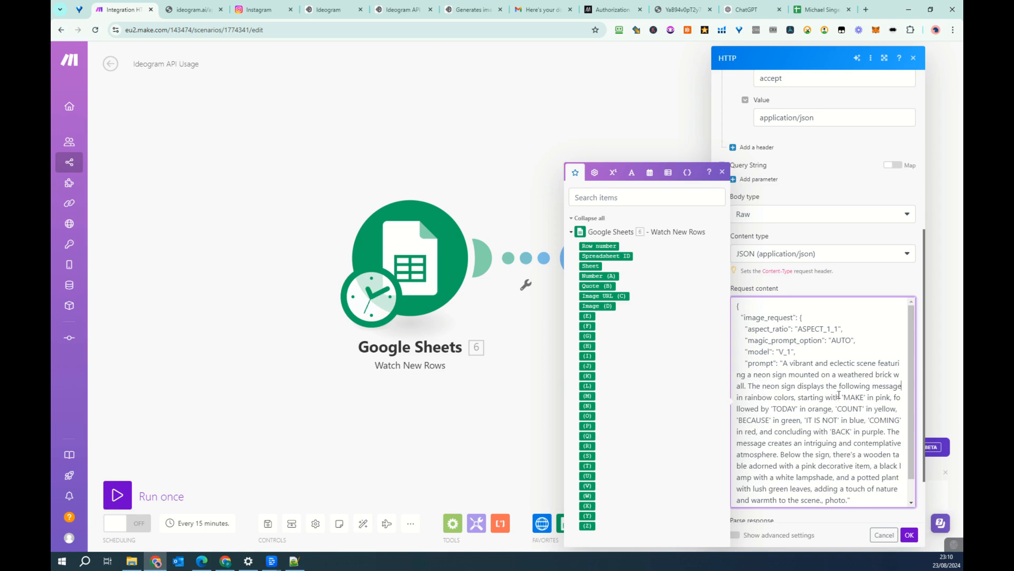
- In the prompt, replace 'MAKE', 'TODAY', 'COUNT' and 'BECAUSE' with "the first word", "the second word", "third word" and "5th word"
left_click_drag(846, 396, 865, 396)
type("the first word")
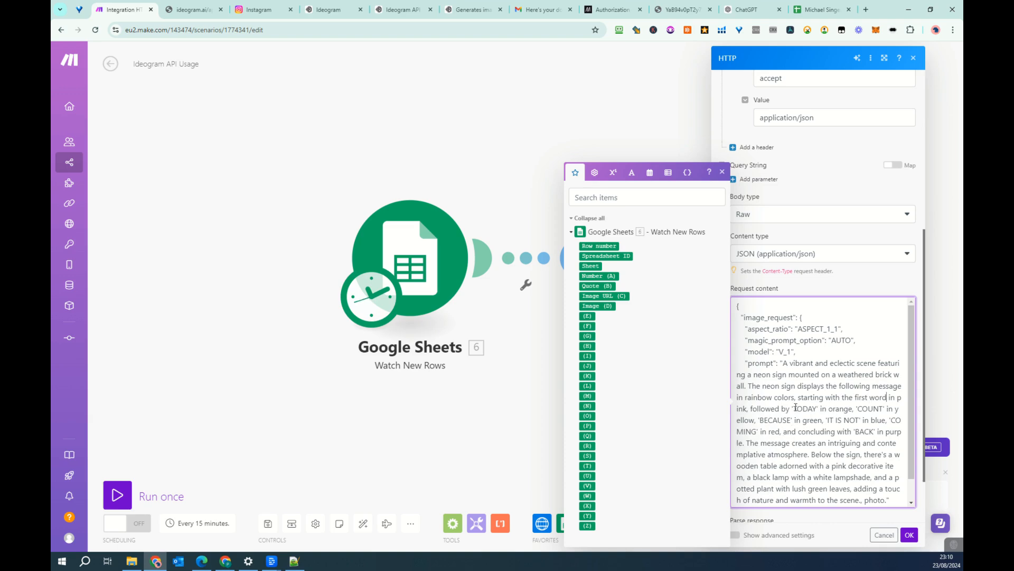
left_click_drag(792, 409, 819, 408)
type("the second word")
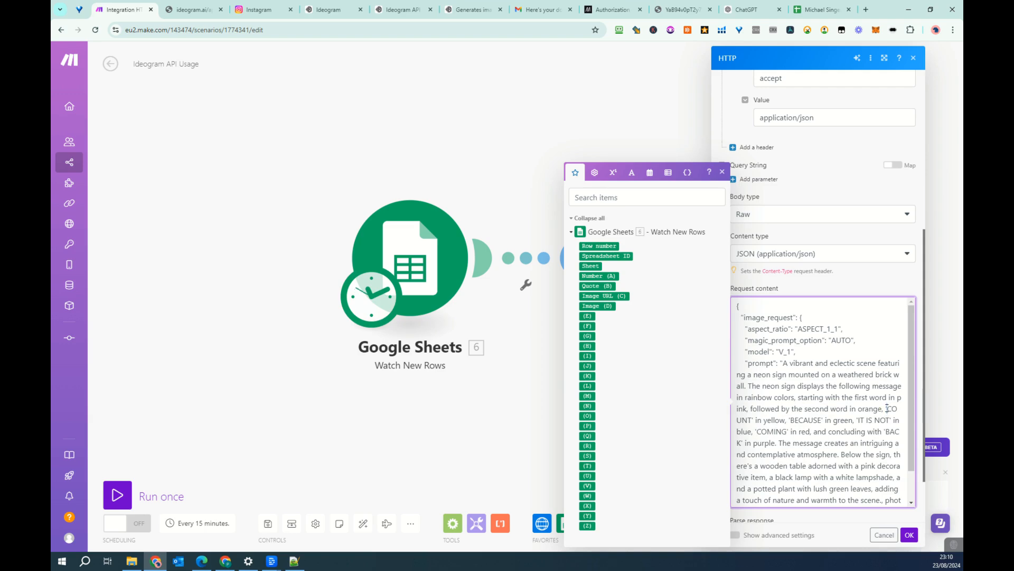
left_click_drag(886, 410, 754, 420)
type("third word")
left_click_drag(789, 419, 824, 419)
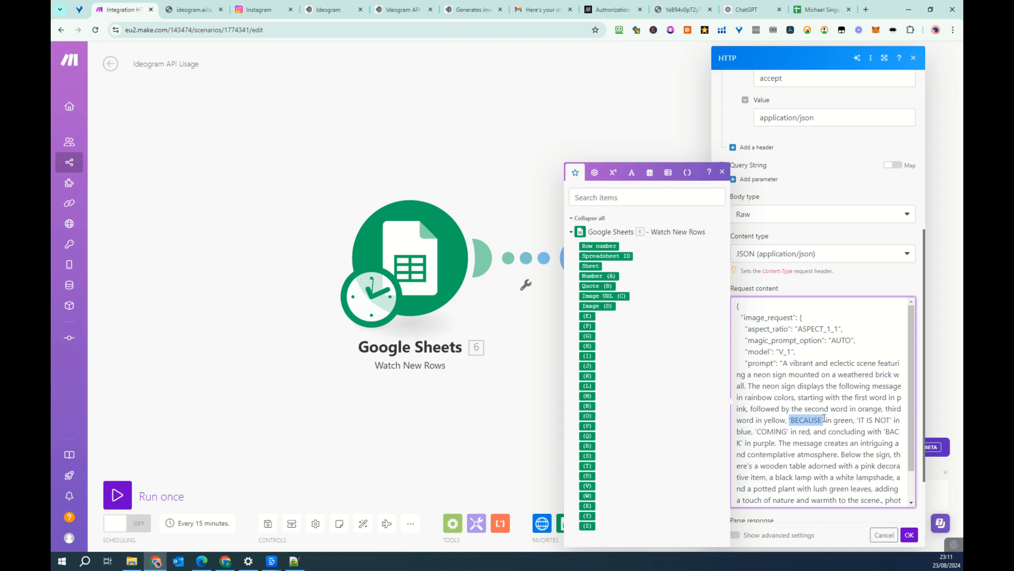
type("5th word")
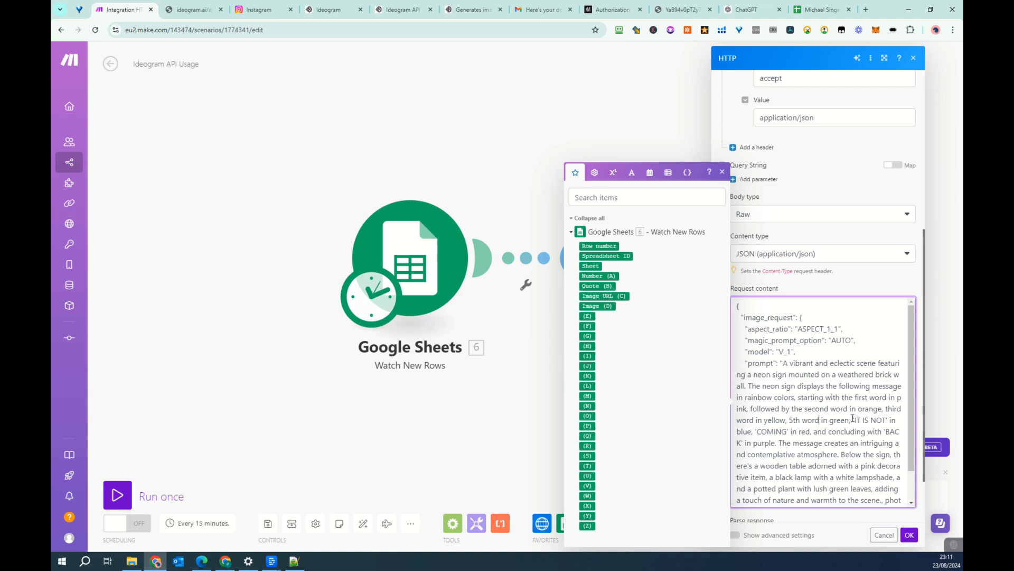
- Replace 'IT IS NOT', 'COMING' and 'BACK' in the prompt with "6th word", "7th word" and "8th word"
left_click(852, 418)
left_click_drag(853, 419, 886, 420)
type("6th word")
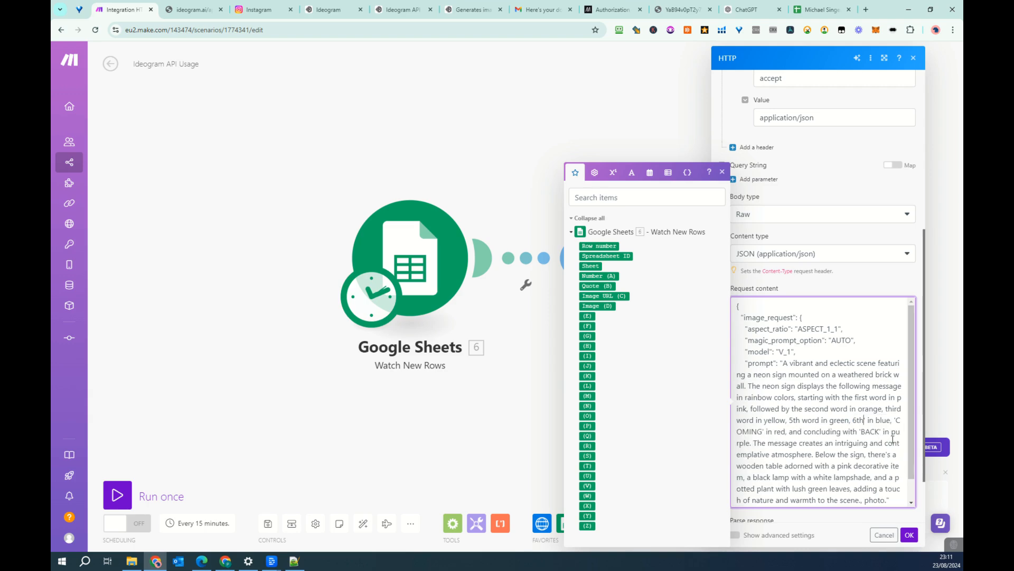
key("Delete")
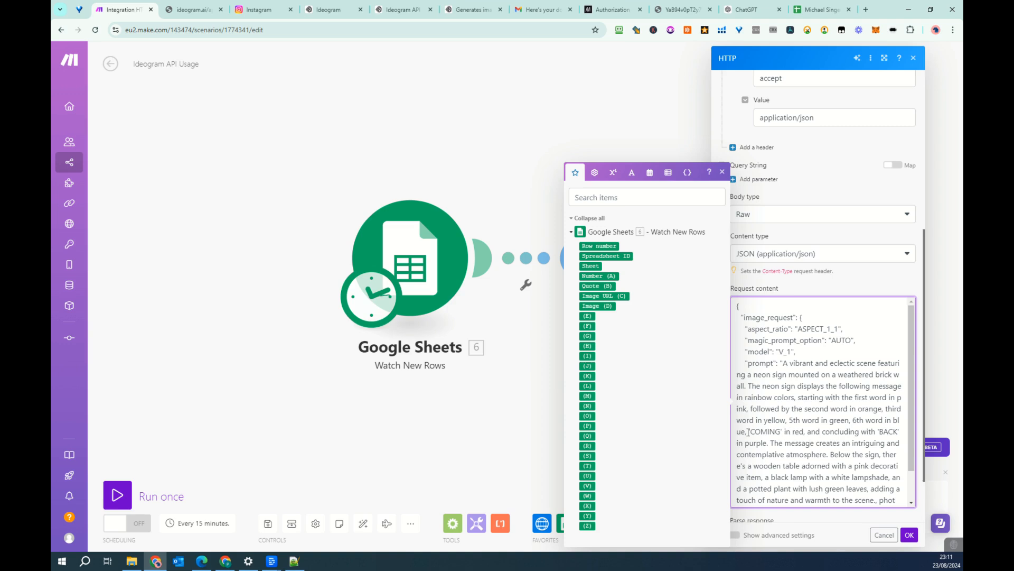
left_click_drag(749, 431, 781, 429)
type("7th word")
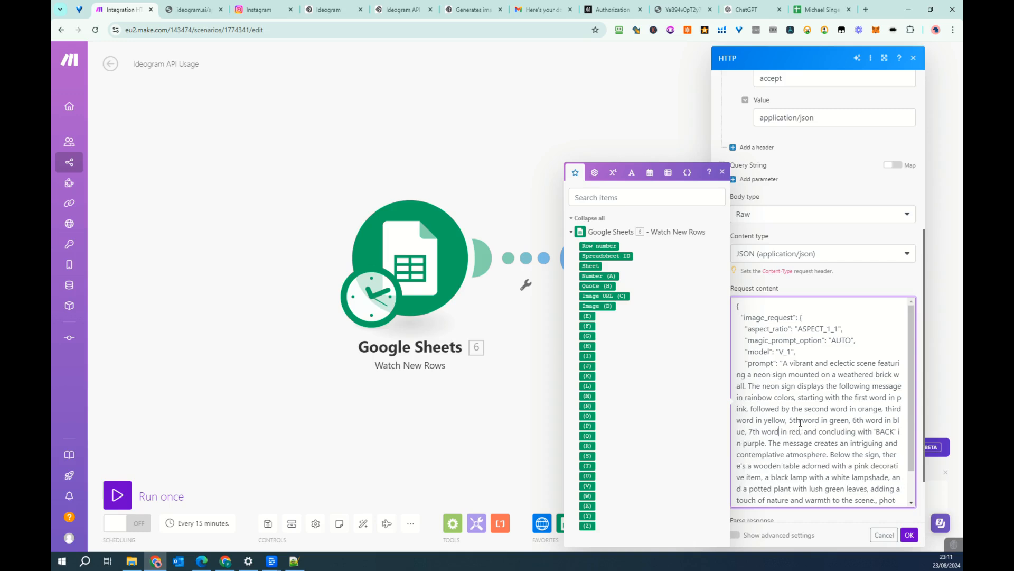
left_click_drag(875, 432, 894, 430)
type("8th word")
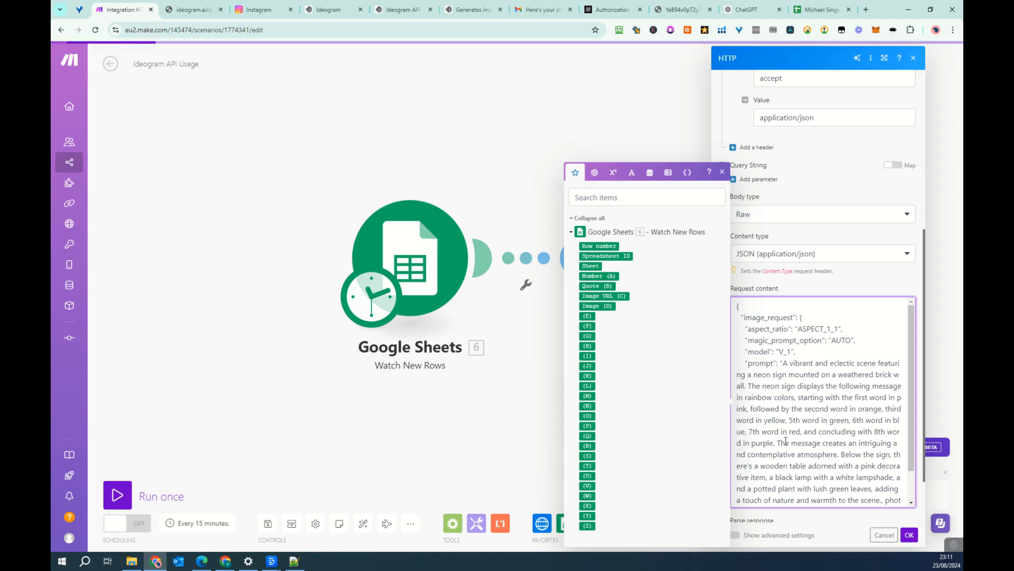
type(" in purple and then repeat")
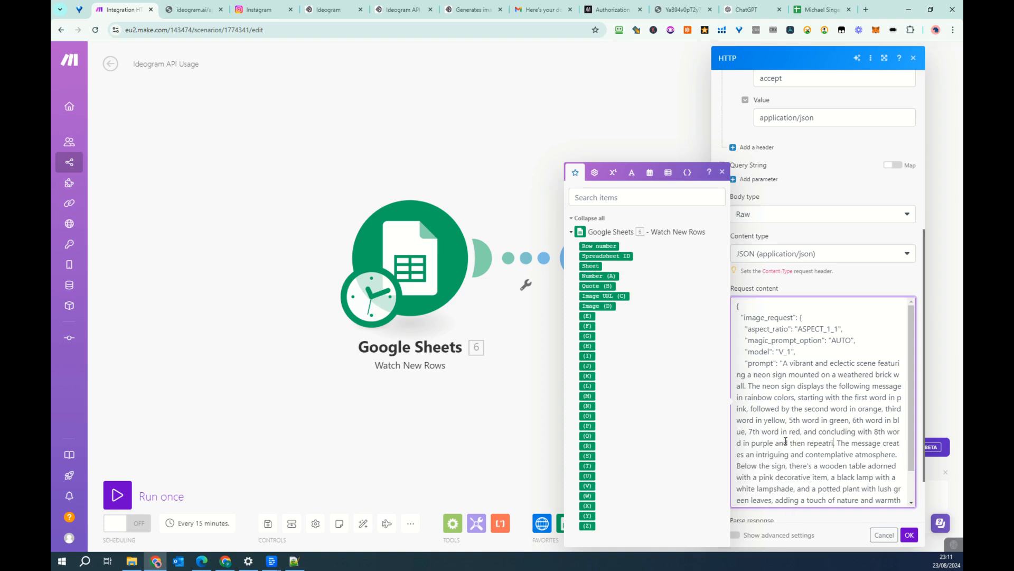
type("ing if more than")
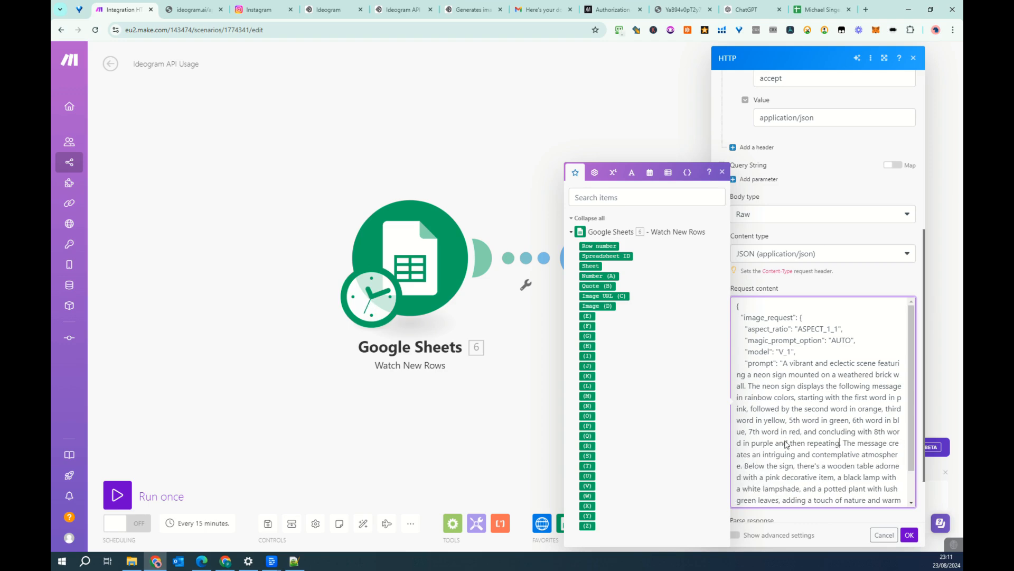
type(" 8")
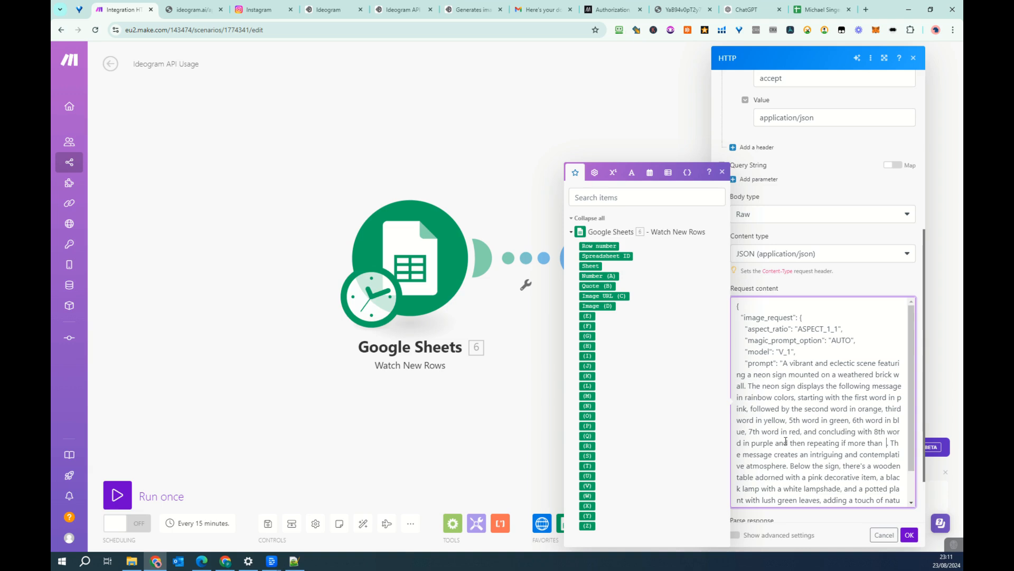
type(" words")
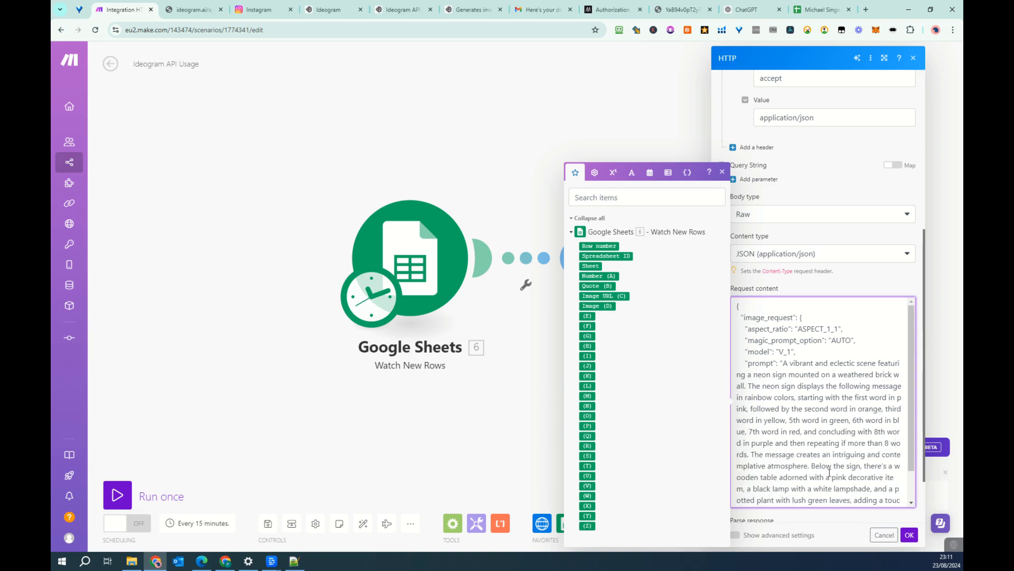
- Add a colon after "the following message", insert the Quote (B) value in quotation marks on its own line, and save the HTTP module
scroll(829, 472, "down", 1)
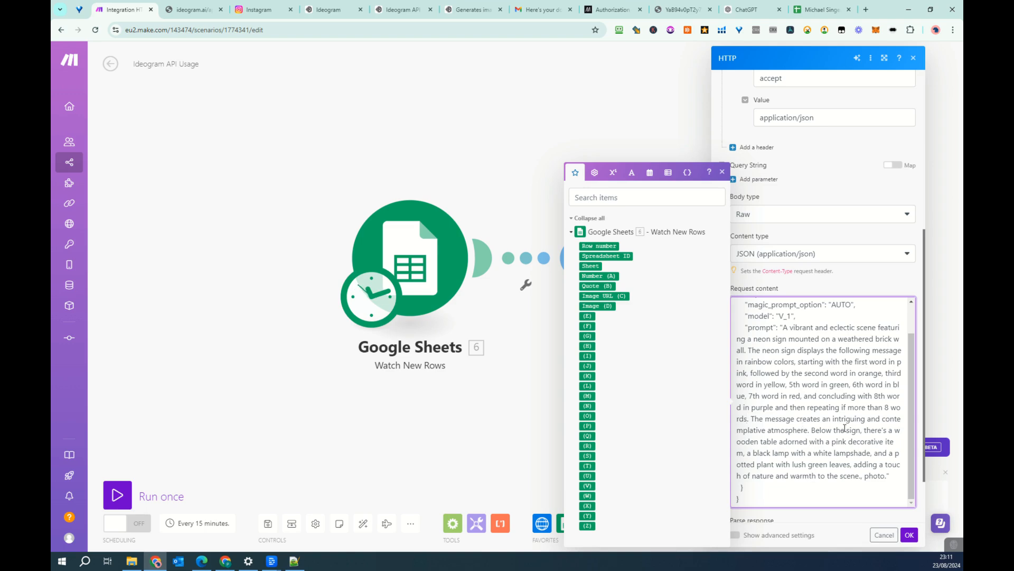
scroll(845, 428, "up", 2)
left_click(901, 386)
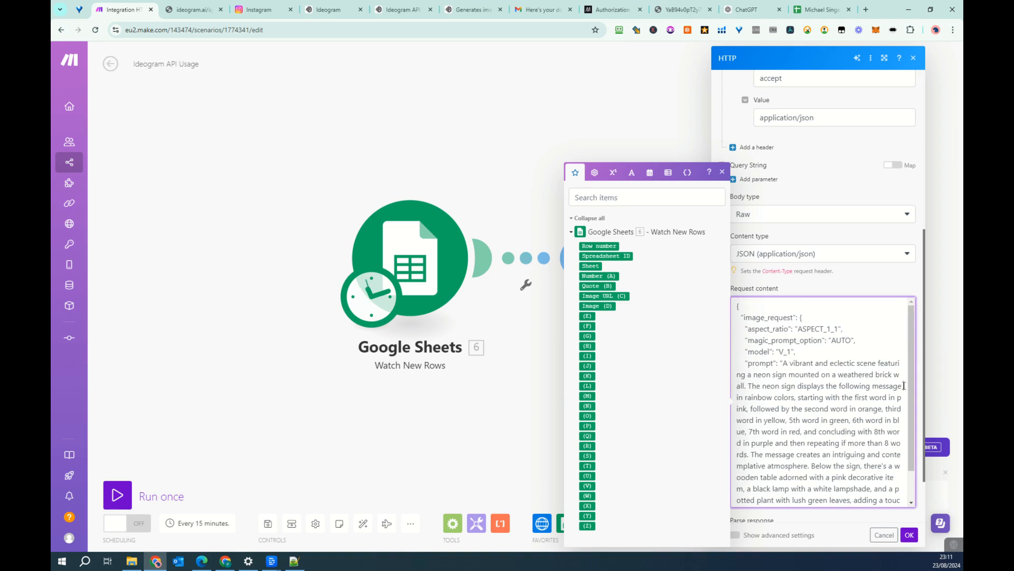
type(":")
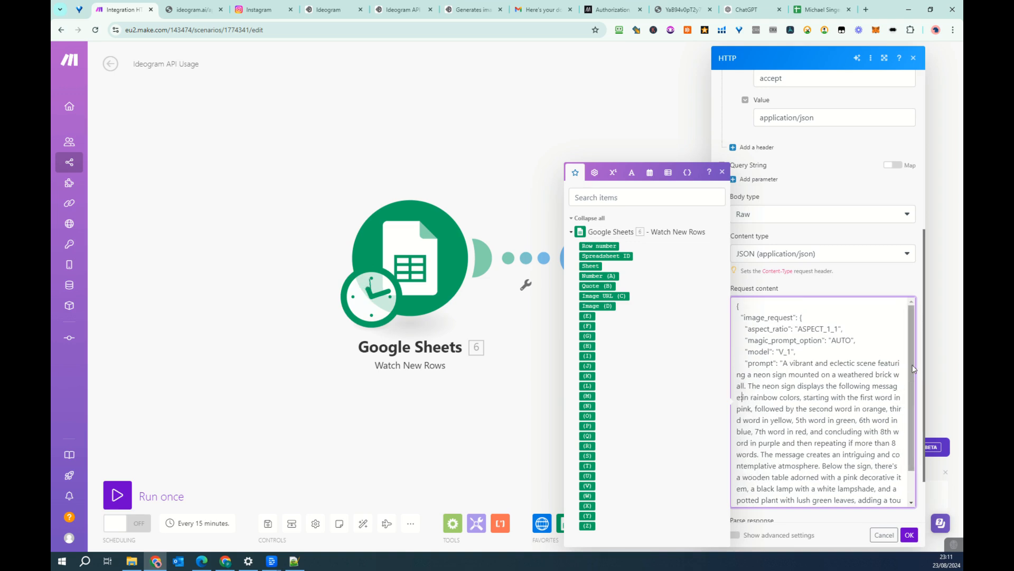
key("Return")
key("Return")
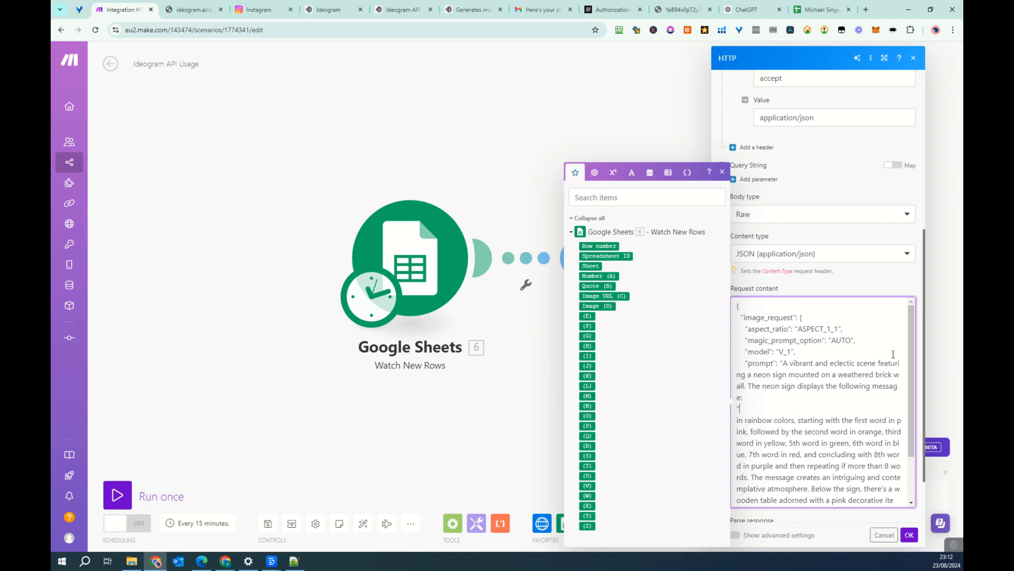
left_click(596, 286)
scroll(842, 426, "down", 2)
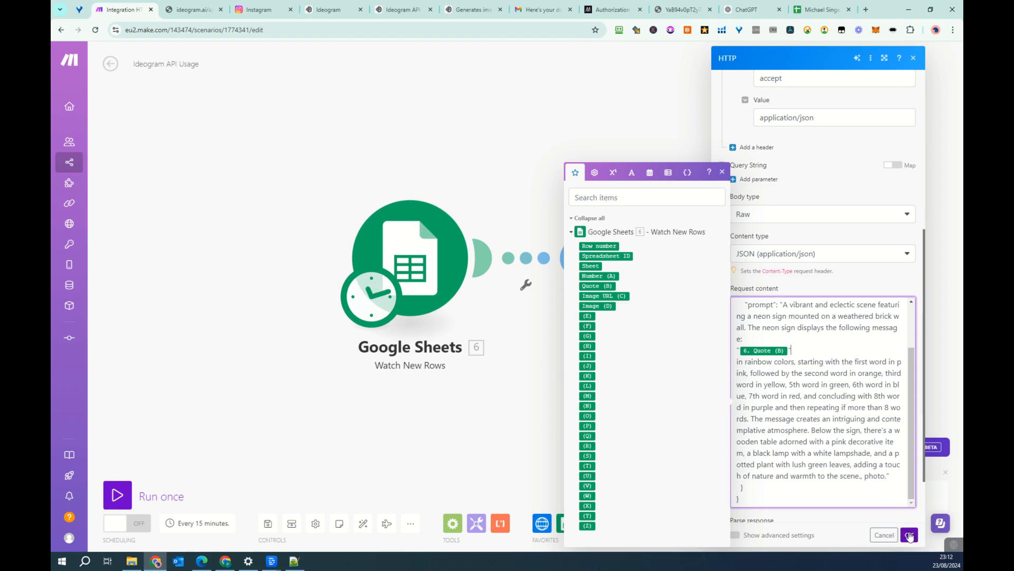
scroll(853, 418, "up", 2)
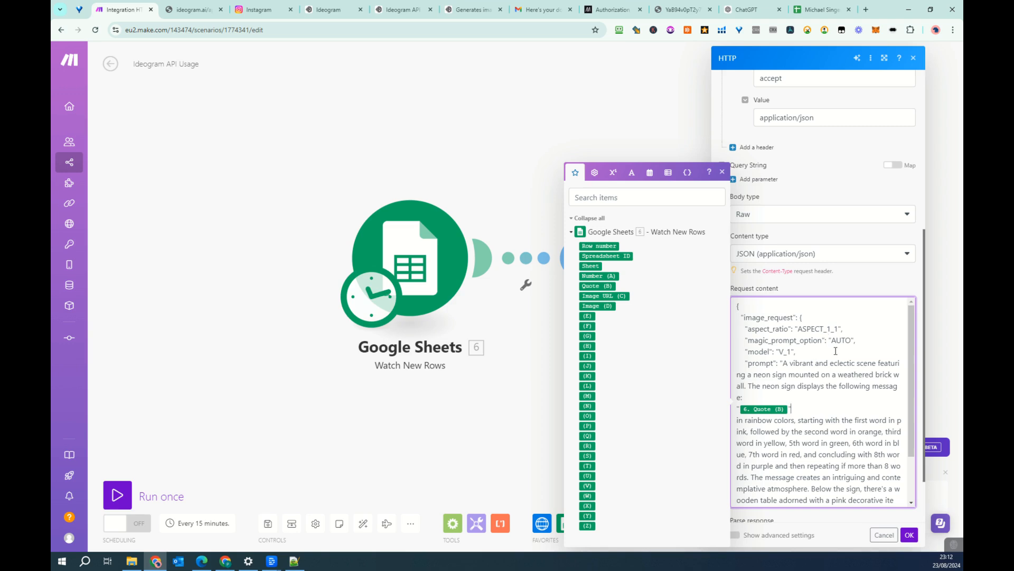
left_click(909, 534)
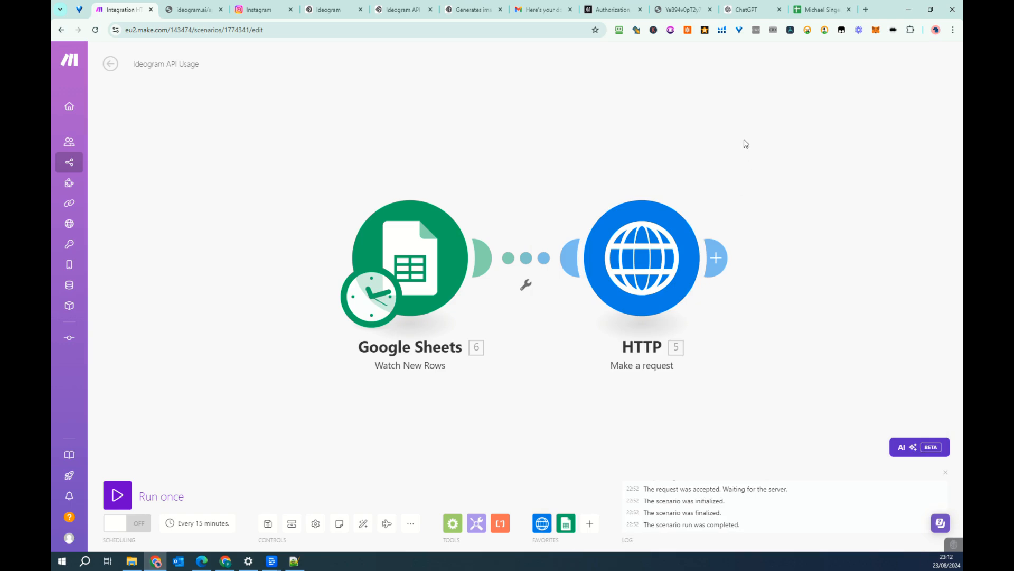
- Add a Tools Sleep module after the HTTP request with a delay of 45 seconds
left_click_drag(754, 149, 621, 148)
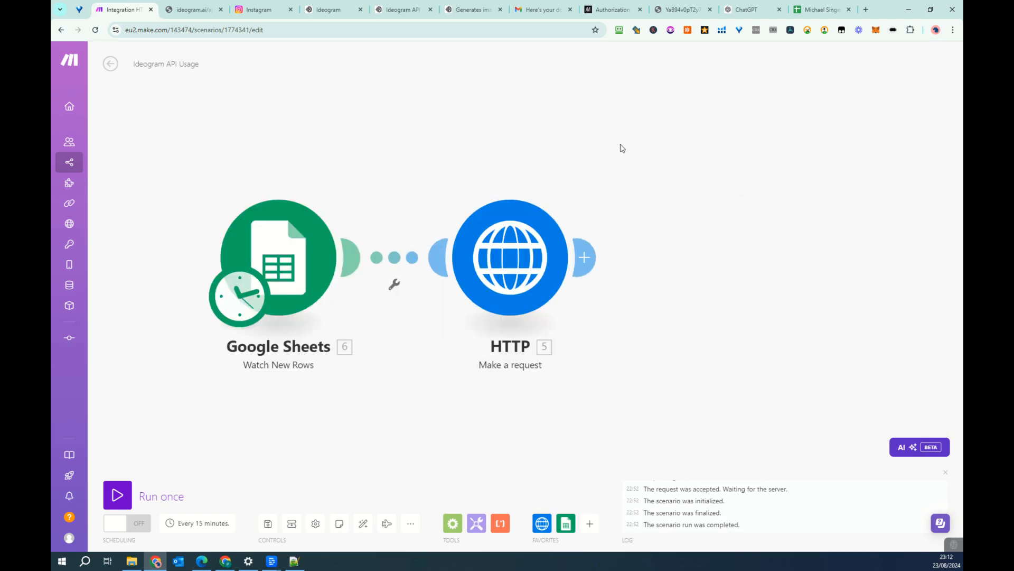
left_click(586, 257)
type("sleep")
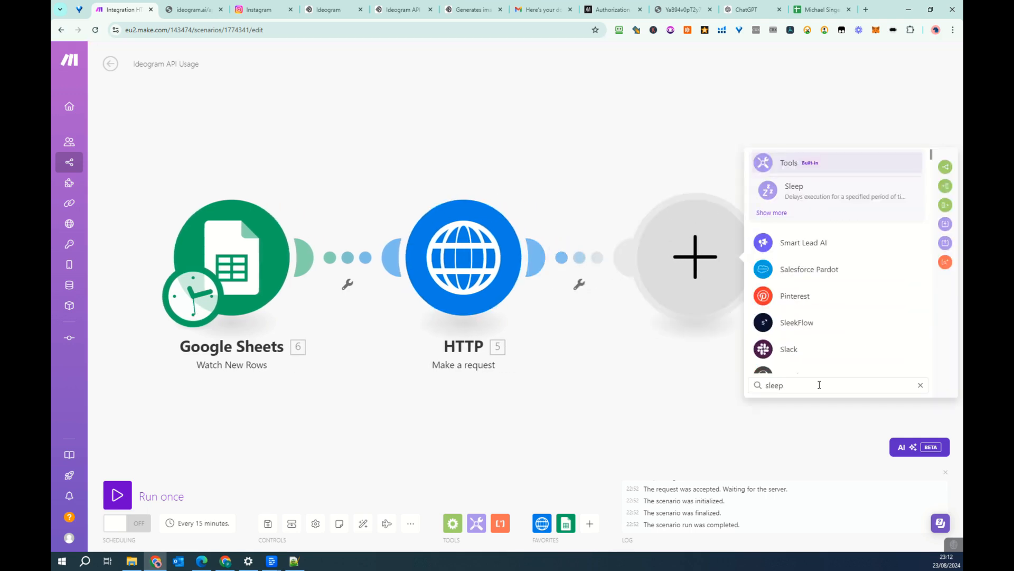
left_click(793, 188)
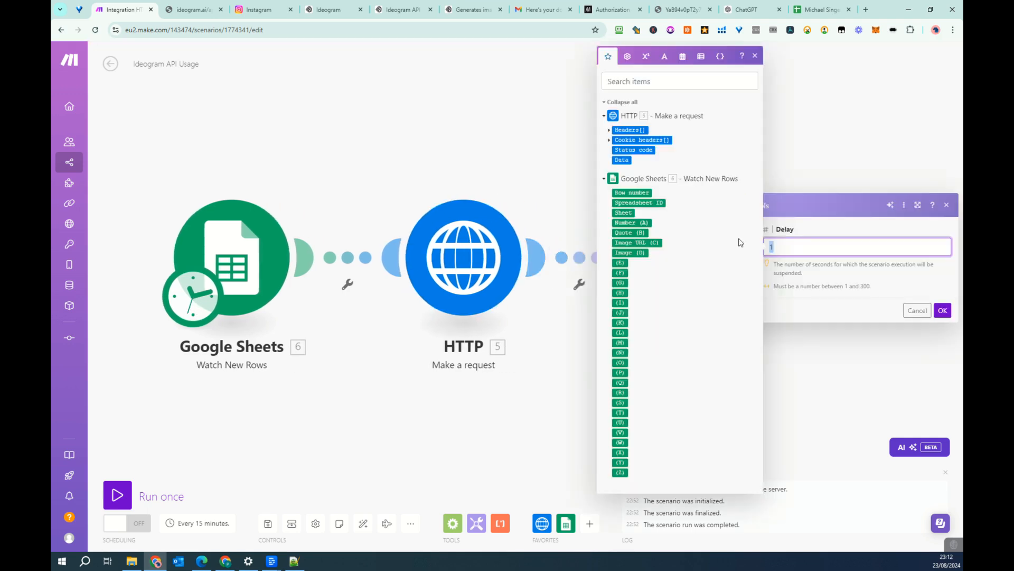
type("45")
left_click(943, 311)
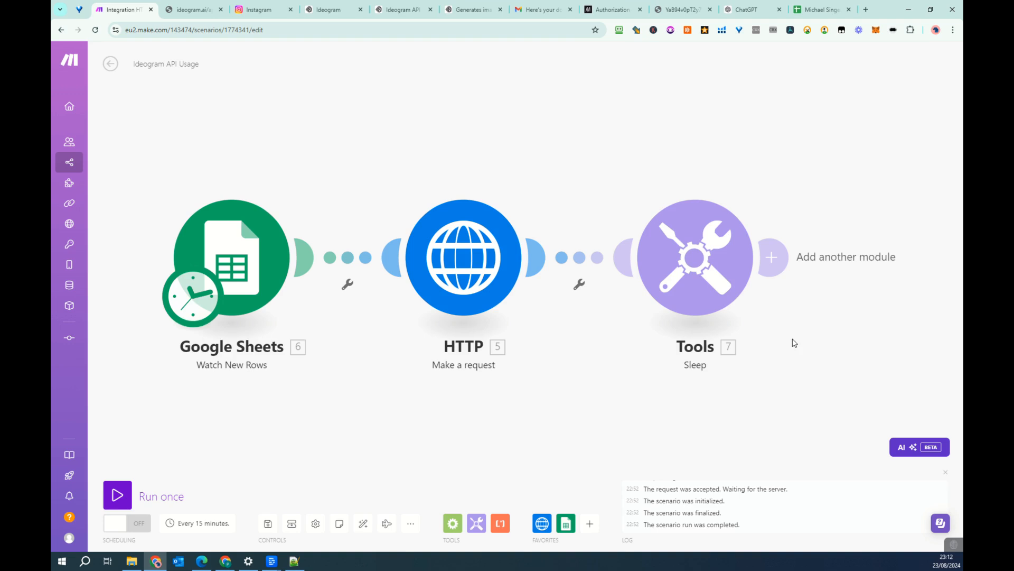
- Add a Google Sheets Update a Row module after the Tools Sleep module
left_click(714, 246)
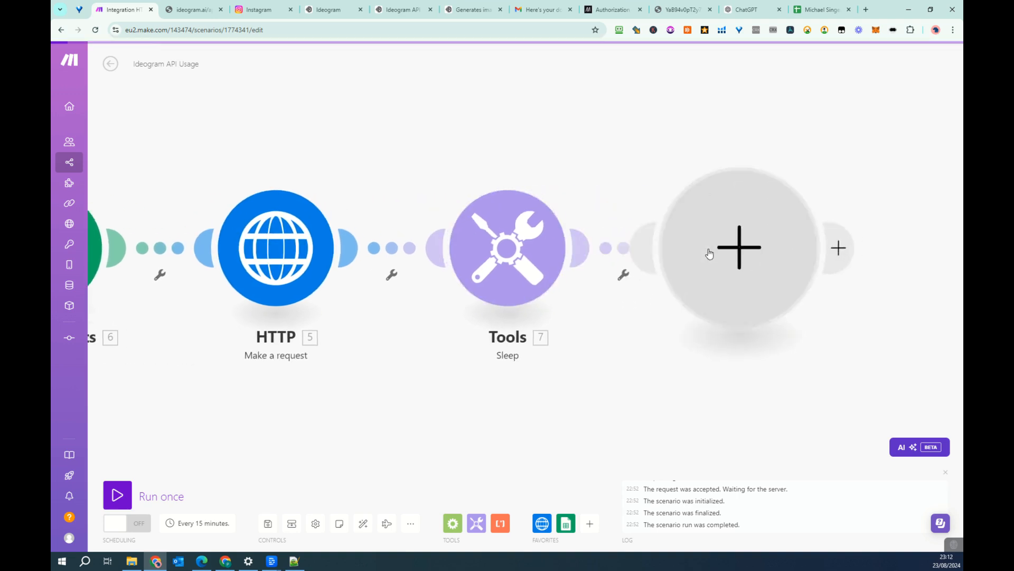
scroll(831, 304, "down", 1)
left_click(831, 308)
scroll(831, 319, "down", 2)
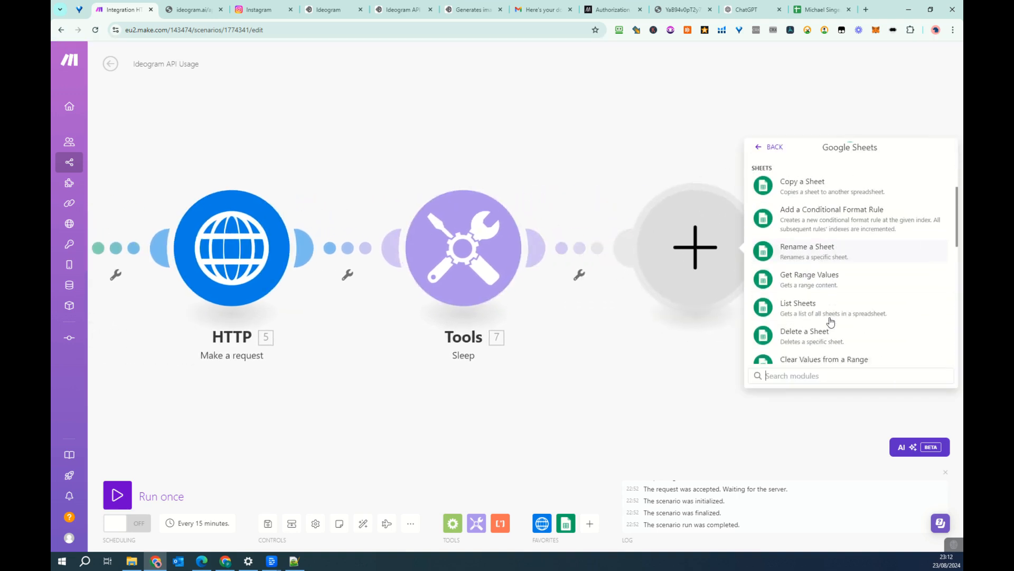
scroll(831, 318, "down", 2)
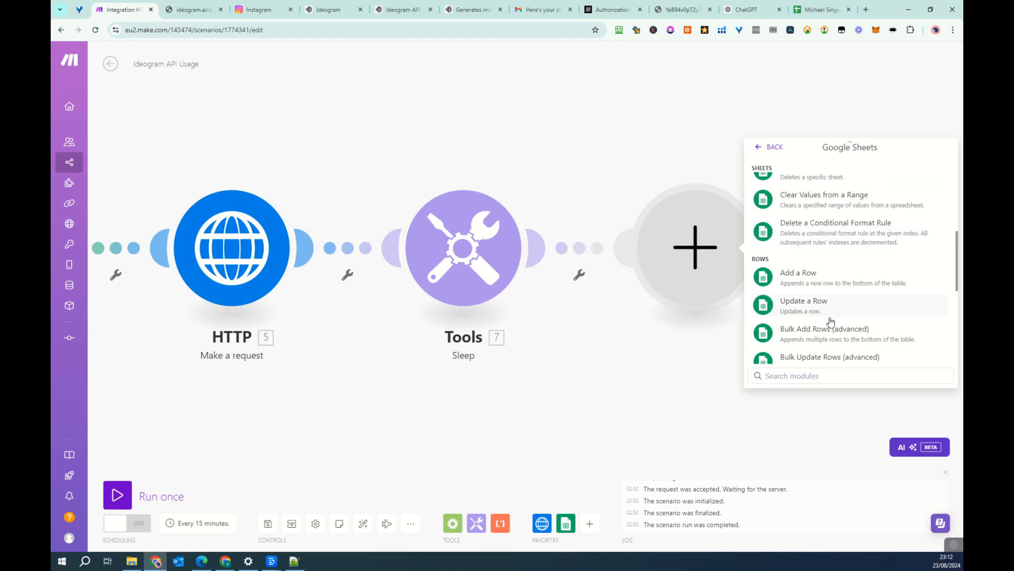
left_click(821, 308)
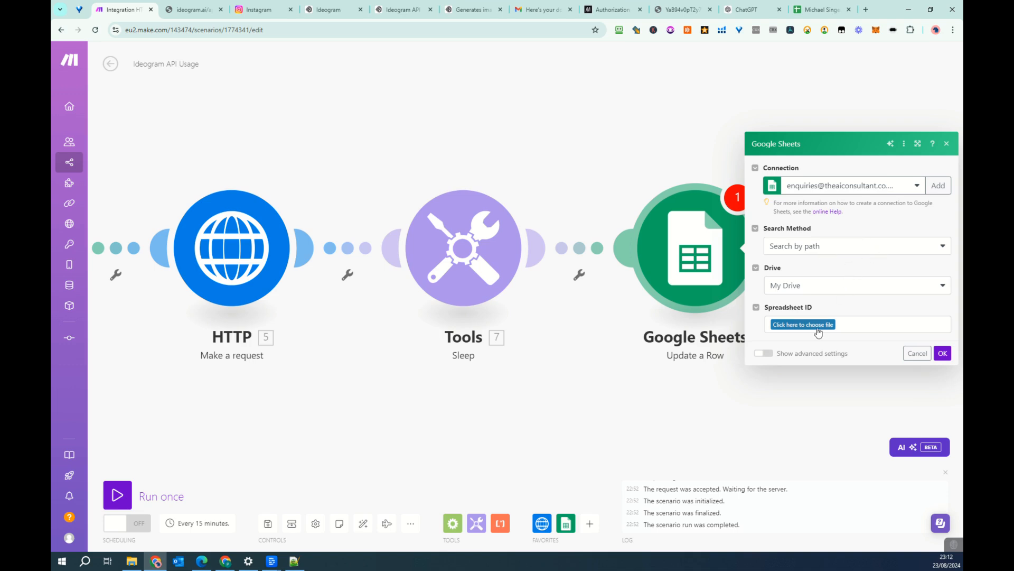
- Choose the Michael Singer Quotes spreadsheet and its Ideogram sheet for the row update
left_click(819, 331)
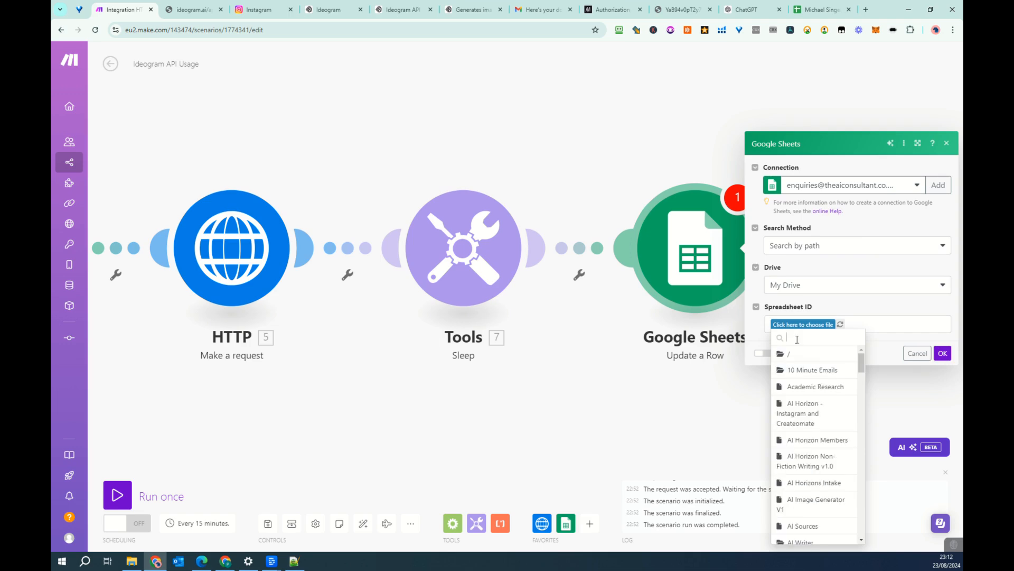
type("singer")
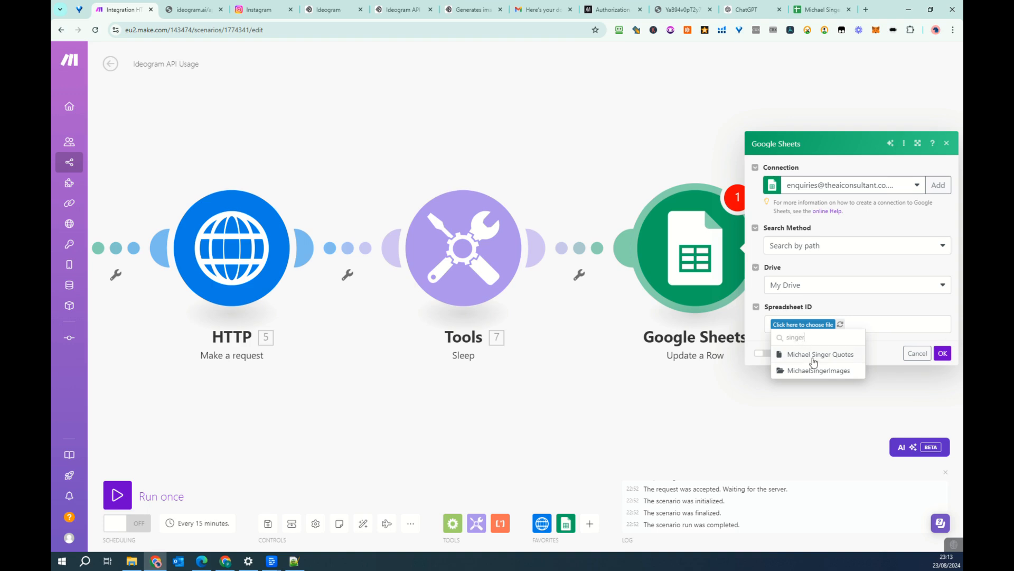
left_click(811, 356)
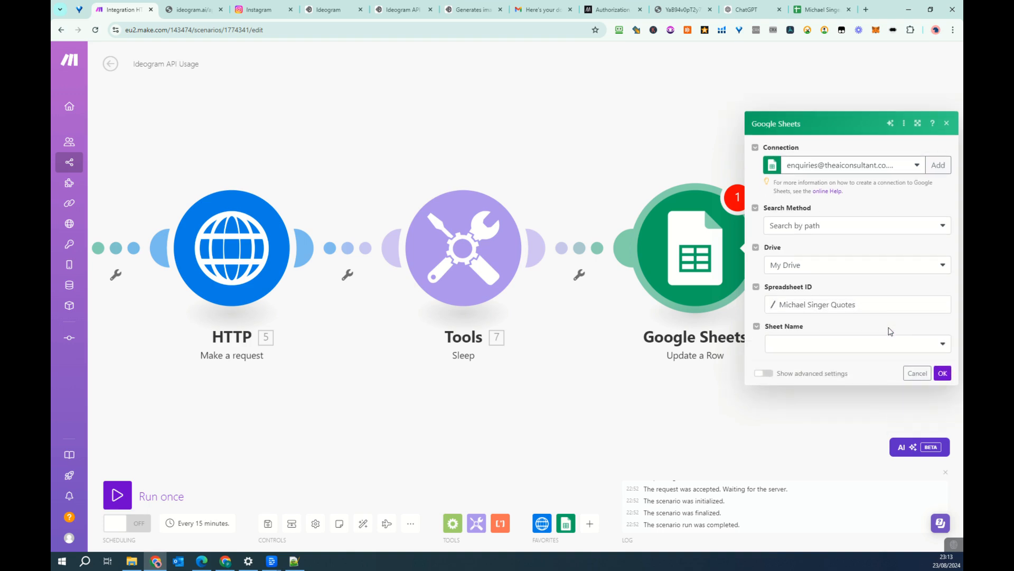
left_click(848, 344)
left_click(809, 376)
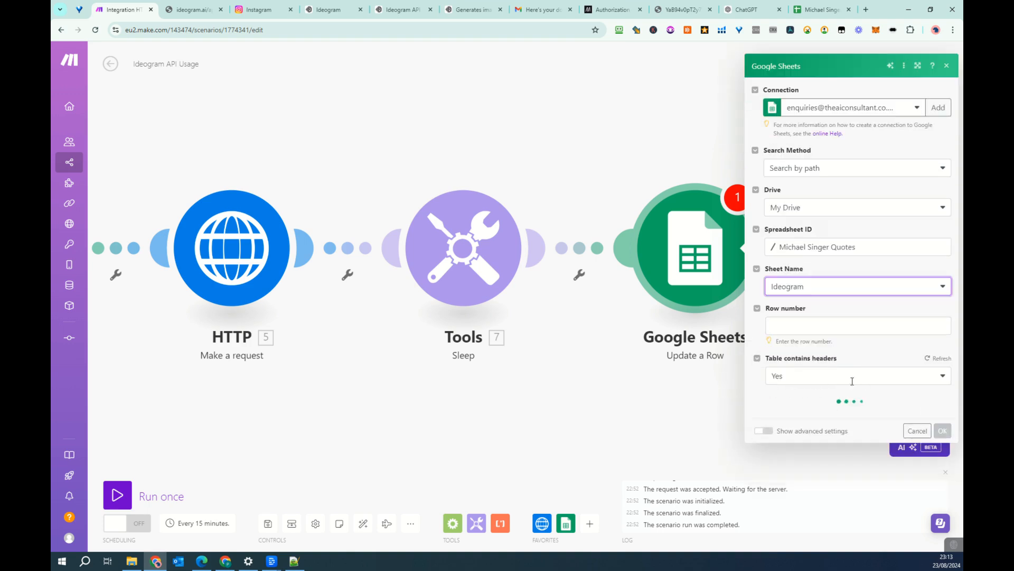
- Map the row to update to the Row number value from the Watch New Rows module
left_click(831, 327)
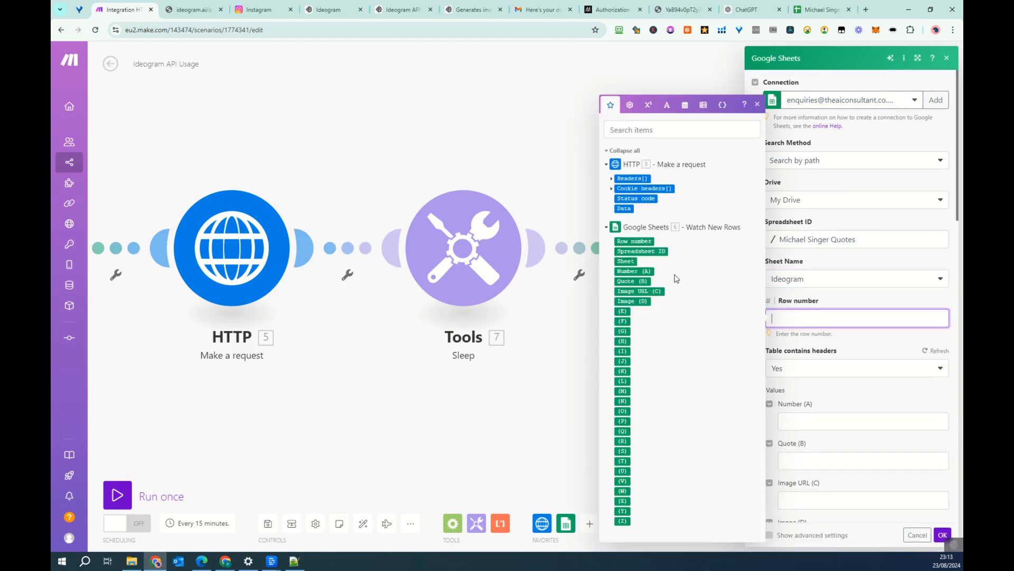
left_click(637, 239)
scroll(866, 365, "down", 2)
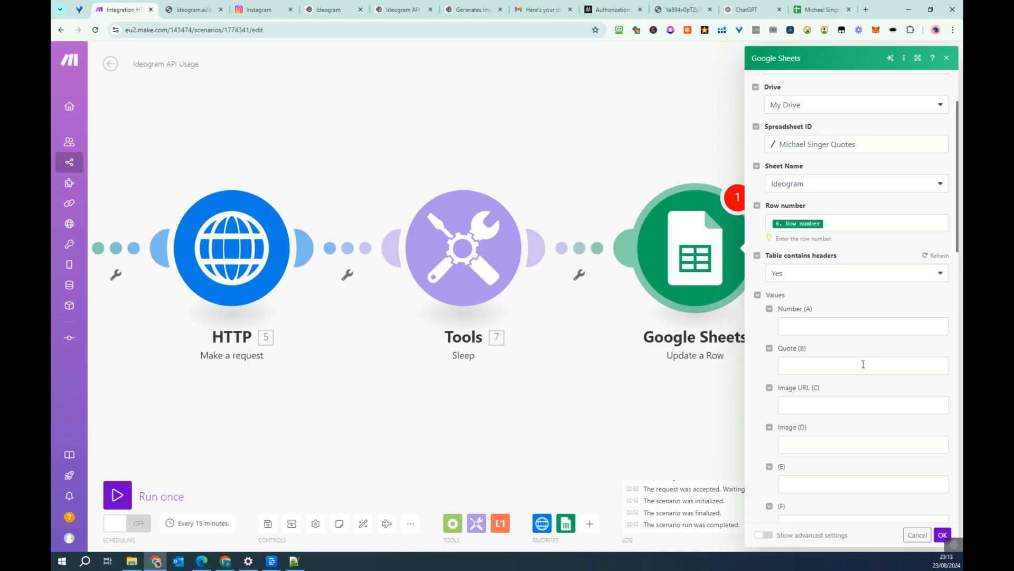
left_click(834, 400)
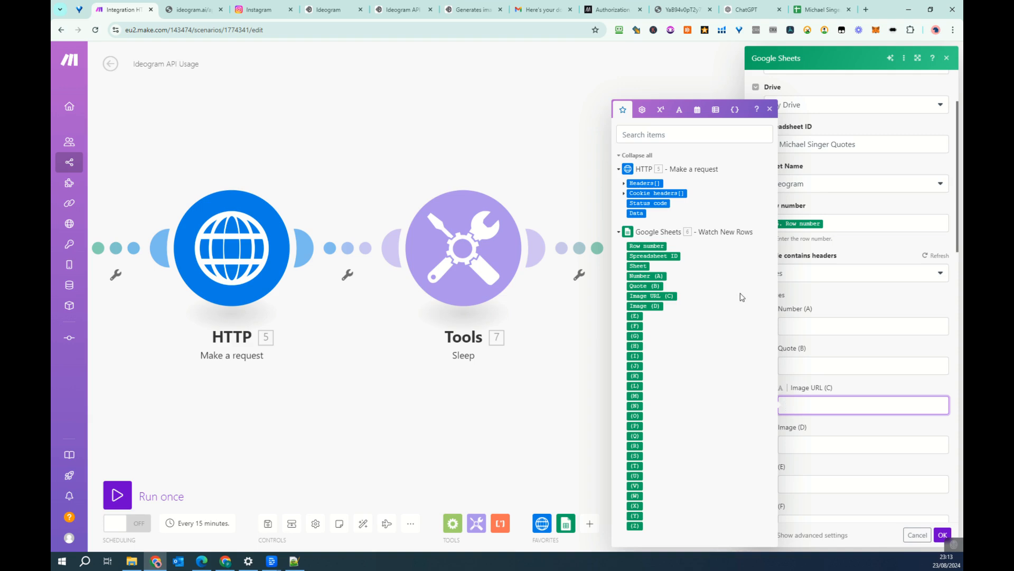
left_click(873, 433)
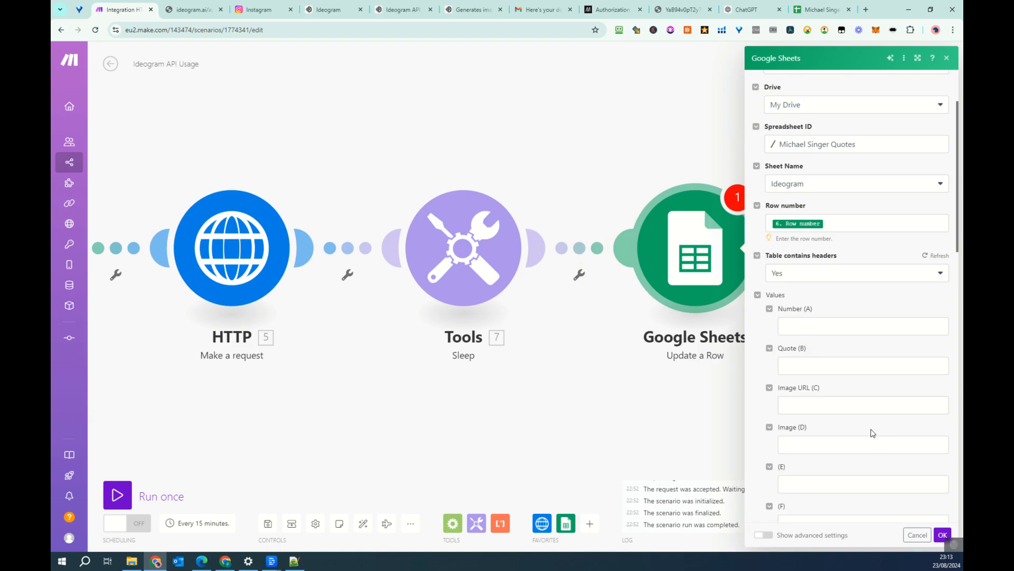
- Leave the Google Sheets module settings and save the scenario anyway, despite the unfinished module
left_click(718, 385)
key("ctrl+s")
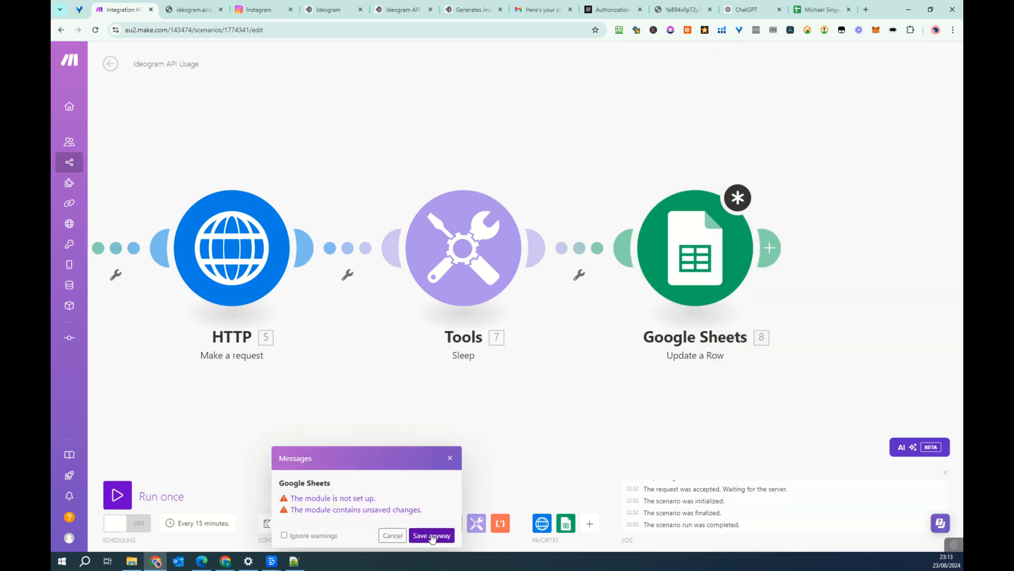
left_click(432, 535)
- Confirm the HTTP module's settings with the simplified neon-sign prompt in the request content
left_click_drag(339, 403, 547, 387)
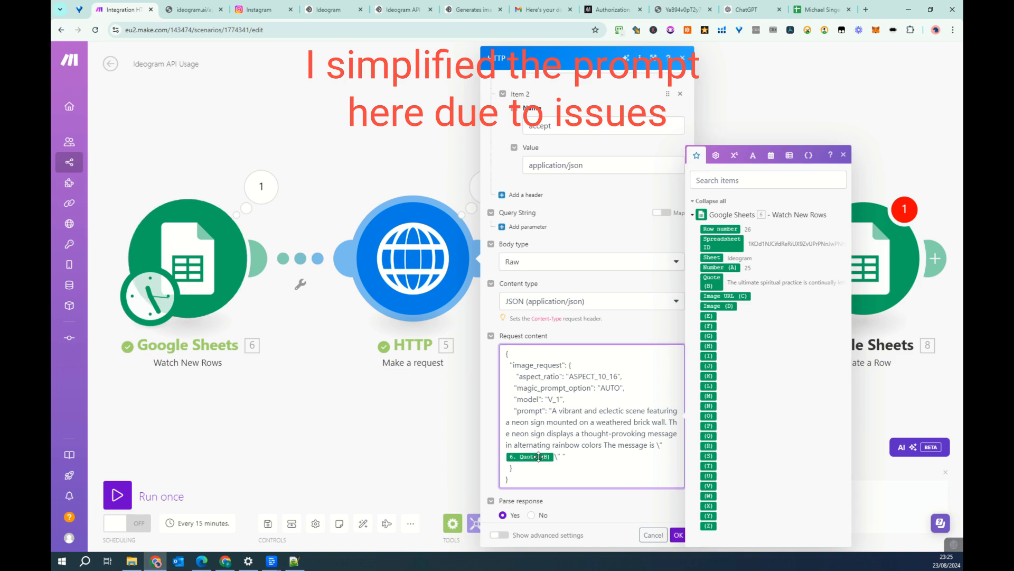
left_click(679, 535)
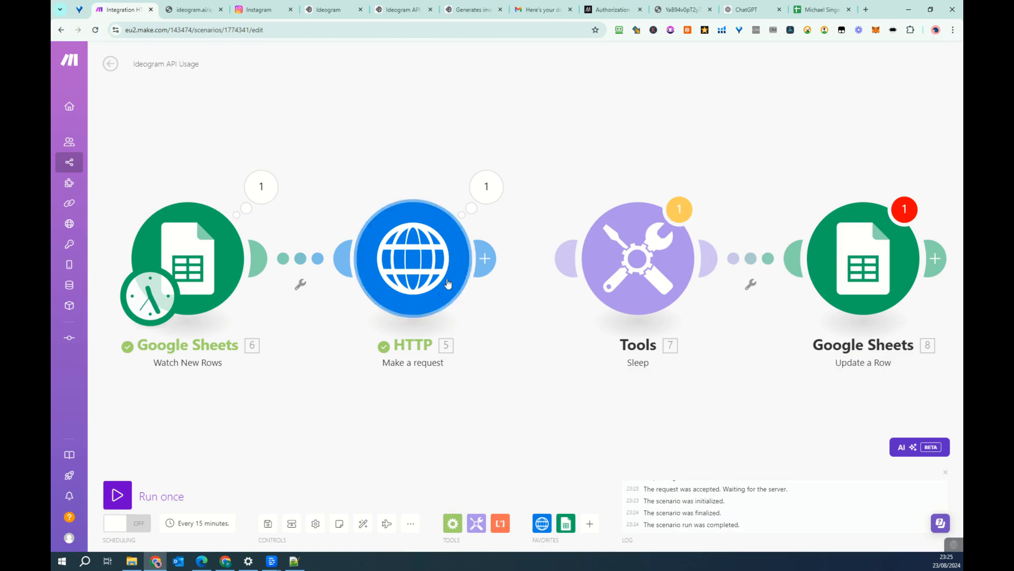
- Expand the HTTP module's output data down to the first image entry and examine its prompt, resolution and URL
left_click(487, 192)
left_click(552, 465)
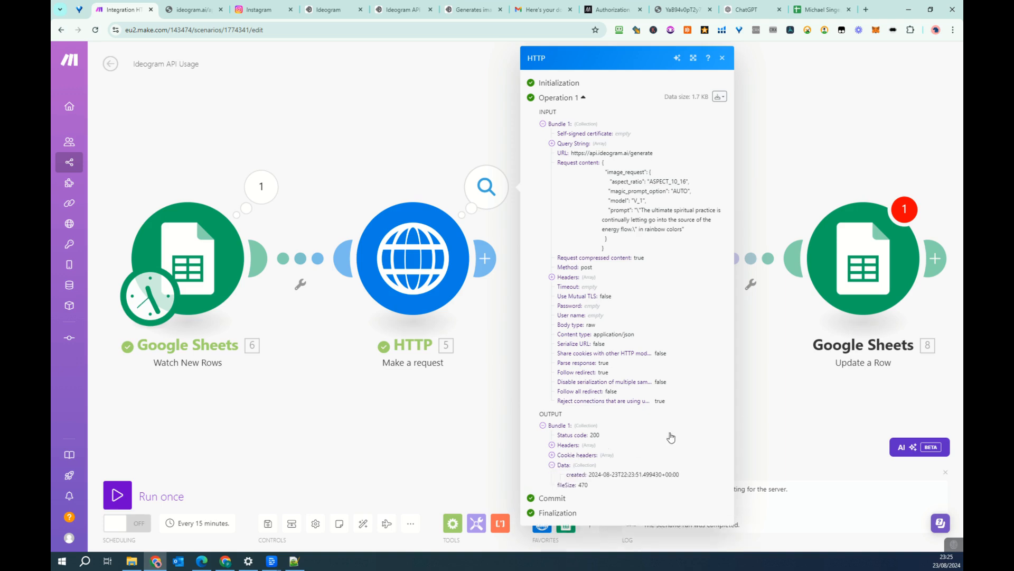
left_click(561, 484)
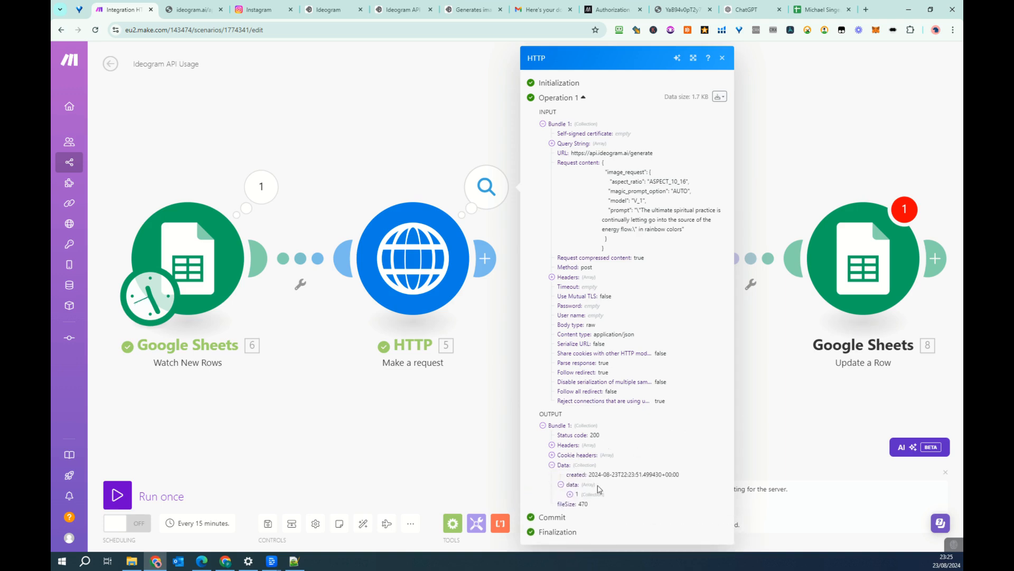
left_click(570, 494)
scroll(652, 420, "down", 1)
scroll(652, 420, "down", 1)
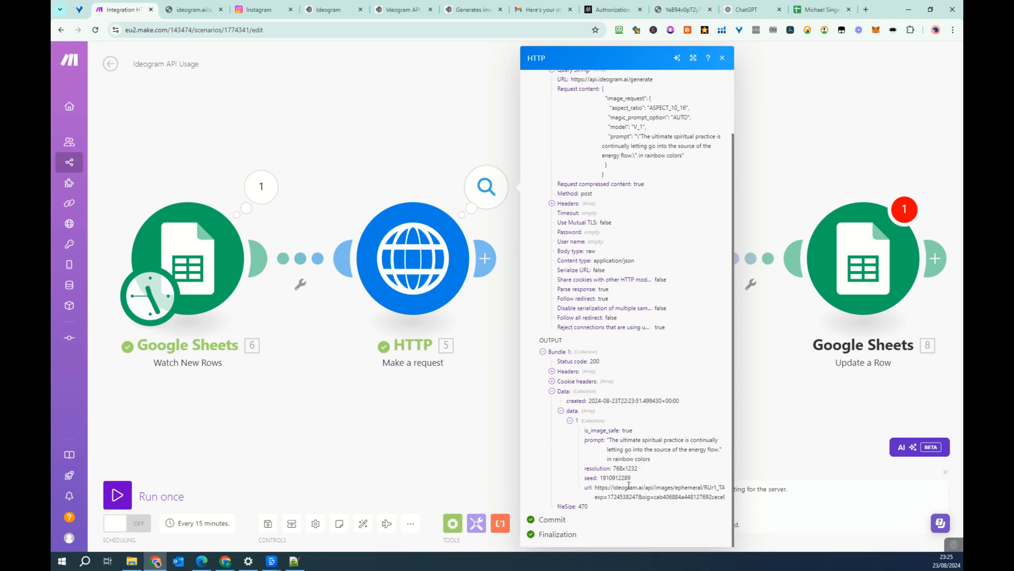
left_click(773, 399)
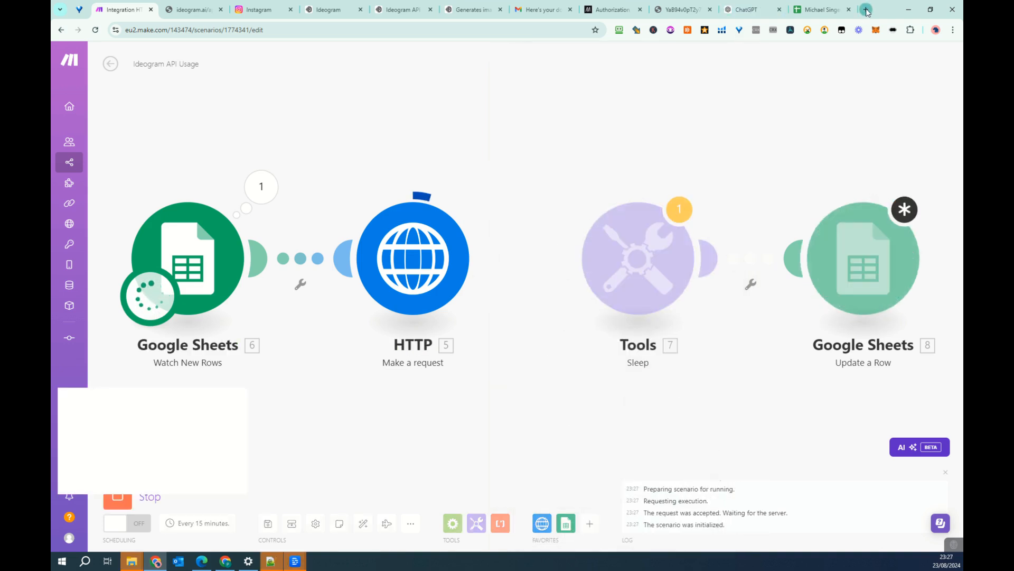
- Switch to Google Drive in a new browser tab and create a folder named Ideogram inside MichaelSingerImages
left_click(866, 10)
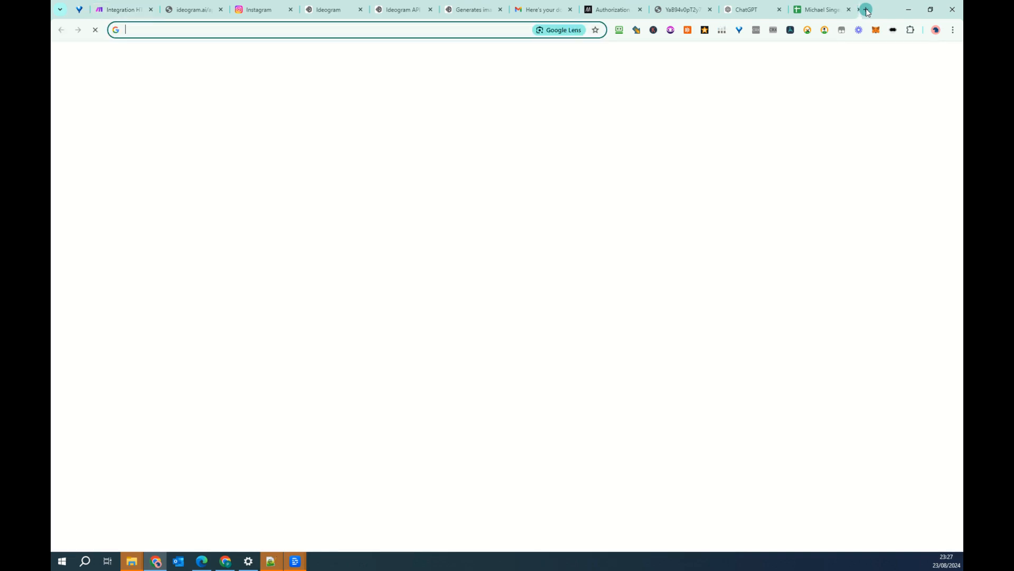
type("di")
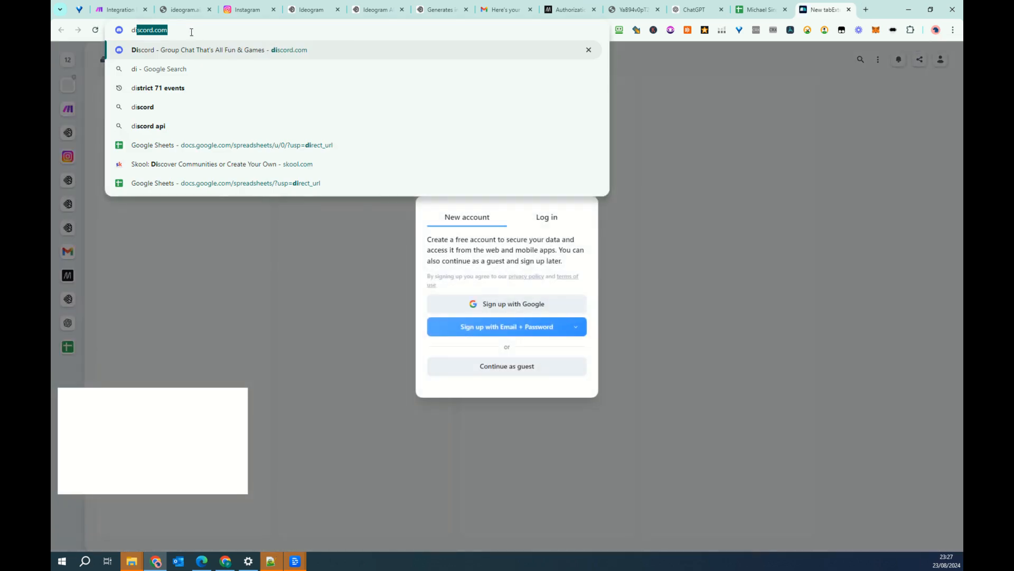
type("rve")
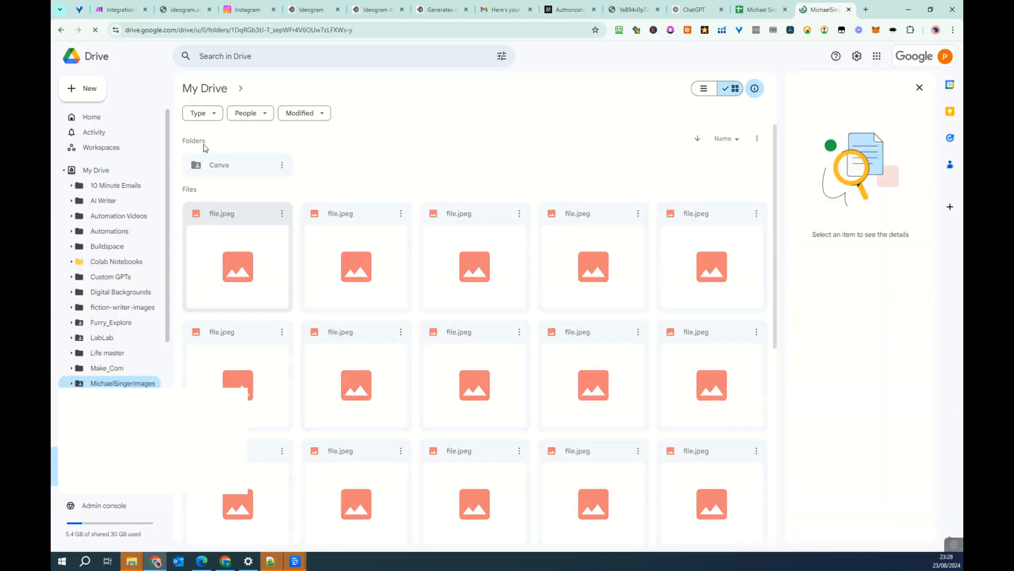
left_click(89, 96)
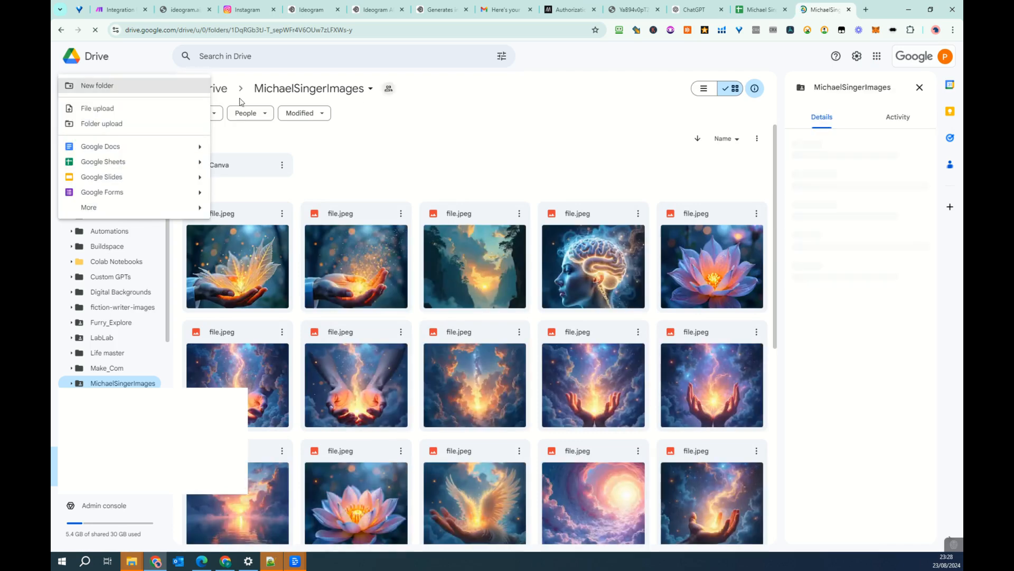
key("shift+f")
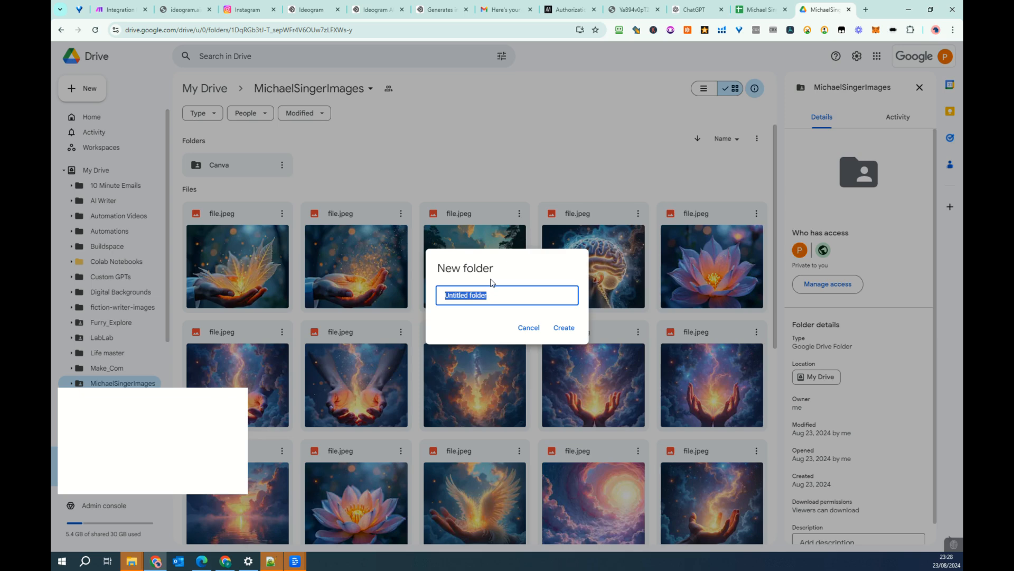
type("Ven")
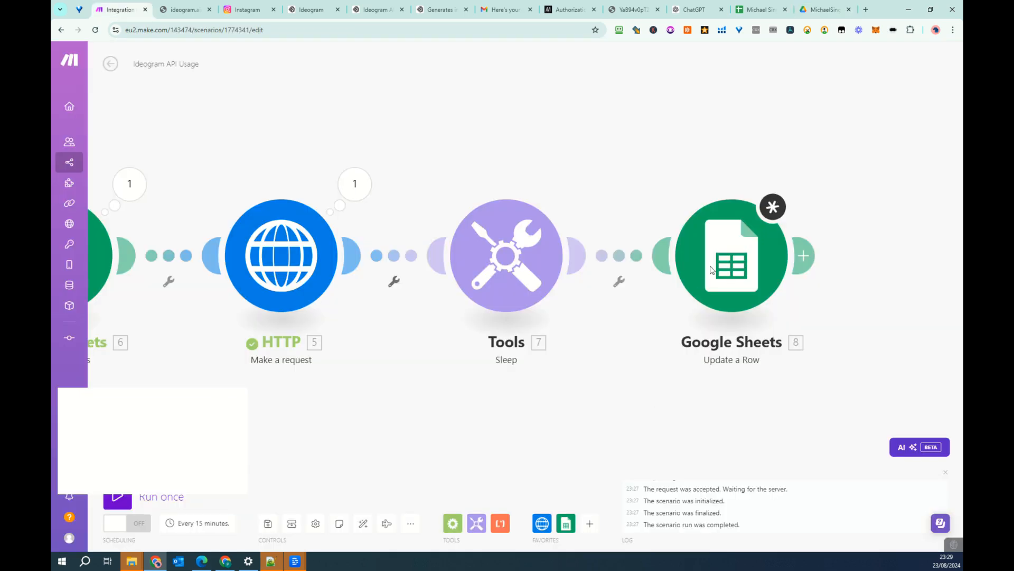
- Return to the Make scenario and add a Google Drive Upload a File module after Update a Row
left_click(805, 258)
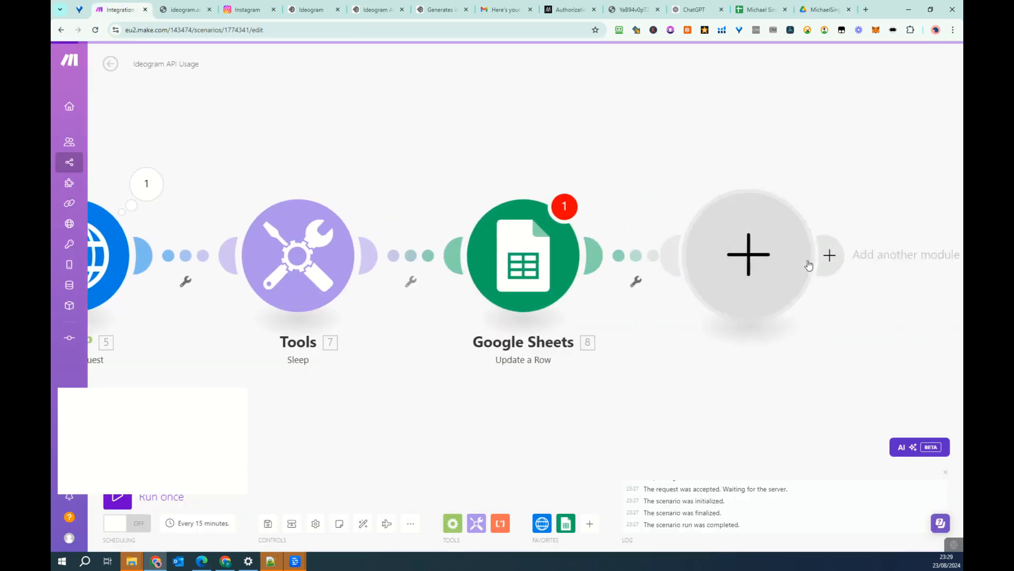
type("drive")
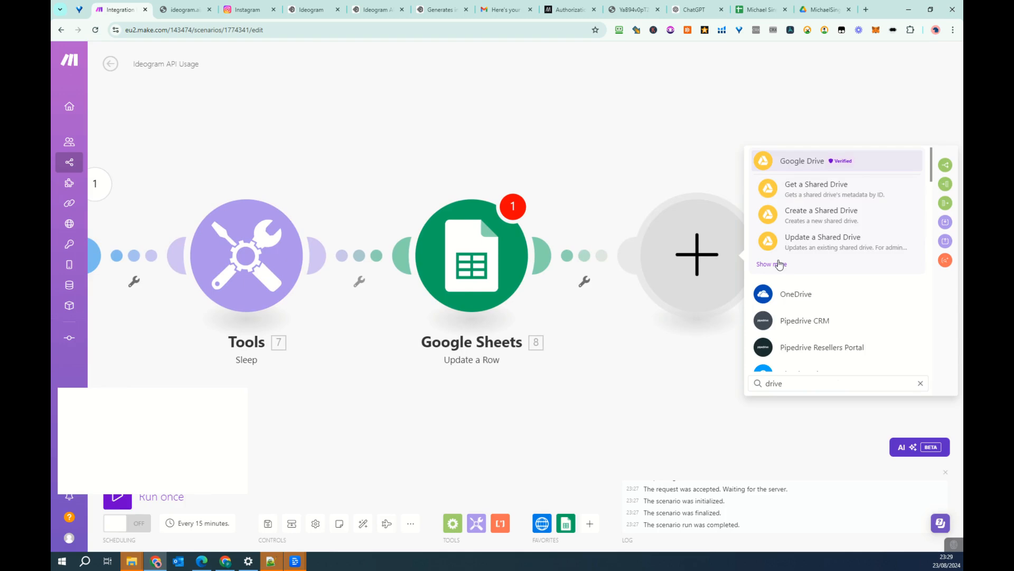
left_click(780, 264)
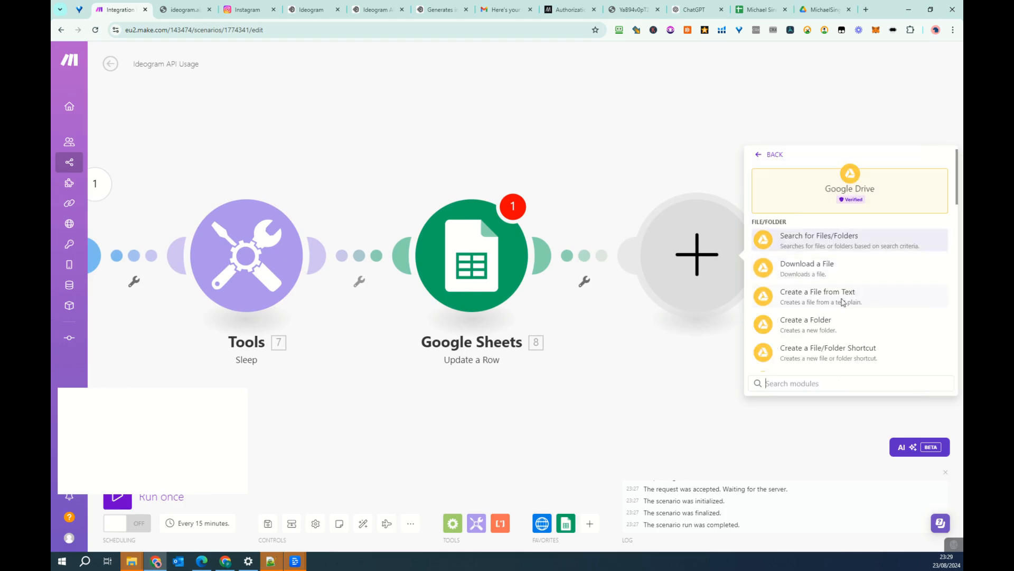
scroll(827, 311, "down", 2)
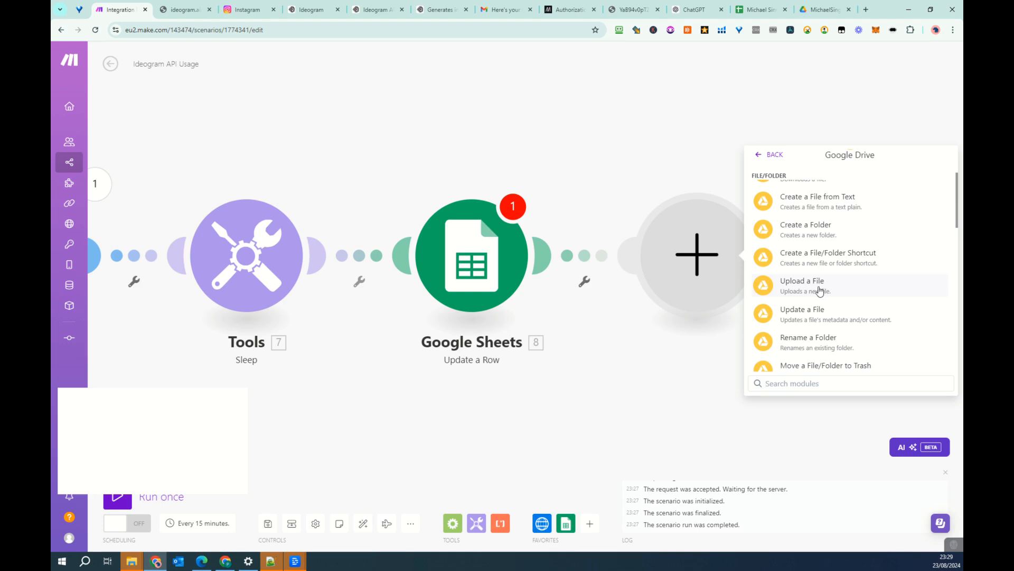
left_click(820, 291)
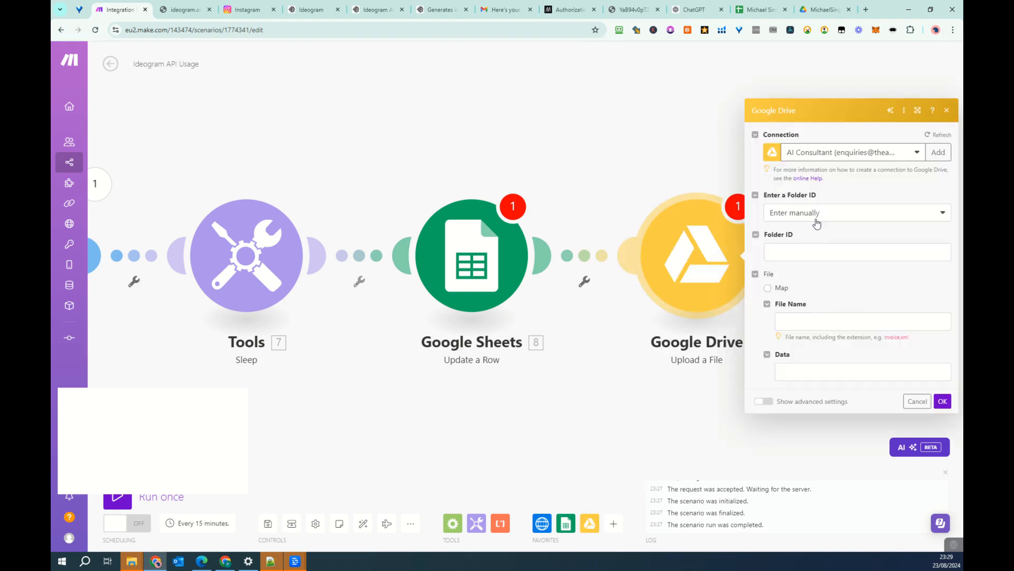
- Select the upload folder from the list in My Drive as /MichaelSingerImages/Ideogram and confirm the module settings
left_click(815, 214)
left_click(797, 243)
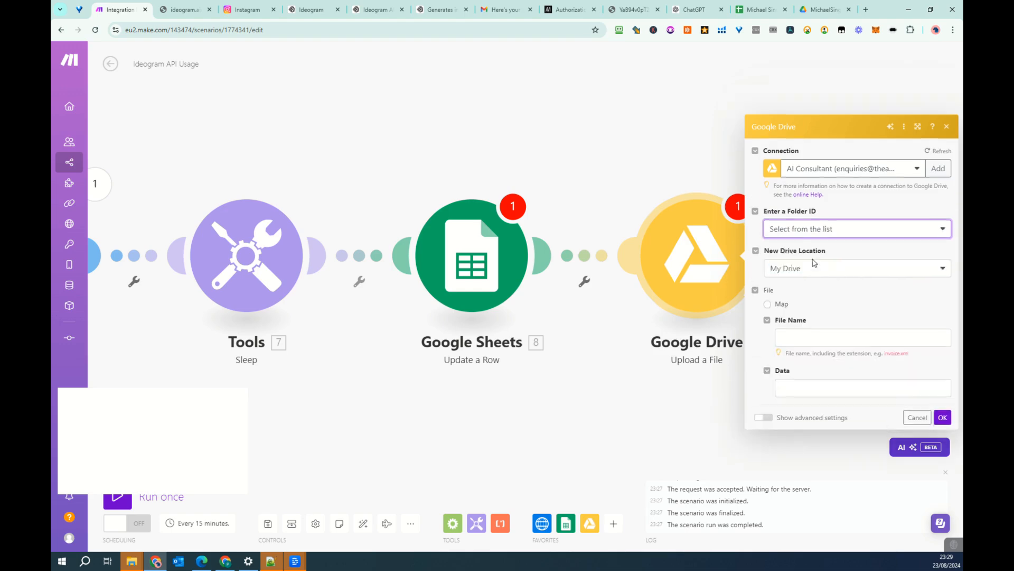
left_click(827, 272)
left_click(826, 319)
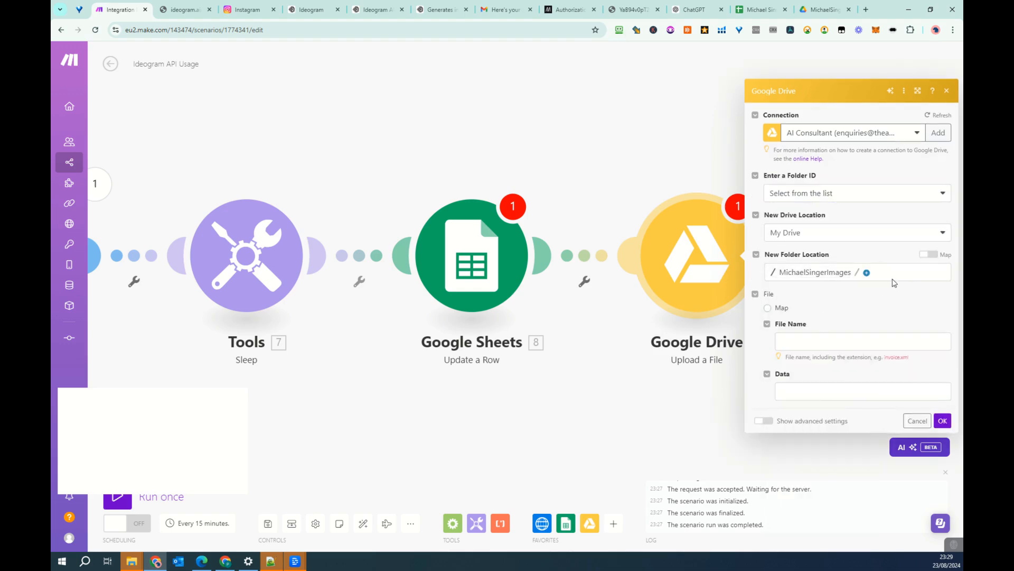
left_click(867, 273)
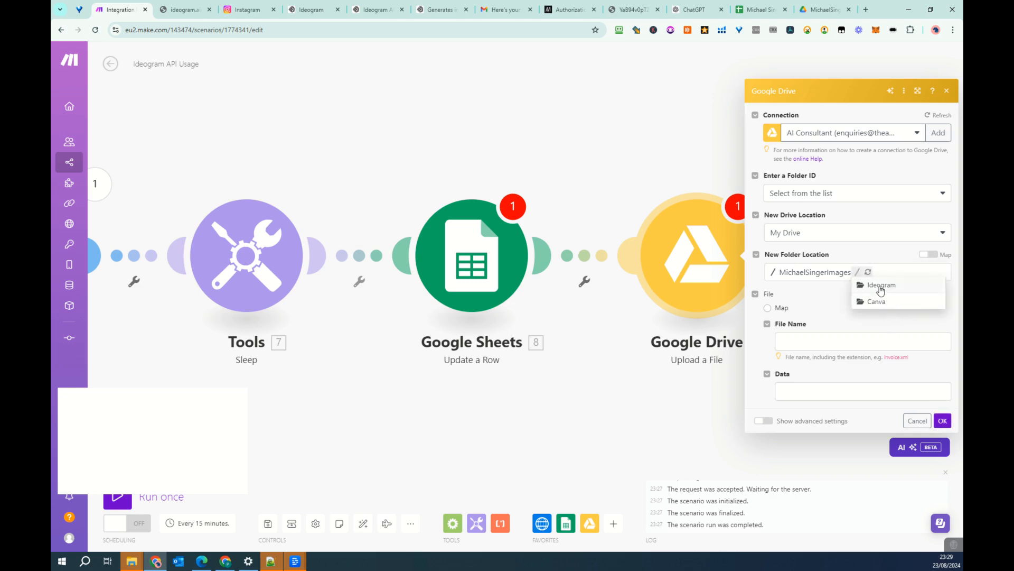
left_click(881, 291)
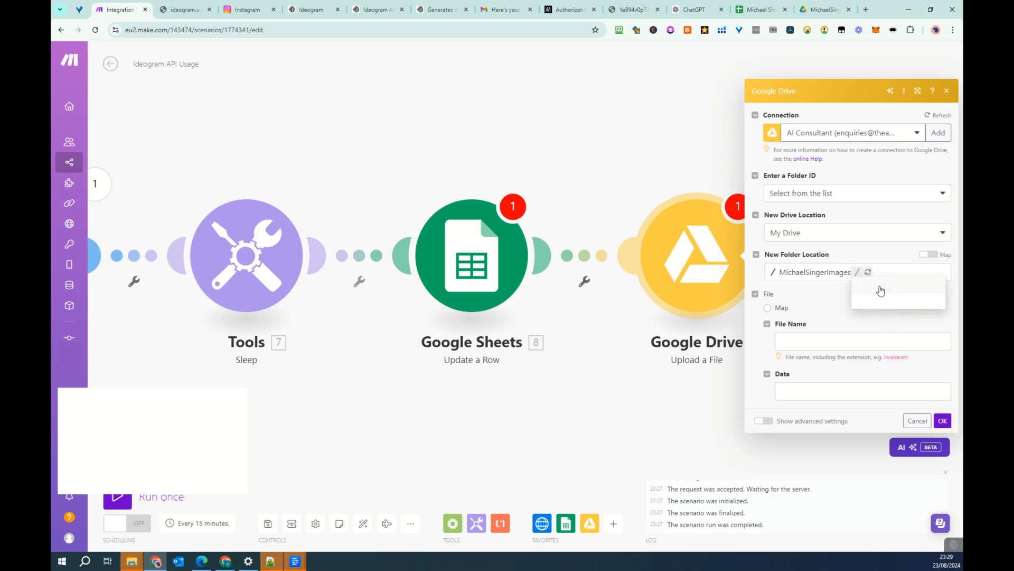
left_click(943, 421)
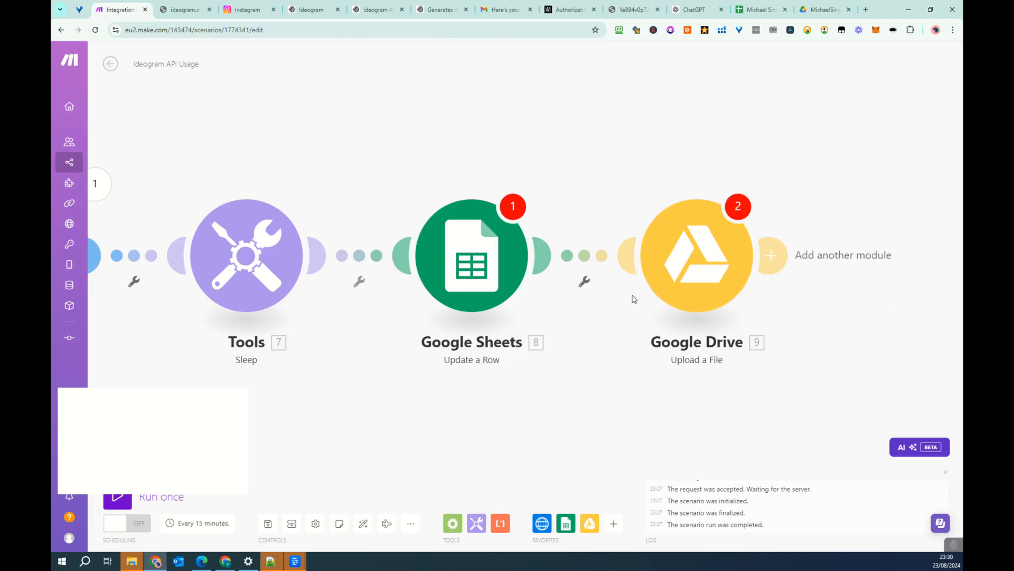
- Unlink the Google Drive module from Google Sheets Update a Row and add an HTTP Get a file module after Update a Row
left_click(585, 264)
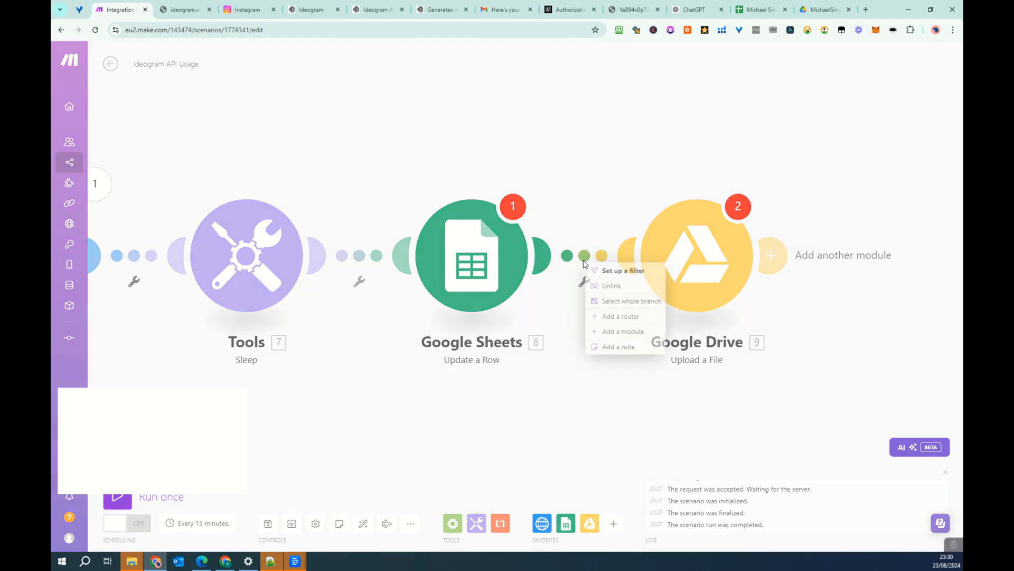
left_click(607, 285)
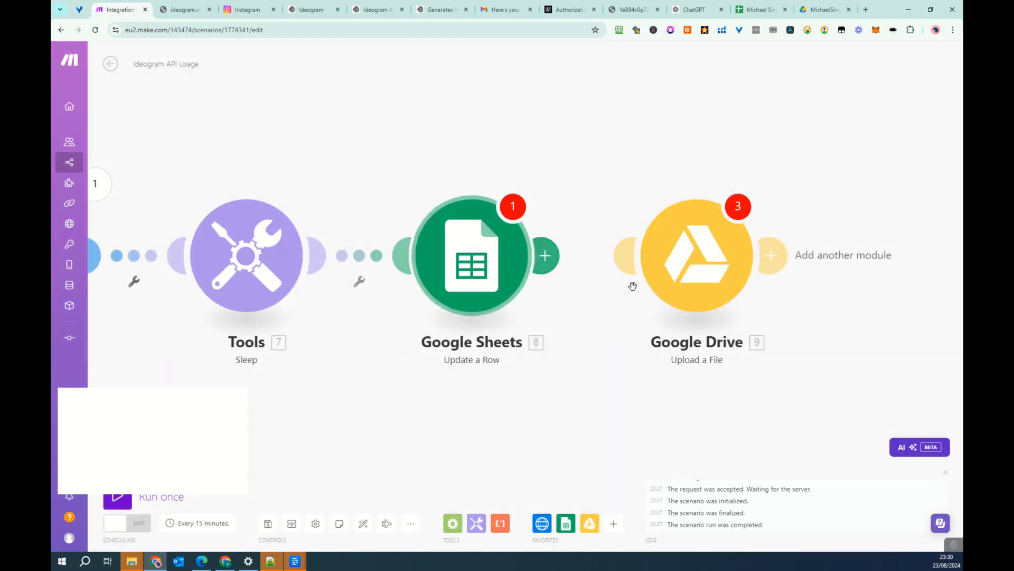
left_click(544, 256)
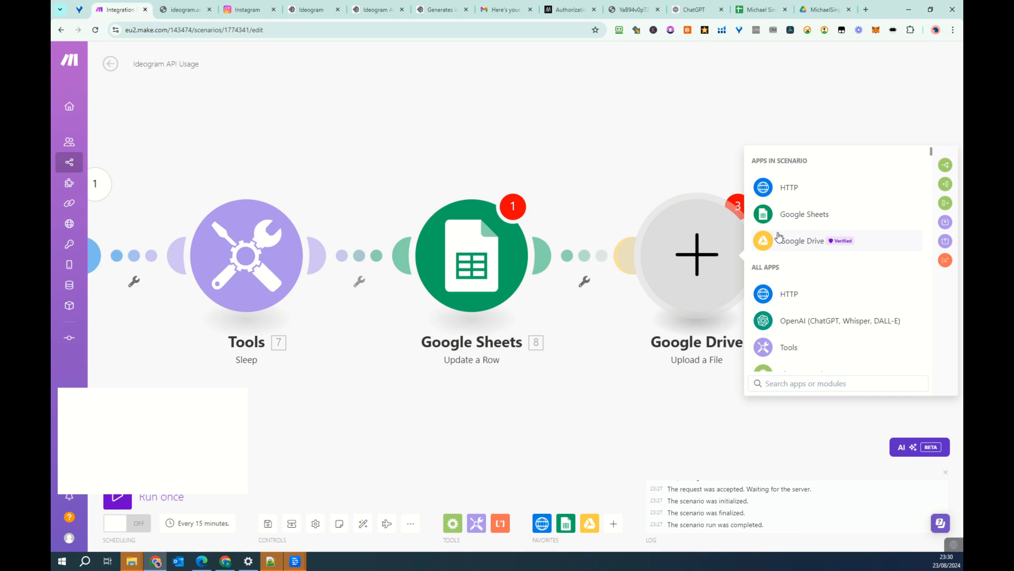
left_click(802, 187)
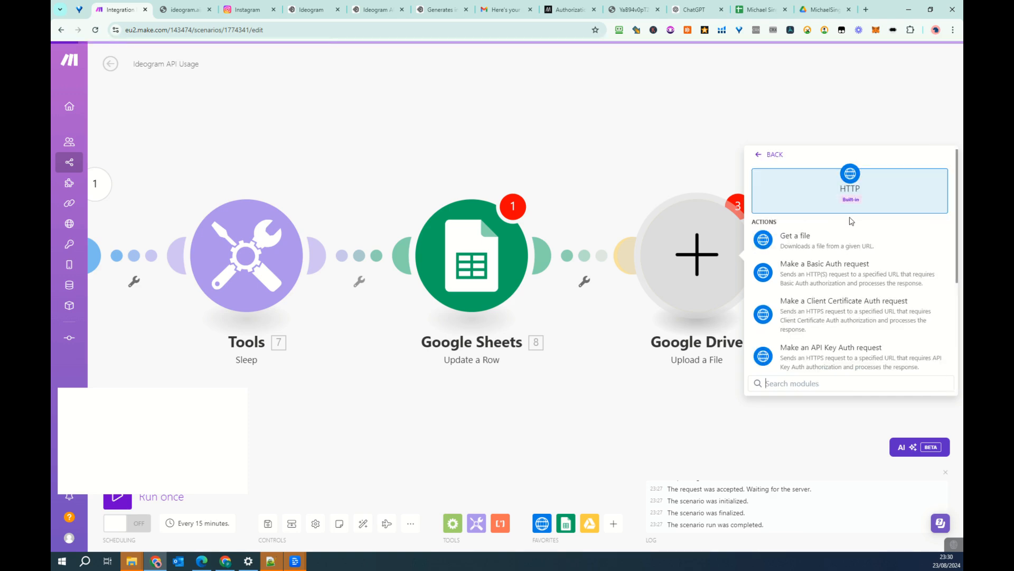
left_click(802, 240)
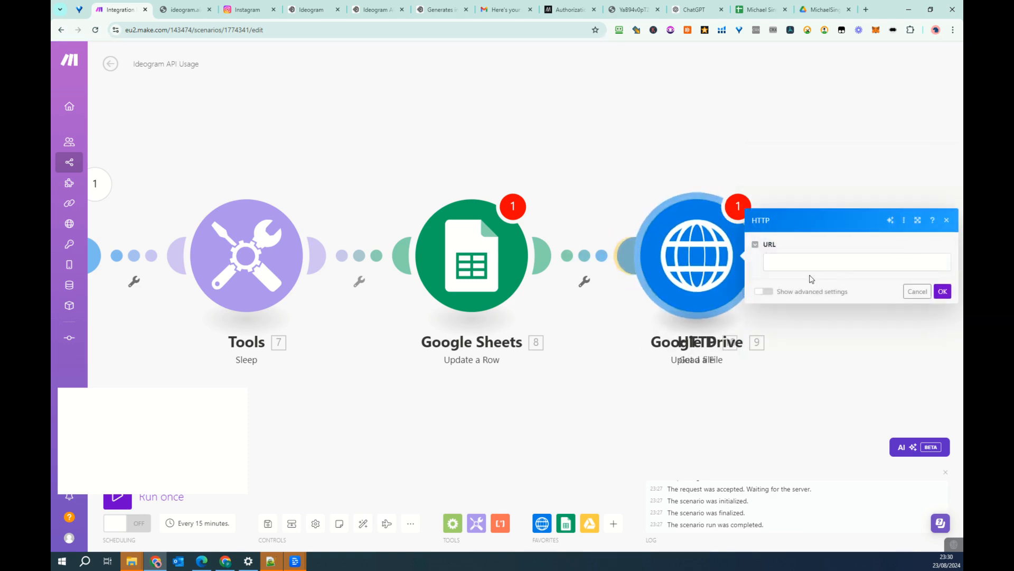
- Map the Get a file module's URL to the url under data[] from HTTP Make a request and confirm the settings
left_click(803, 261)
left_click(632, 252)
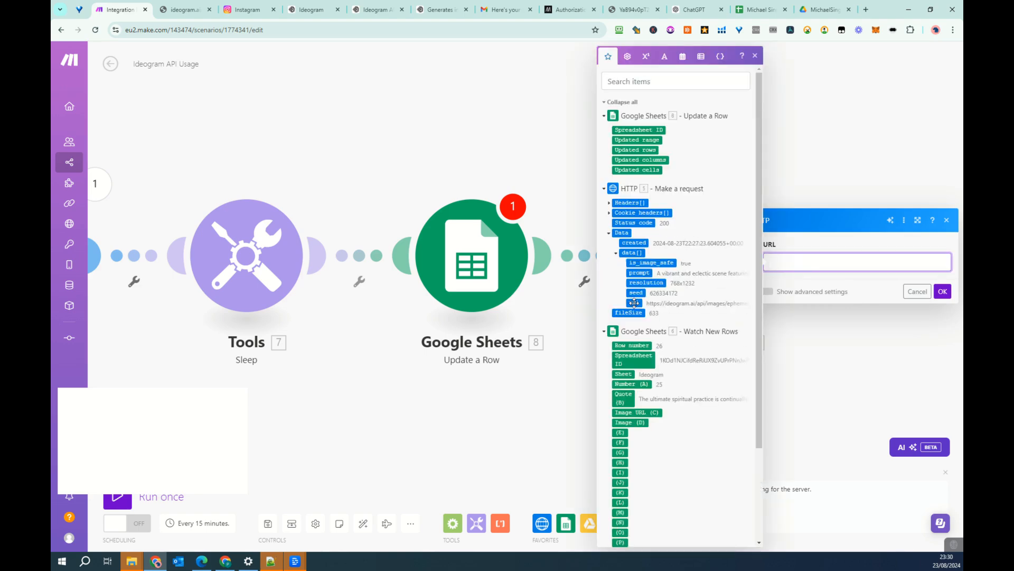
left_click(634, 303)
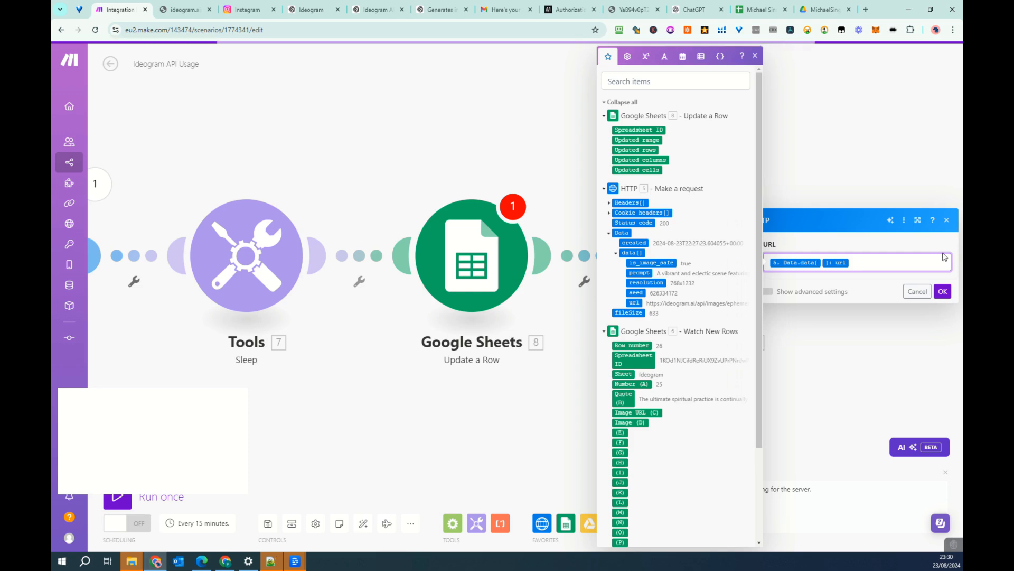
left_click(931, 378)
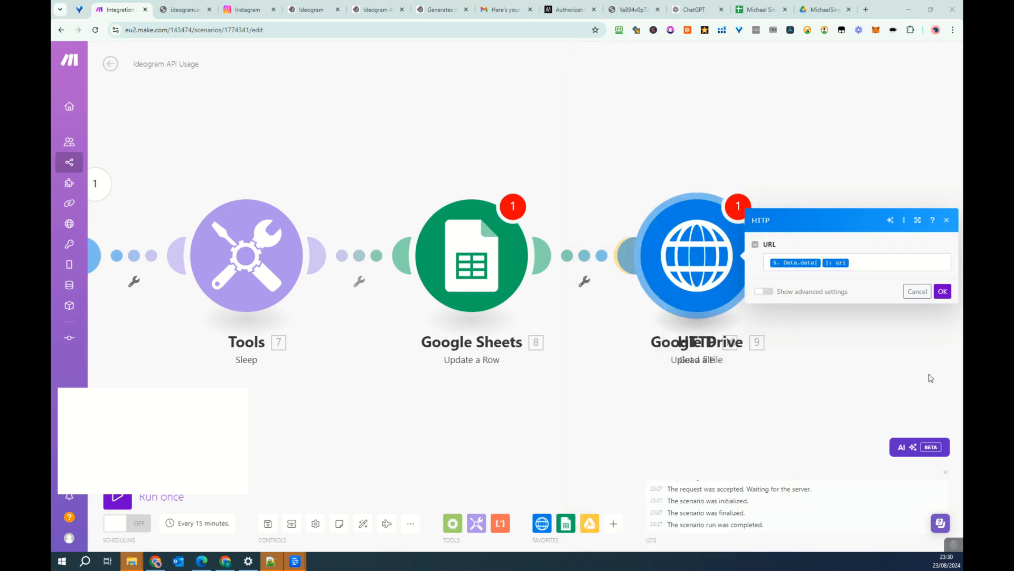
left_click(943, 291)
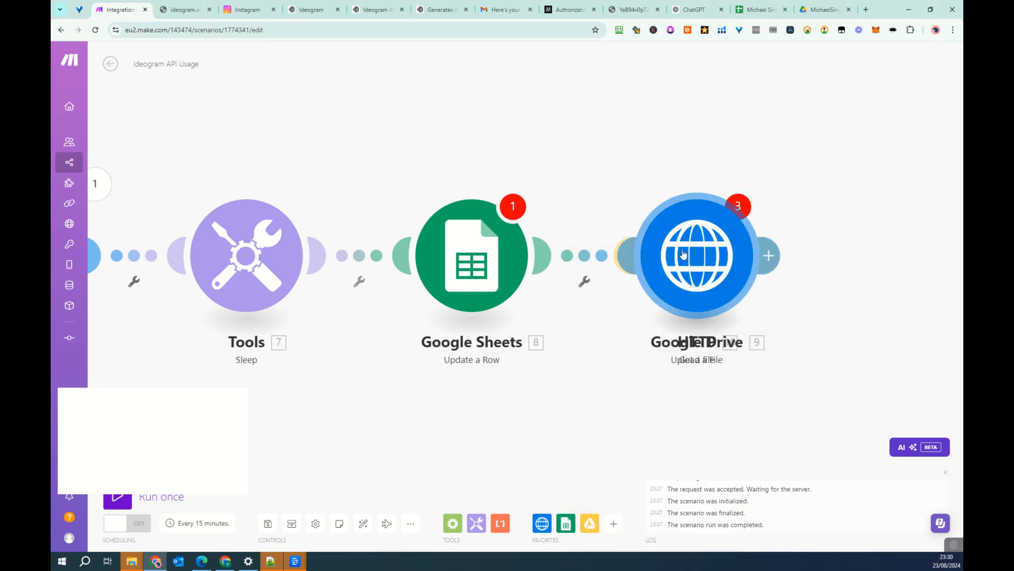
- Separate the overlapping modules and position HTTP Get a file between Google Sheets and Google Drive, linked to the Upload a File module
left_click_drag(683, 254, 611, 155)
left_click_drag(730, 283, 791, 186)
left_click_drag(608, 144, 643, 259)
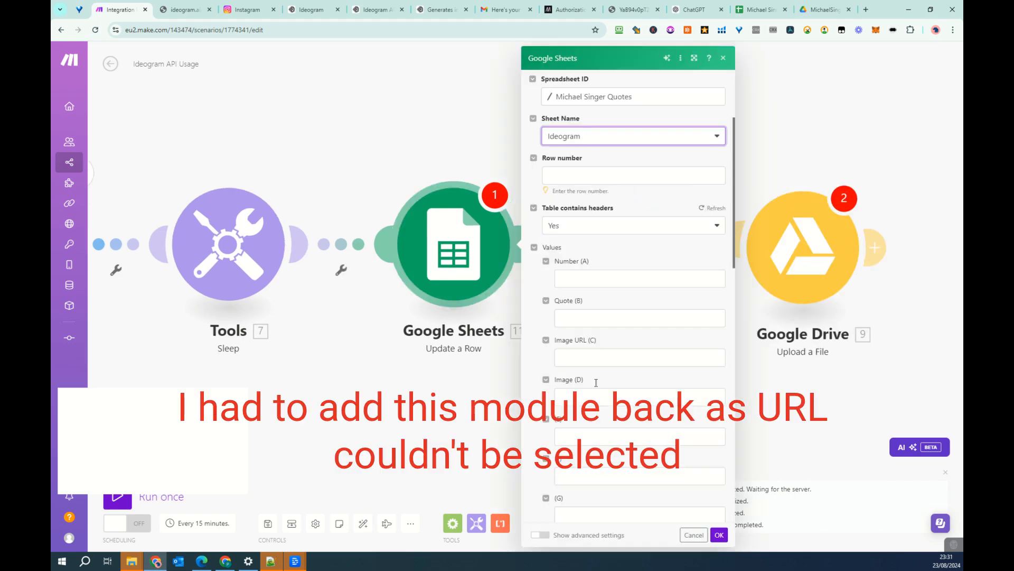
- In the Update a Row module, map Image URL (C) to the HTTP response's url and Row number to the Watch New Rows row number
left_click(594, 360)
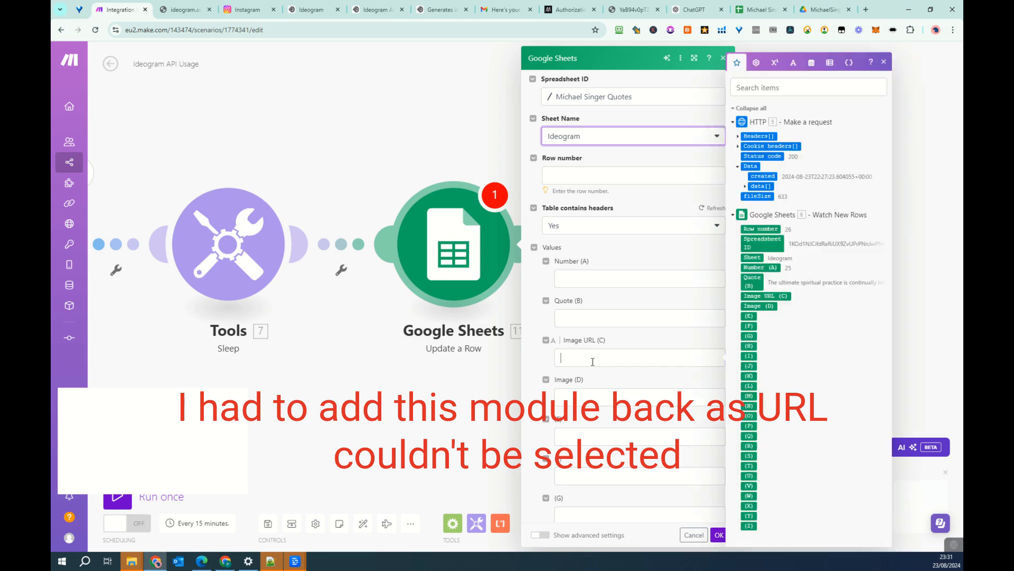
left_click(746, 188)
left_click(769, 230)
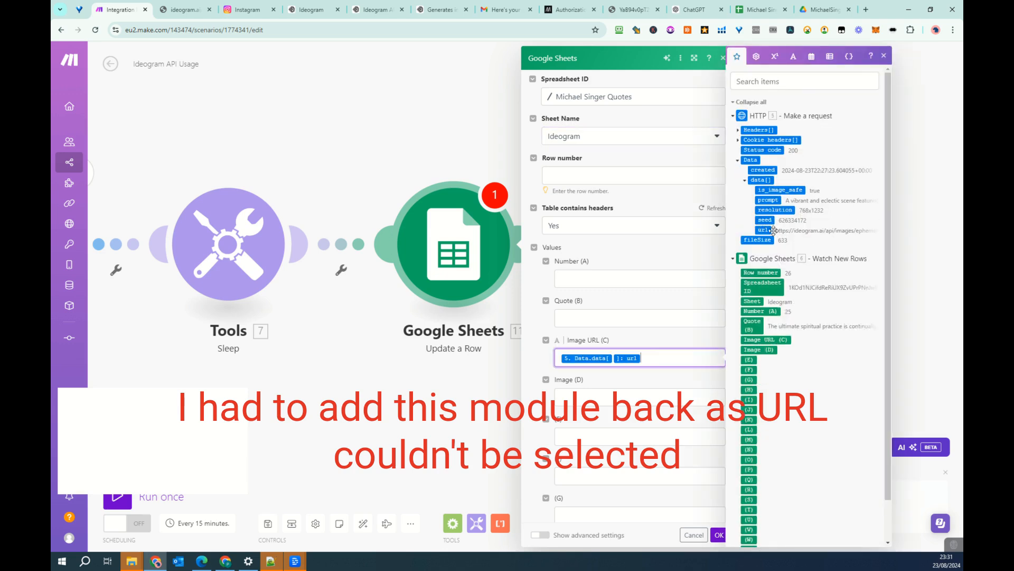
left_click(717, 535)
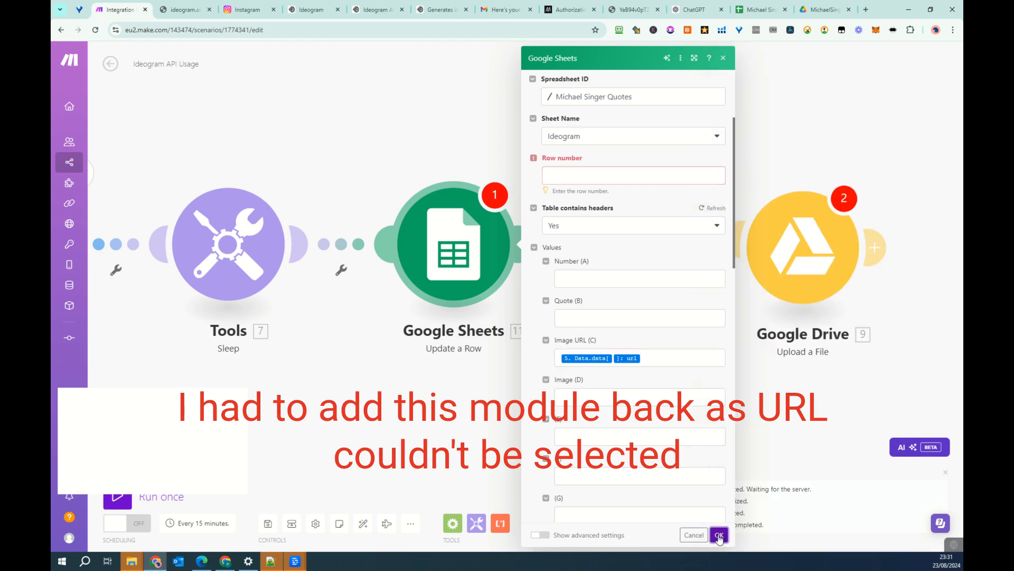
left_click(614, 174)
scroll(795, 411, "down", 1)
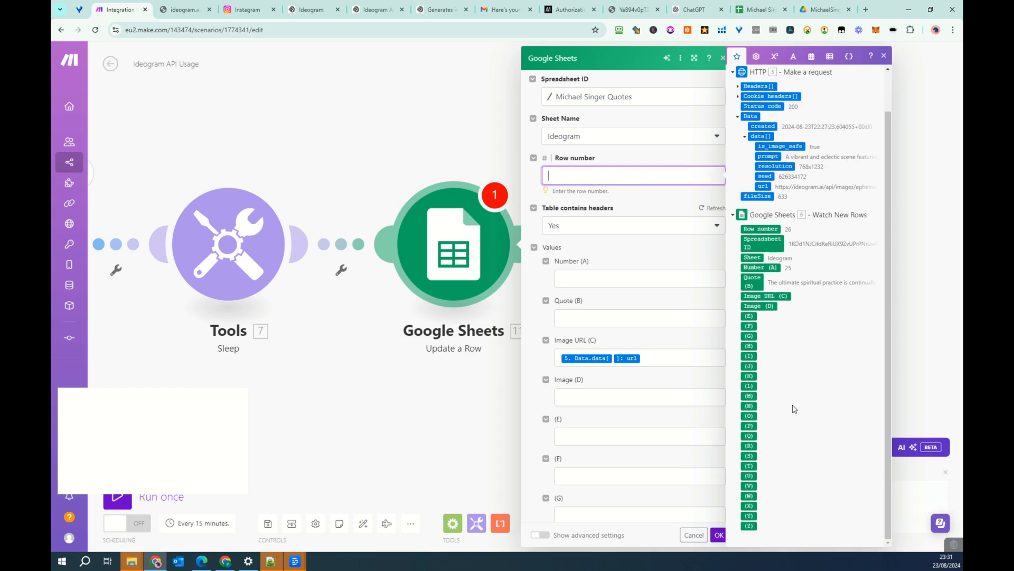
left_click(762, 228)
left_click(718, 534)
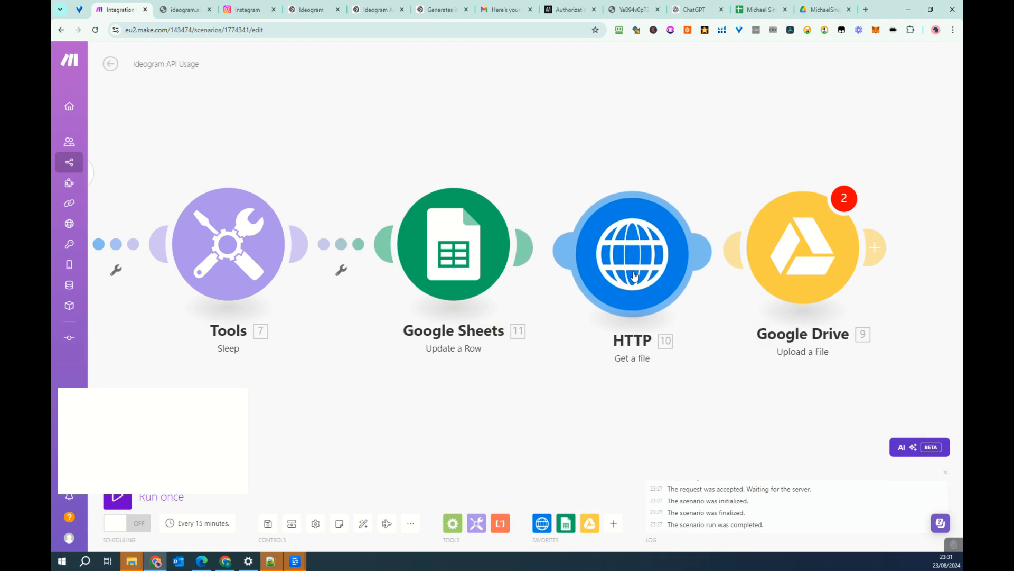
- Confirm HTTP - Get a file as the source file for the Google Drive upload and auto-align the scenario's modules
left_click(810, 256)
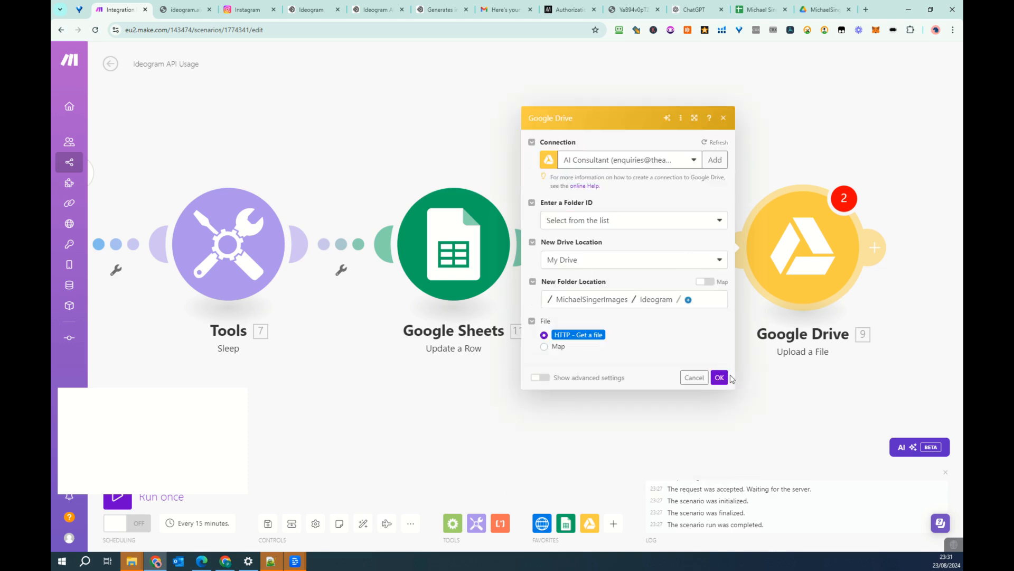
left_click(720, 376)
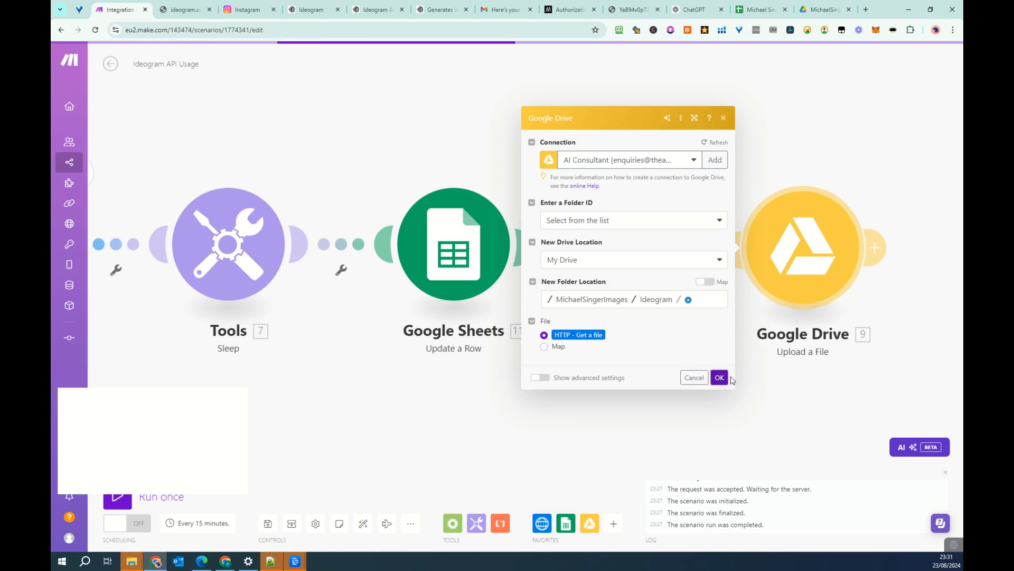
left_click_drag(410, 442, 630, 410)
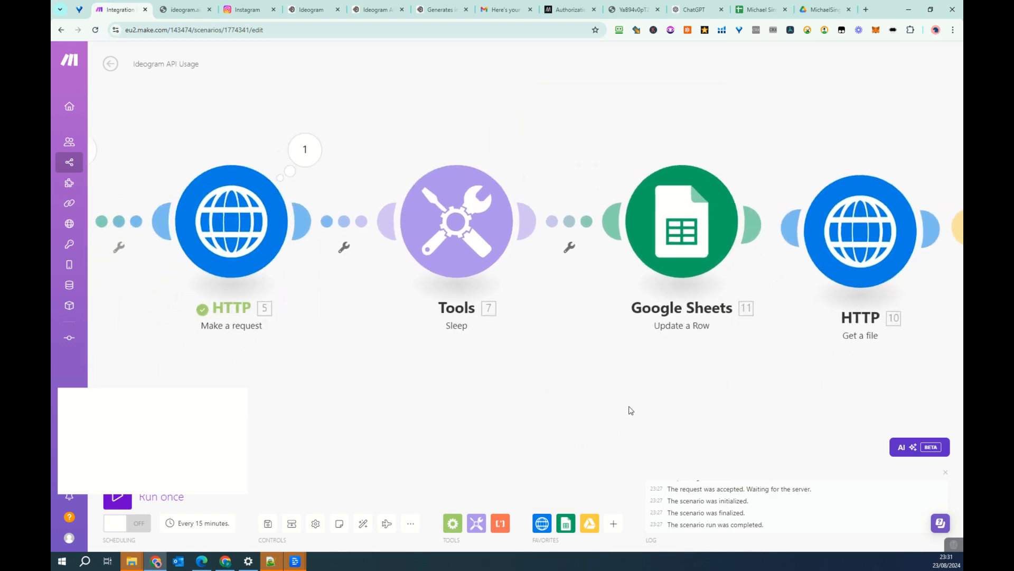
left_click(363, 523)
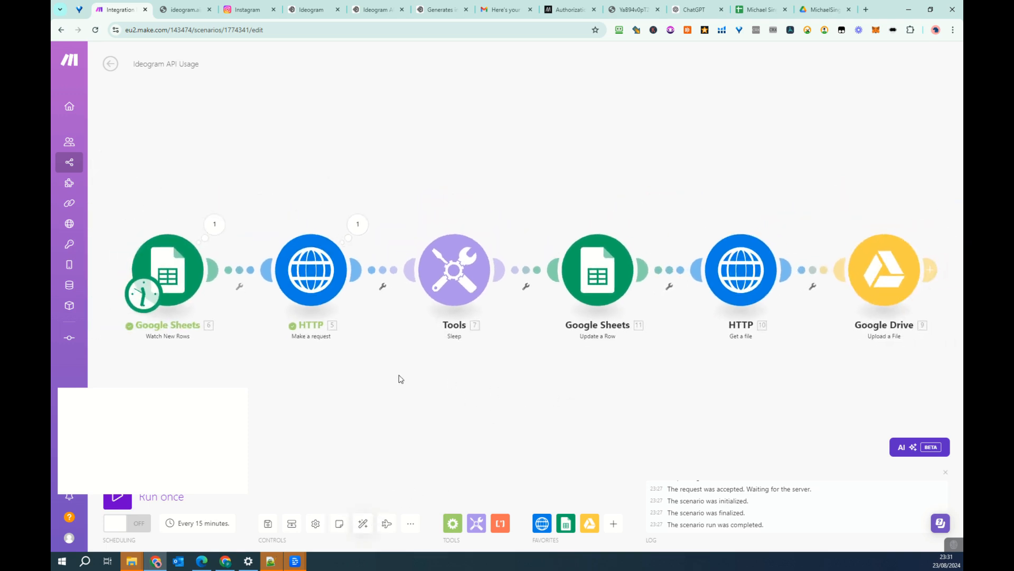
- Choose manually where the Google Sheets Watch New Rows trigger starts and run the scenario once
right_click(184, 271)
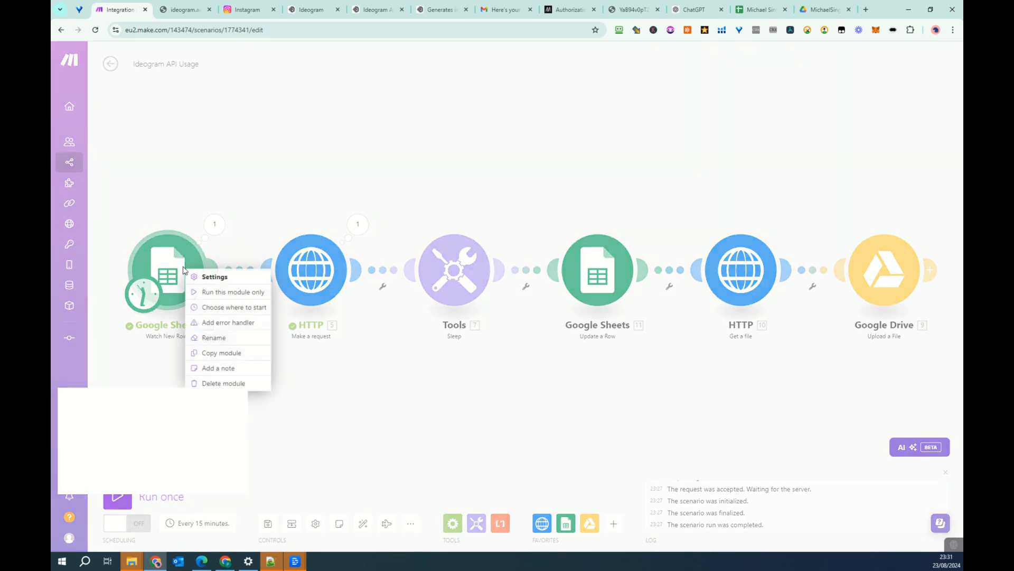
left_click(244, 307)
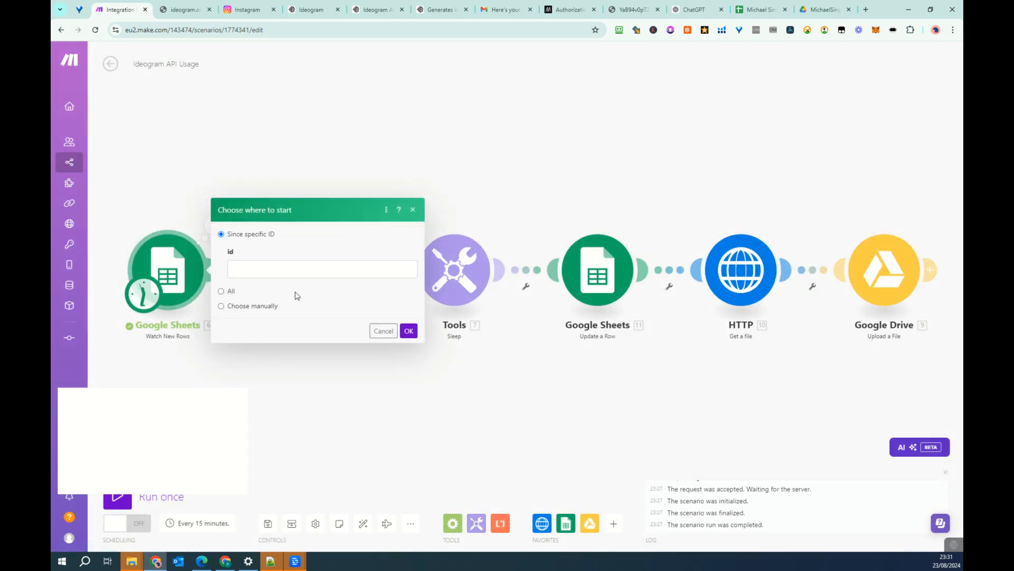
left_click(245, 307)
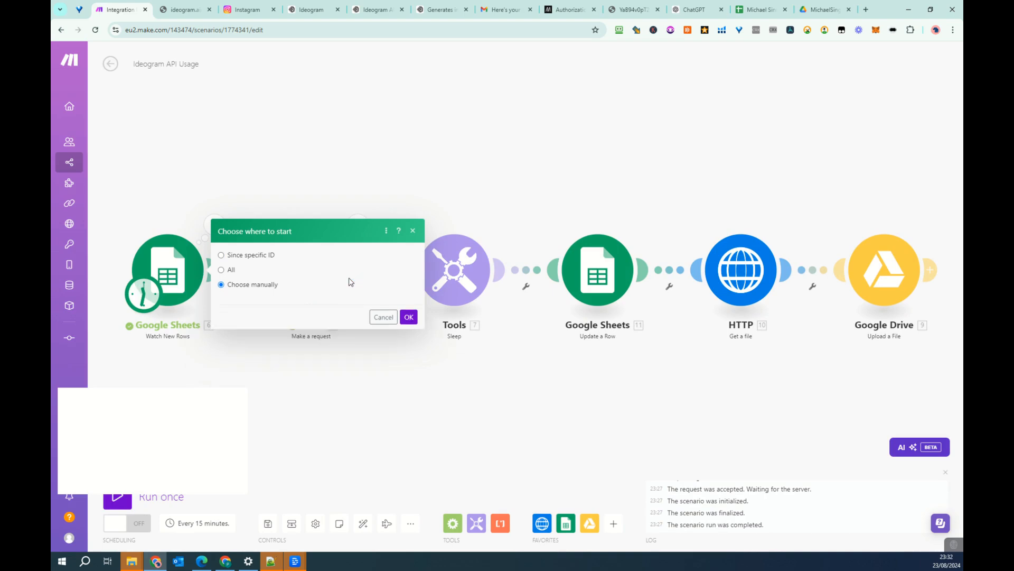
left_click(262, 183)
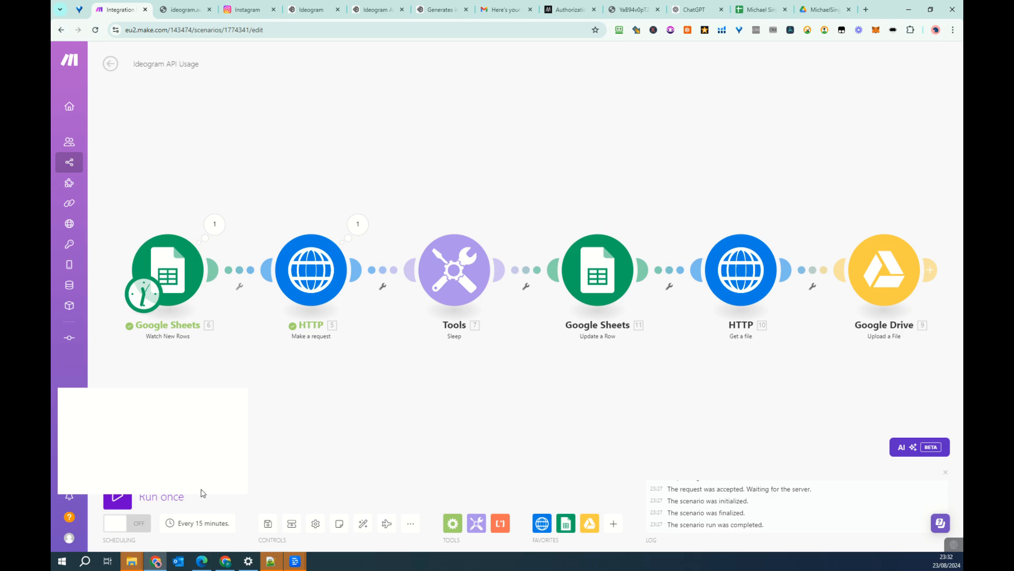
left_click(118, 501)
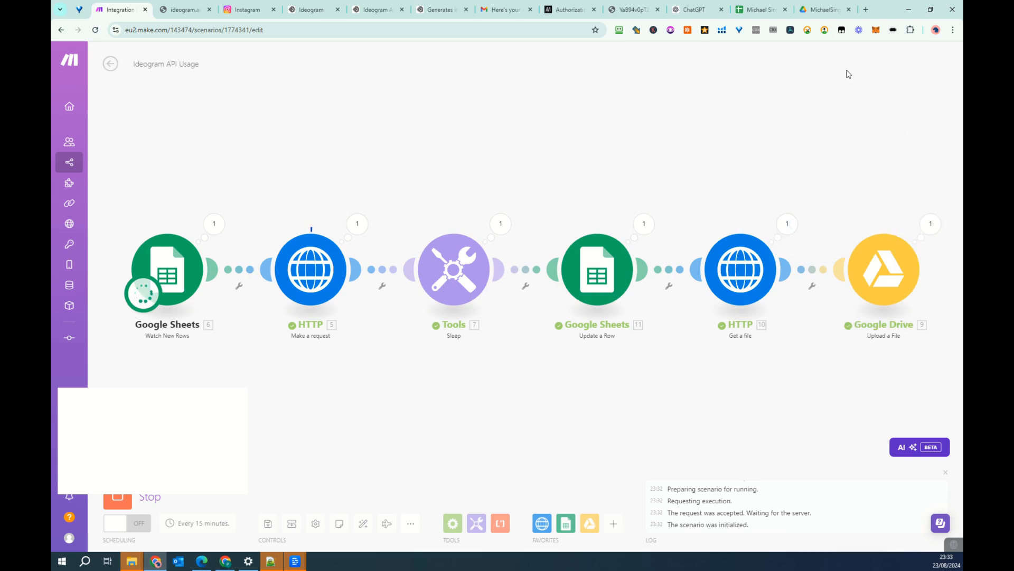
- Switch to Google Drive, open the Ideogram folder inside MichaelSingerImages and view the uploaded file.png
left_click(825, 9)
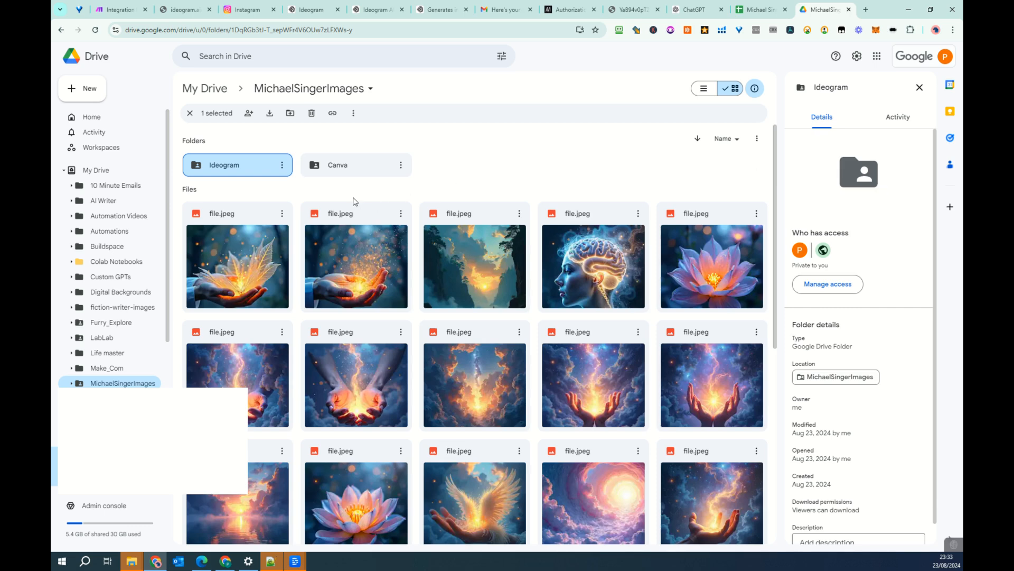
double_click(257, 171)
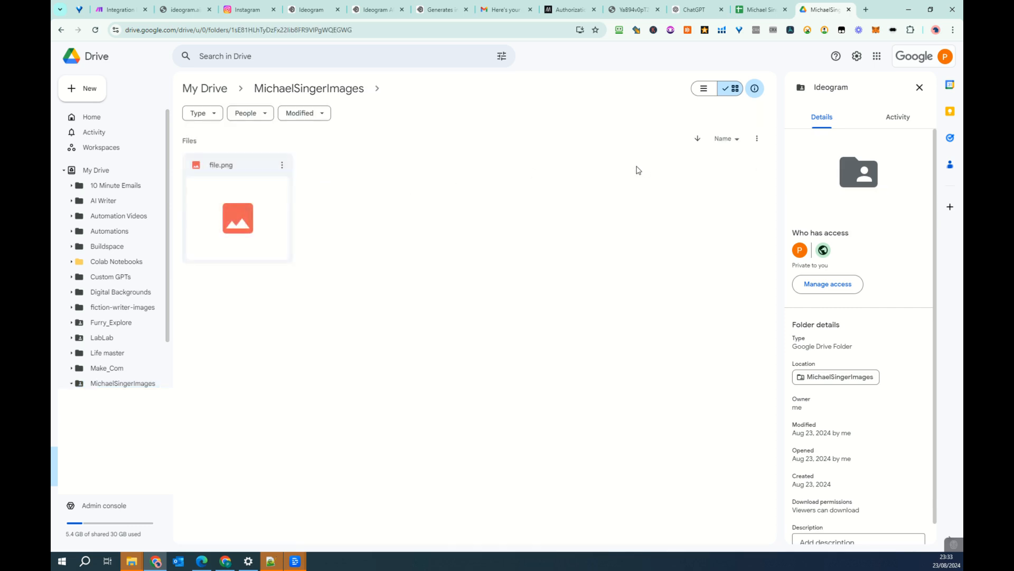
double_click(238, 226)
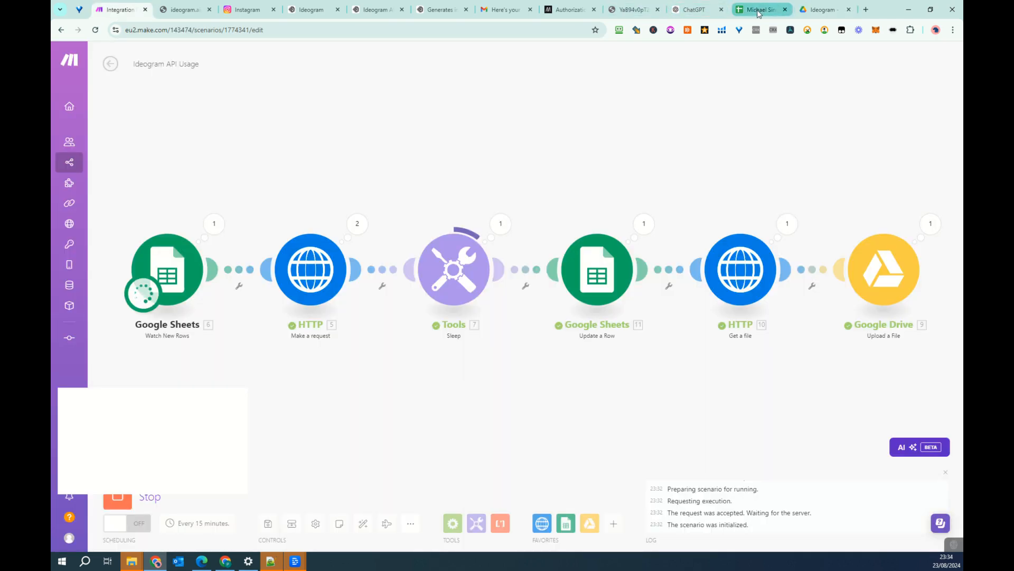
- Switch to the Michael Singer Quotes sheet in Google Sheets and set text wrapping to Wrap for the Image URL column
left_click(759, 10)
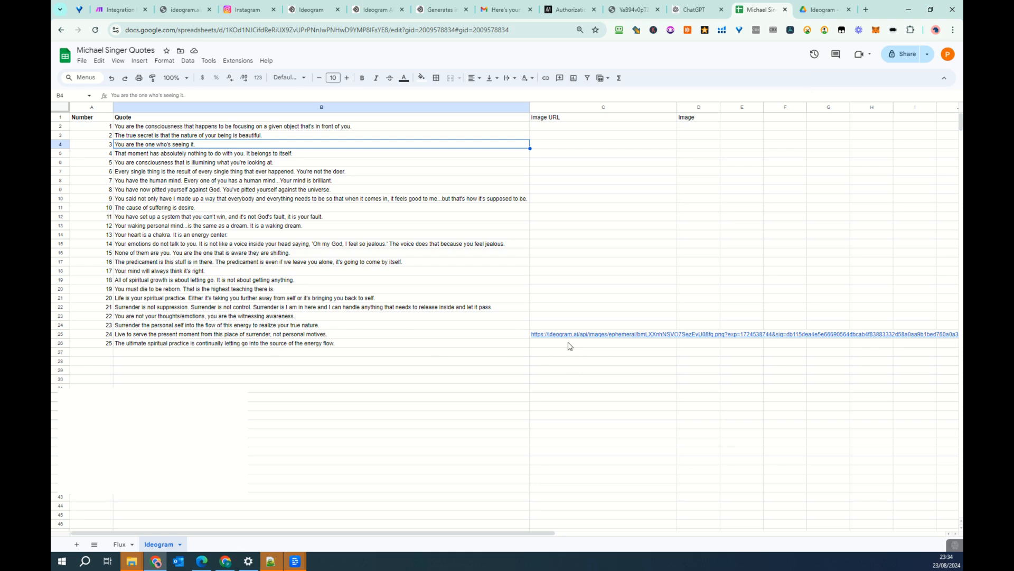
left_click(609, 109)
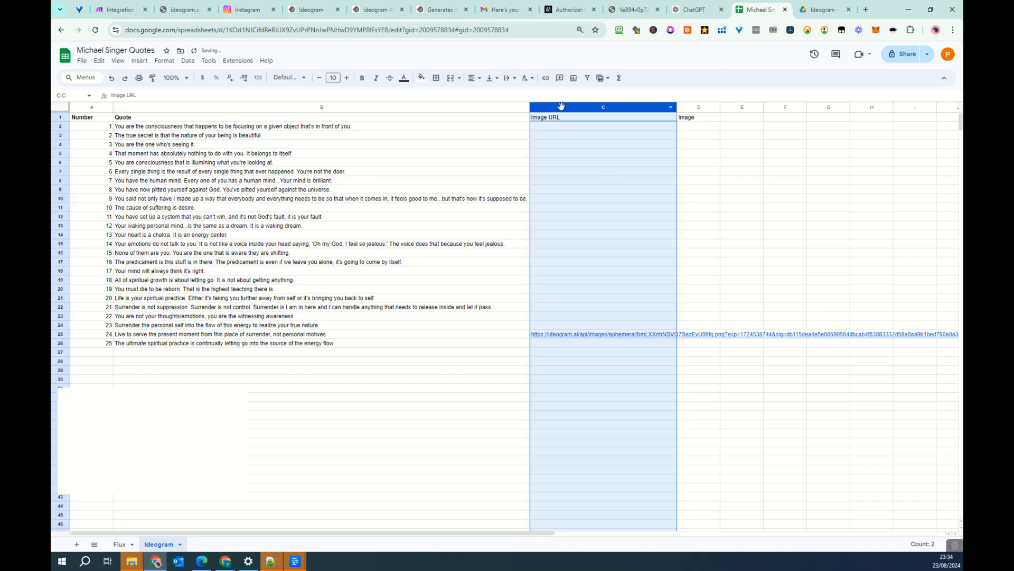
left_click(508, 78)
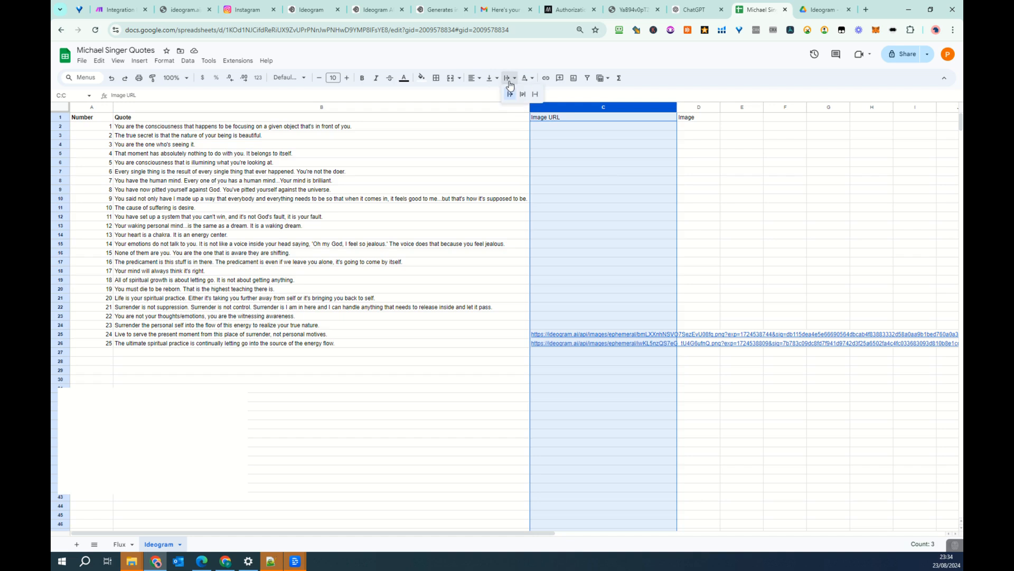
left_click(522, 95)
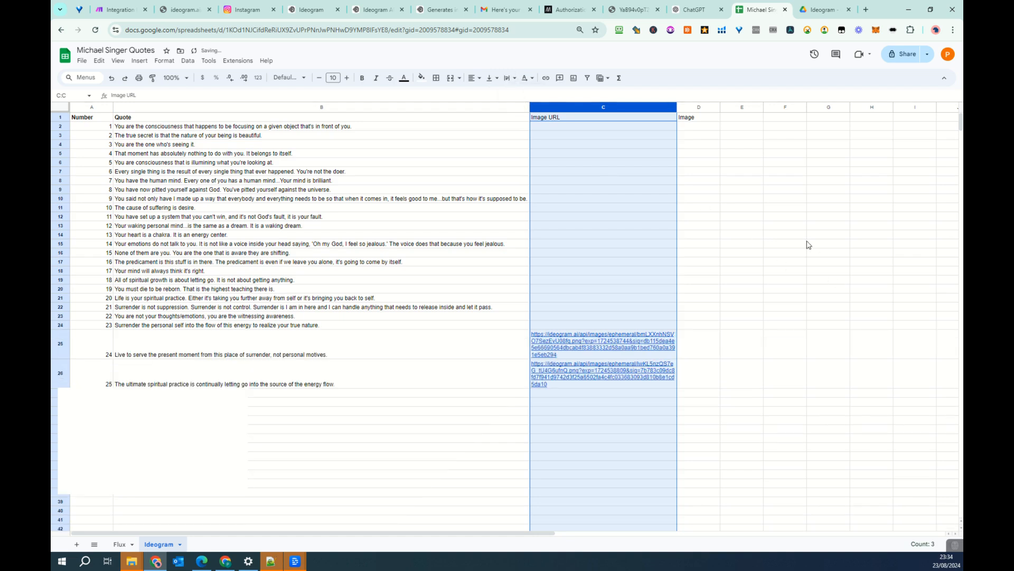